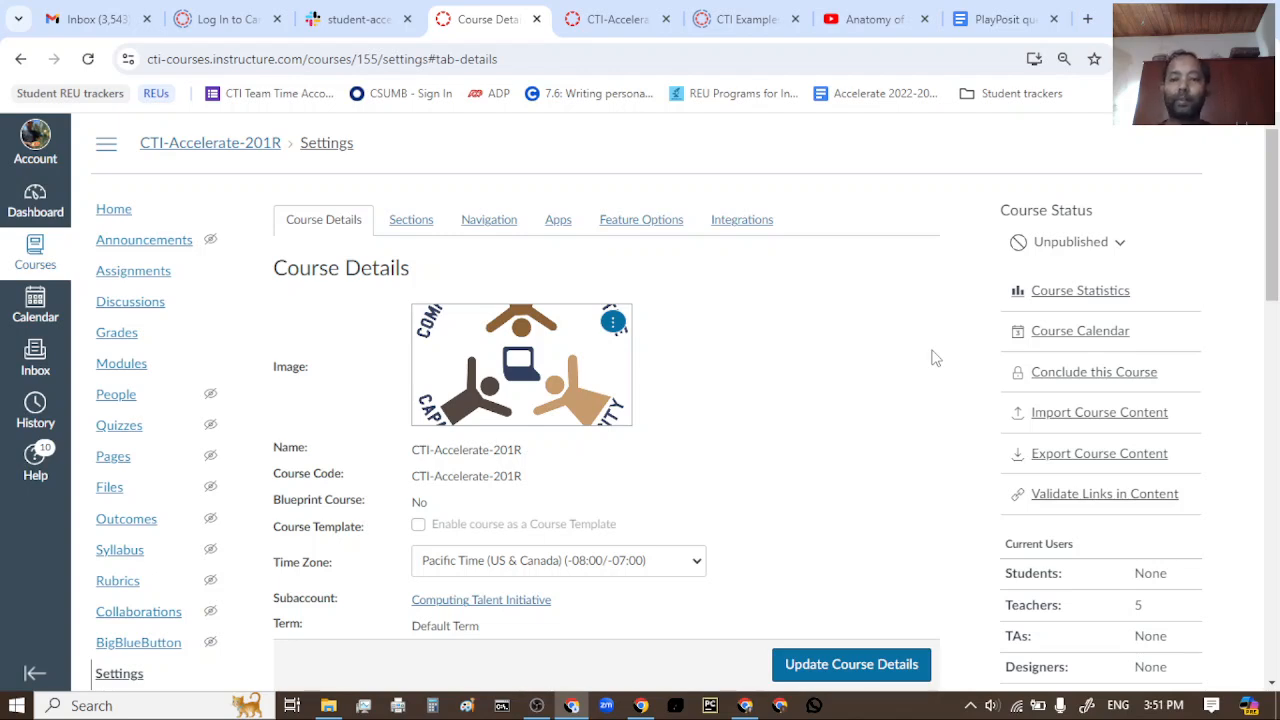
Step: Check the course's configured external apps list for PlayPosit
{"action": "left_click", "coordinate": [558, 222]}
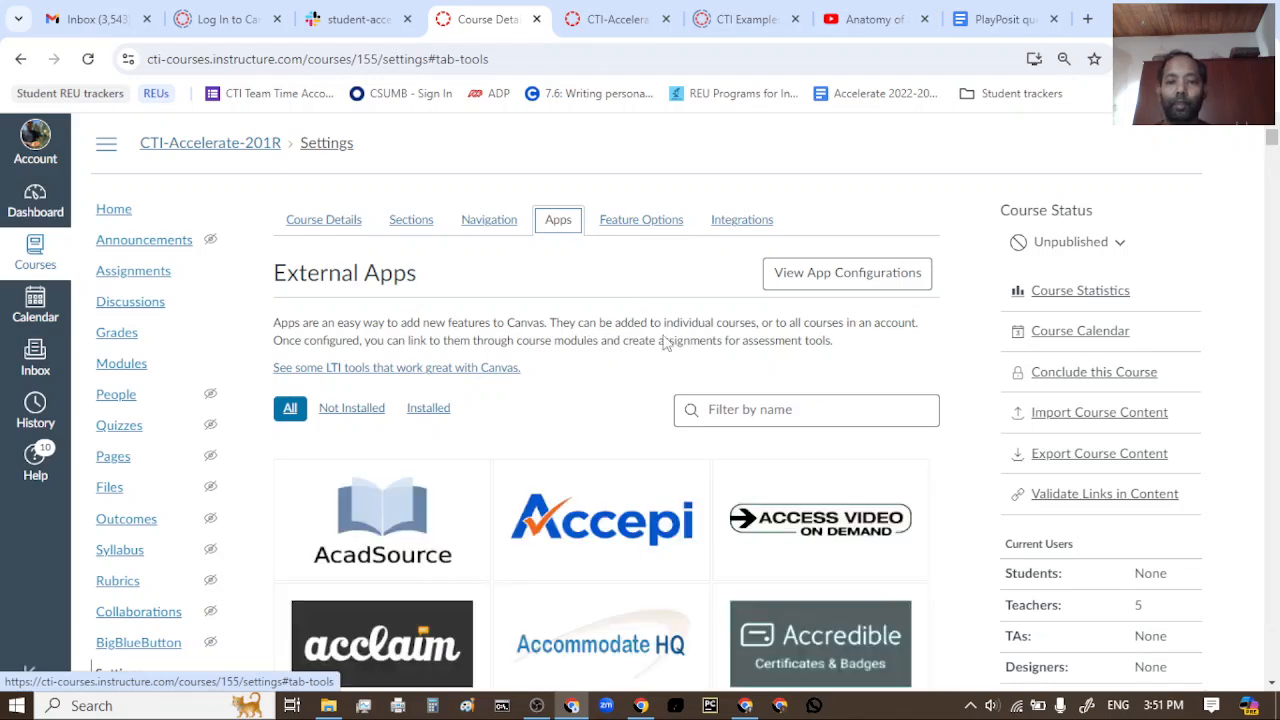
{"action": "left_click", "coordinate": [822, 274]}
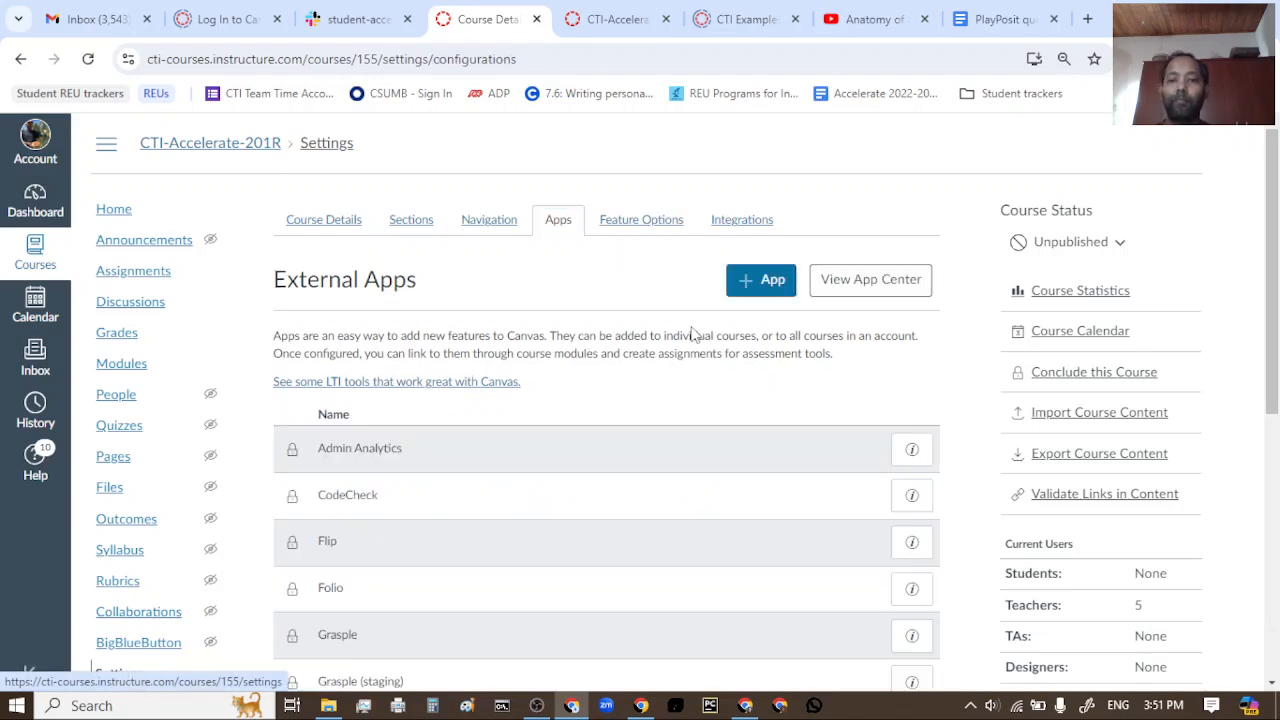
{"action": "scroll", "coordinate": [683, 443], "scroll_direction": "down", "scroll_amount": 5}
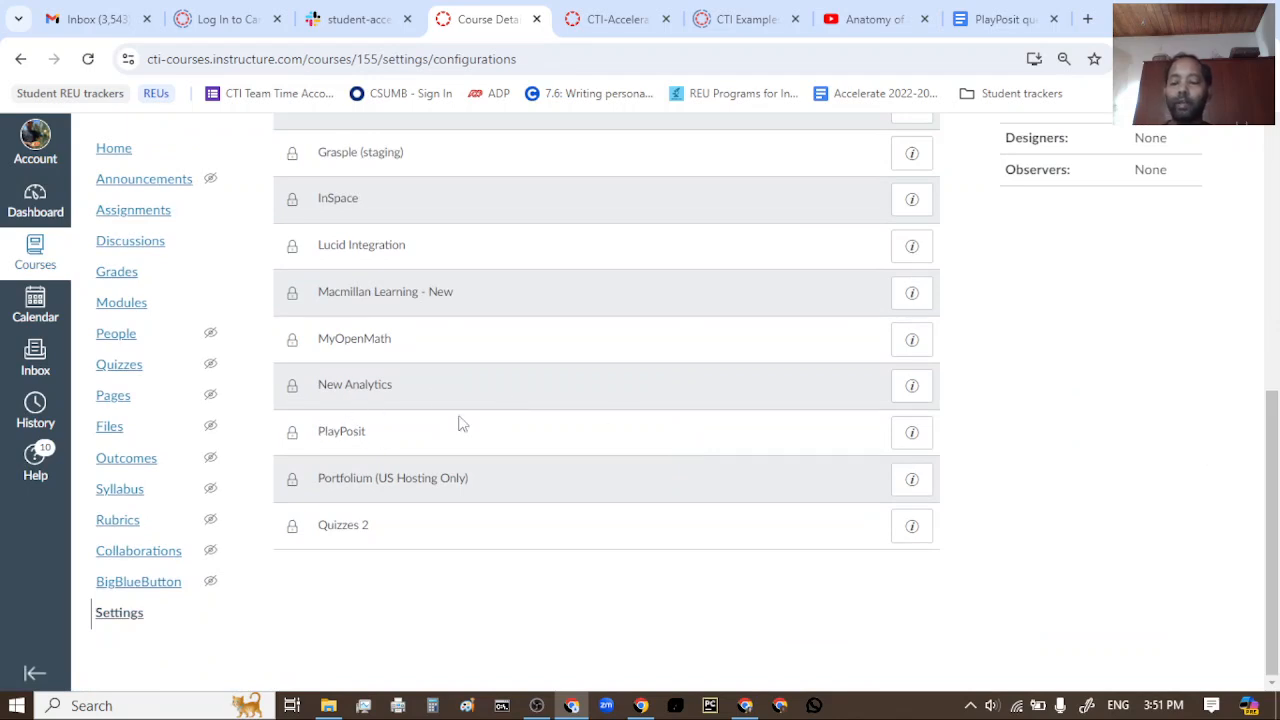
{"action": "scroll", "coordinate": [645, 386], "scroll_direction": "up", "scroll_amount": 6}
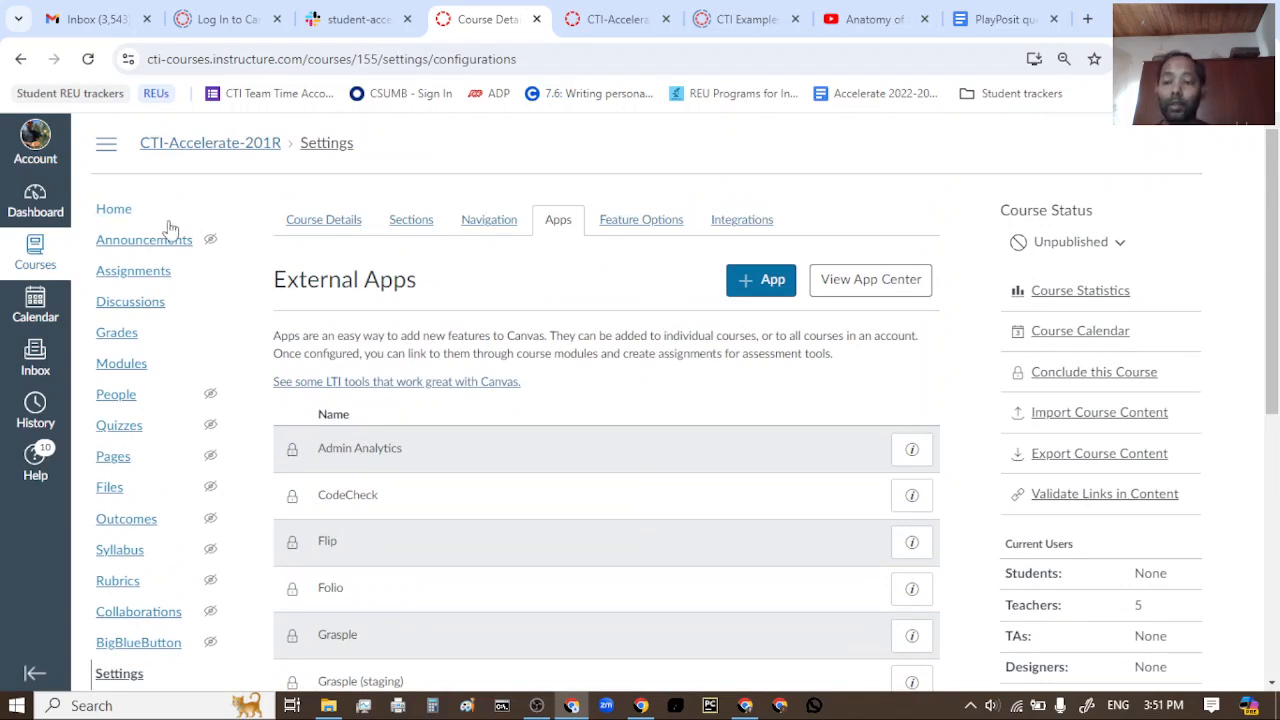
Step: Create a new assignment in the course and name it "PlayPosit demo"
{"action": "left_click", "coordinate": [155, 274]}
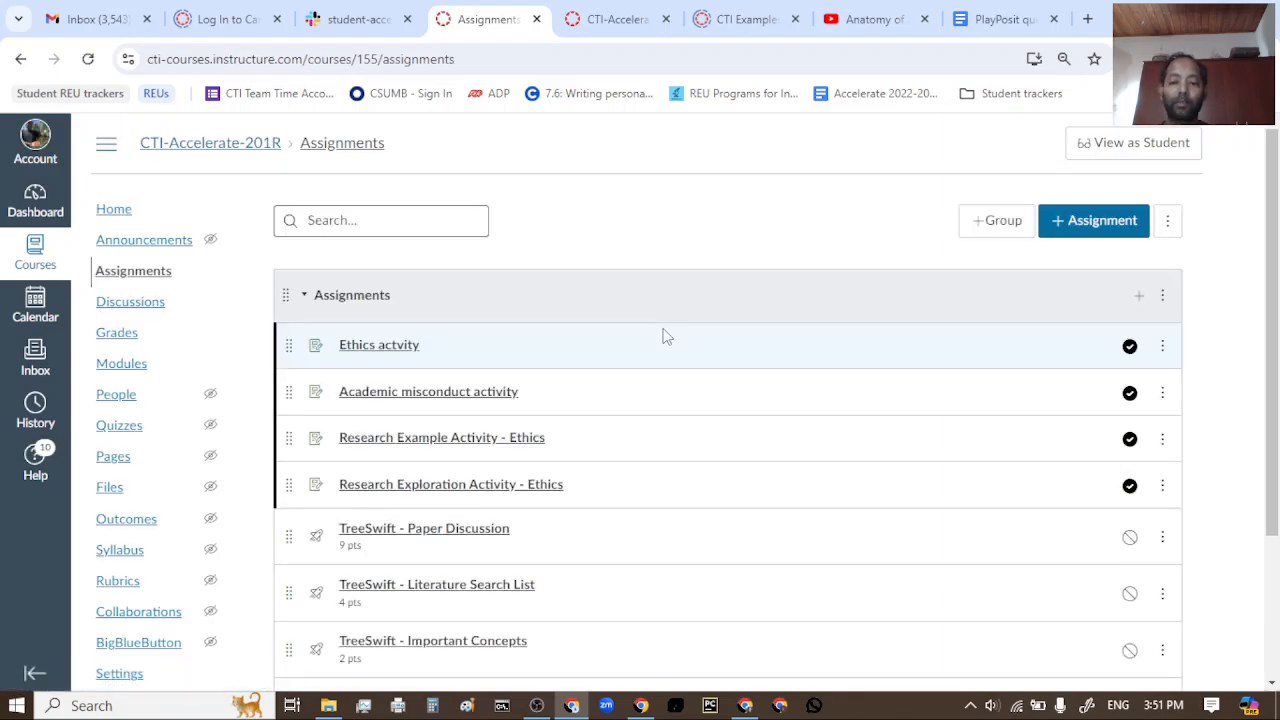
{"action": "left_click", "coordinate": [1098, 222]}
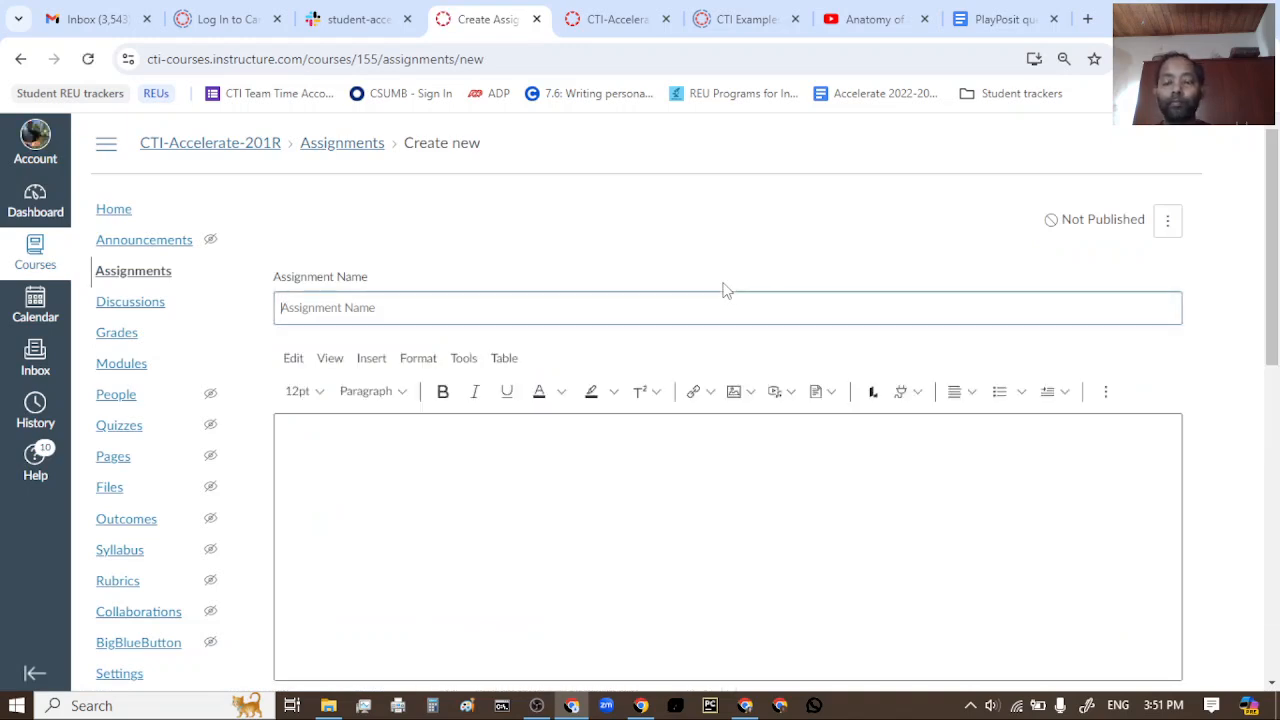
{"action": "left_click", "coordinate": [583, 312]}
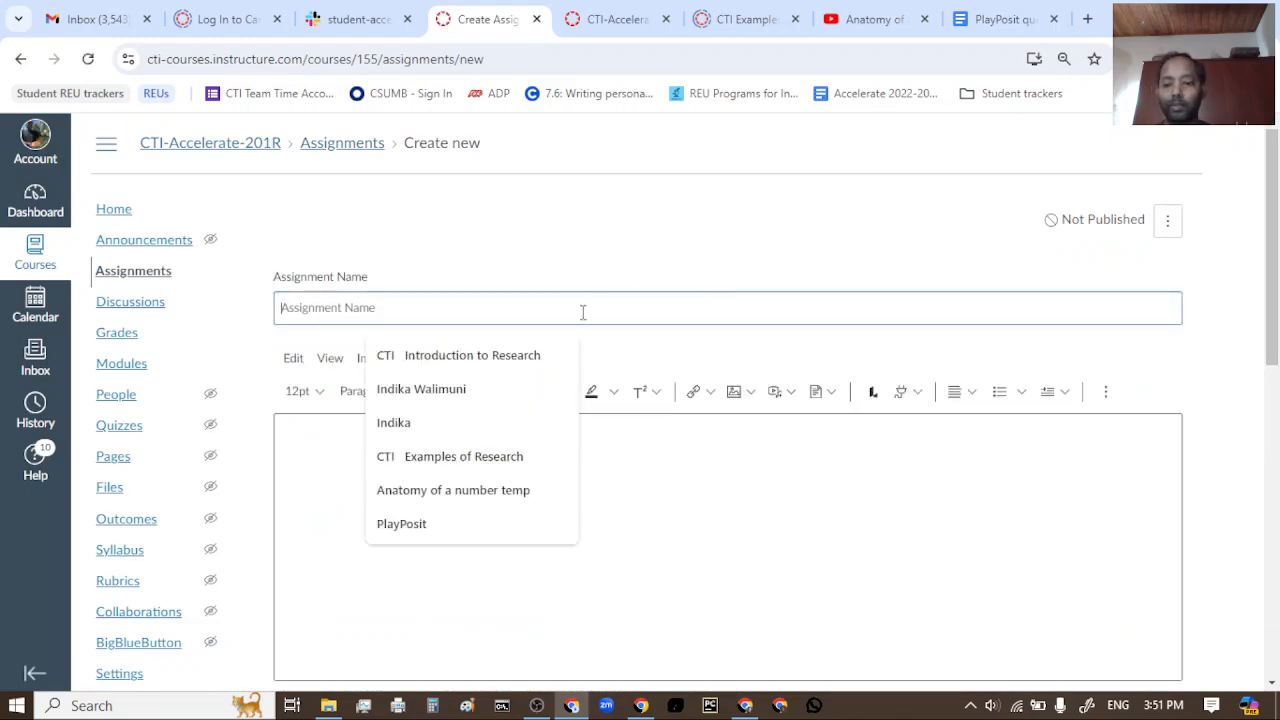
{"action": "type", "text": "PlayPosit demo"}
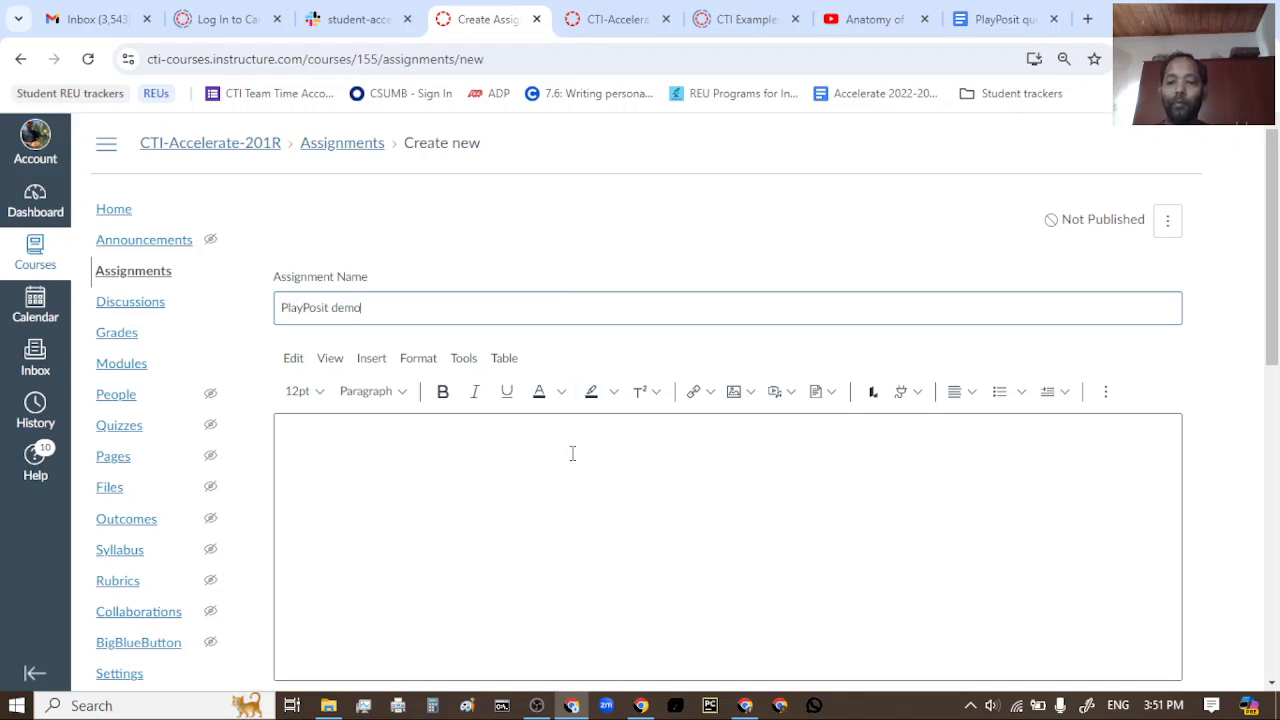
{"action": "left_click", "coordinate": [572, 453]}
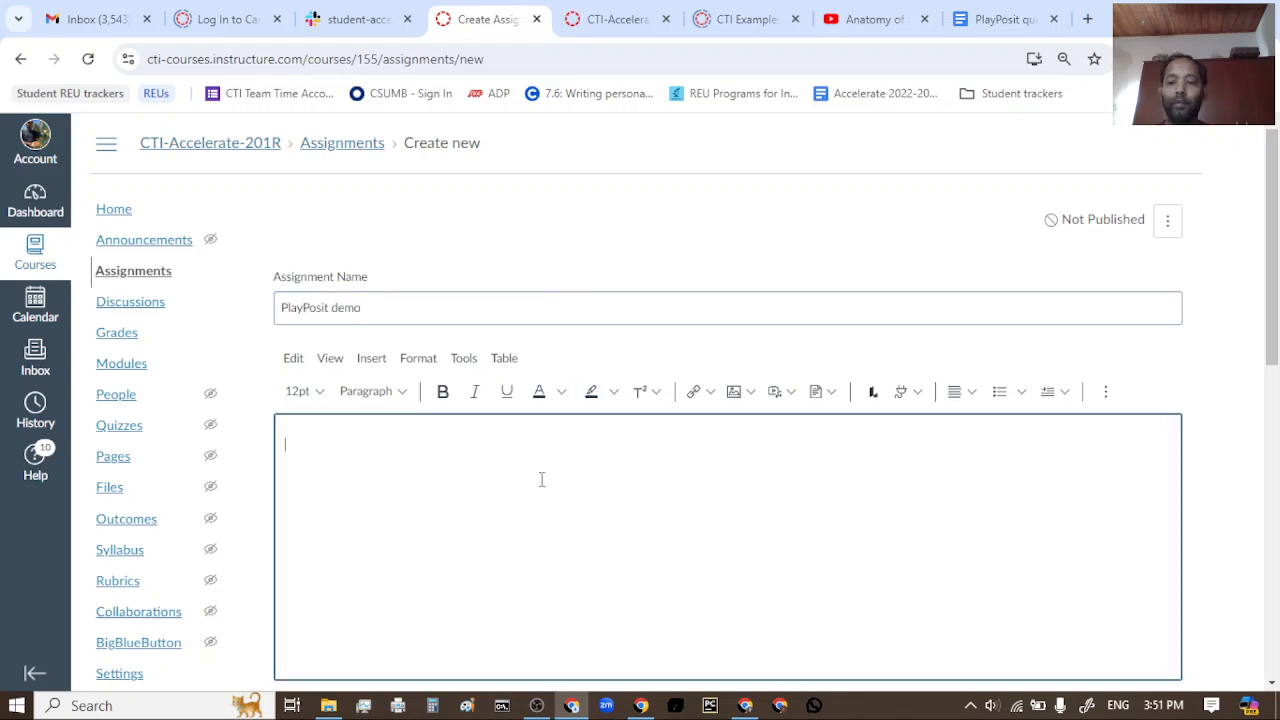
Step: Choose PlayPosit as the external tool for the assignment's submission, with loading the tool in a new tab turned off on the assignment form
{"action": "scroll", "coordinate": [580, 455], "scroll_direction": "down", "scroll_amount": 5}
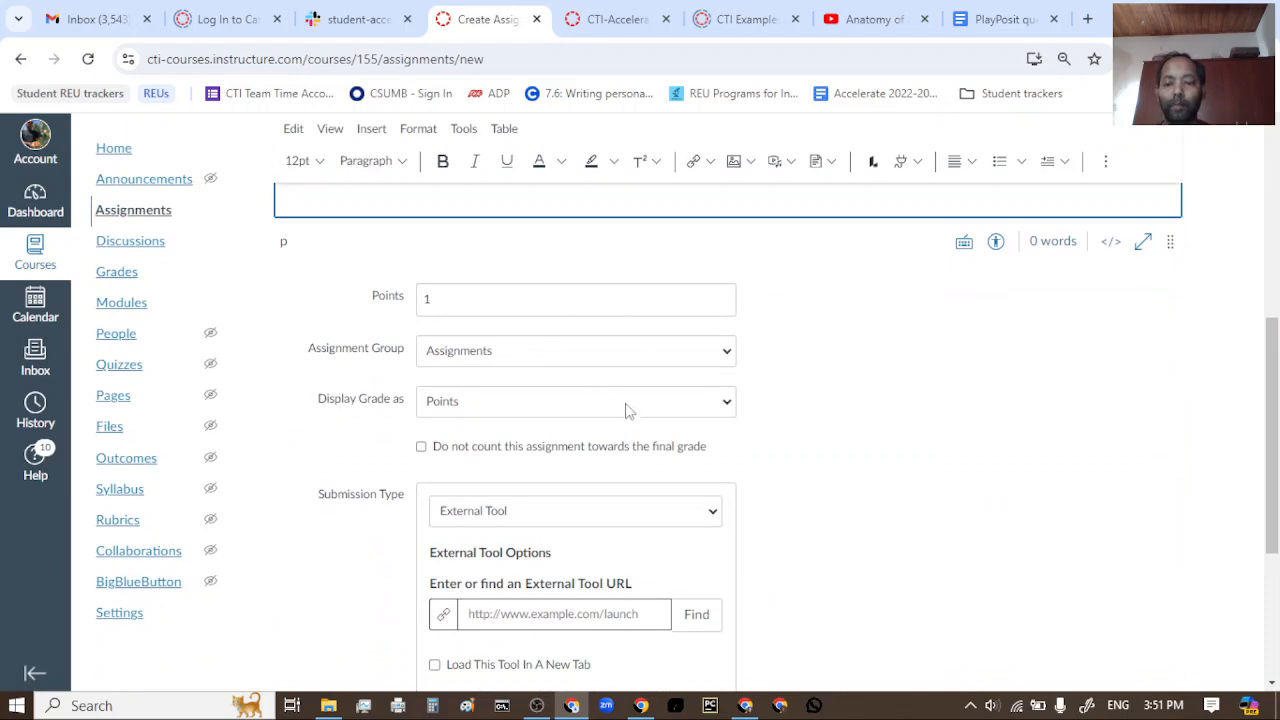
{"action": "scroll", "coordinate": [726, 503], "scroll_direction": "down", "scroll_amount": 2}
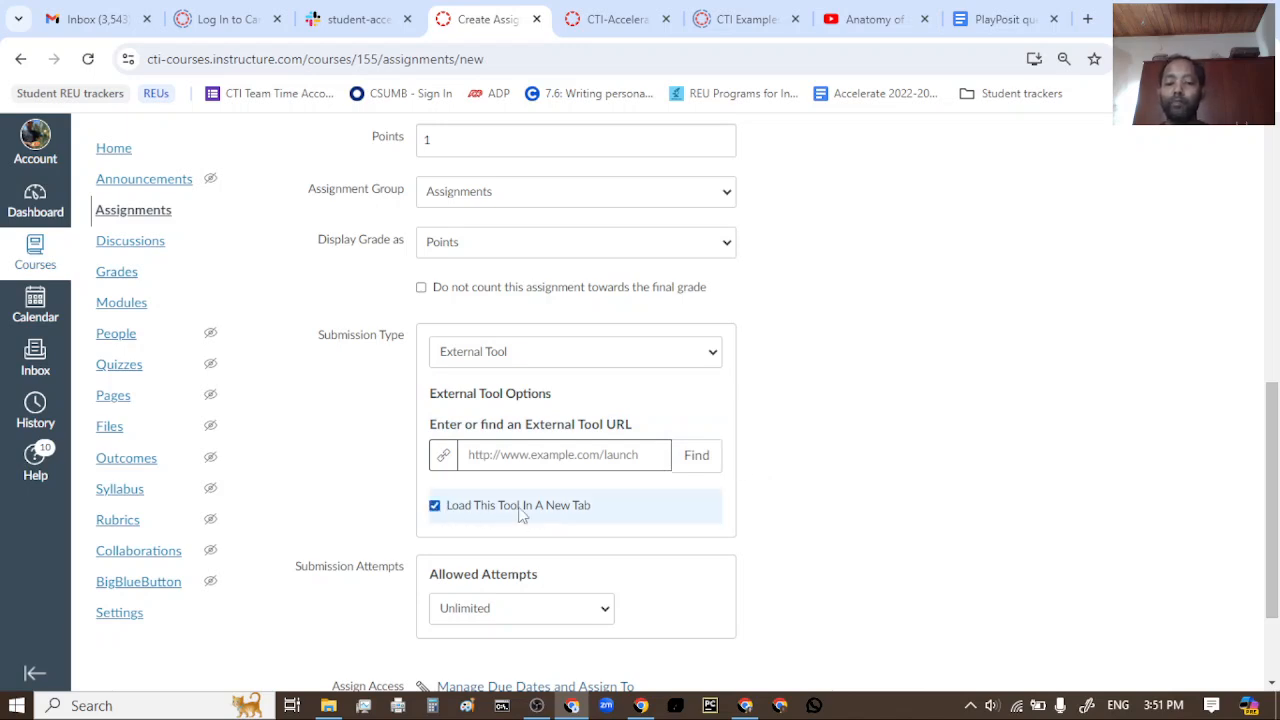
{"action": "left_click", "coordinate": [435, 507]}
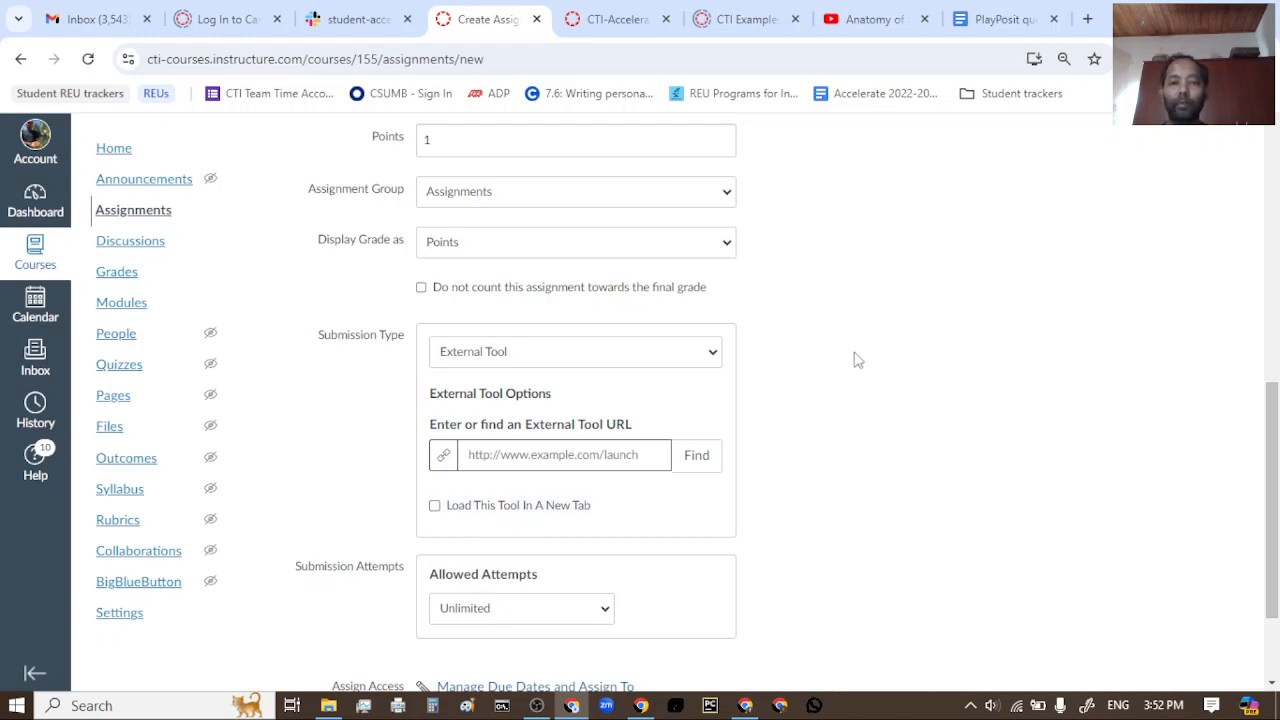
{"action": "left_click", "coordinate": [700, 457]}
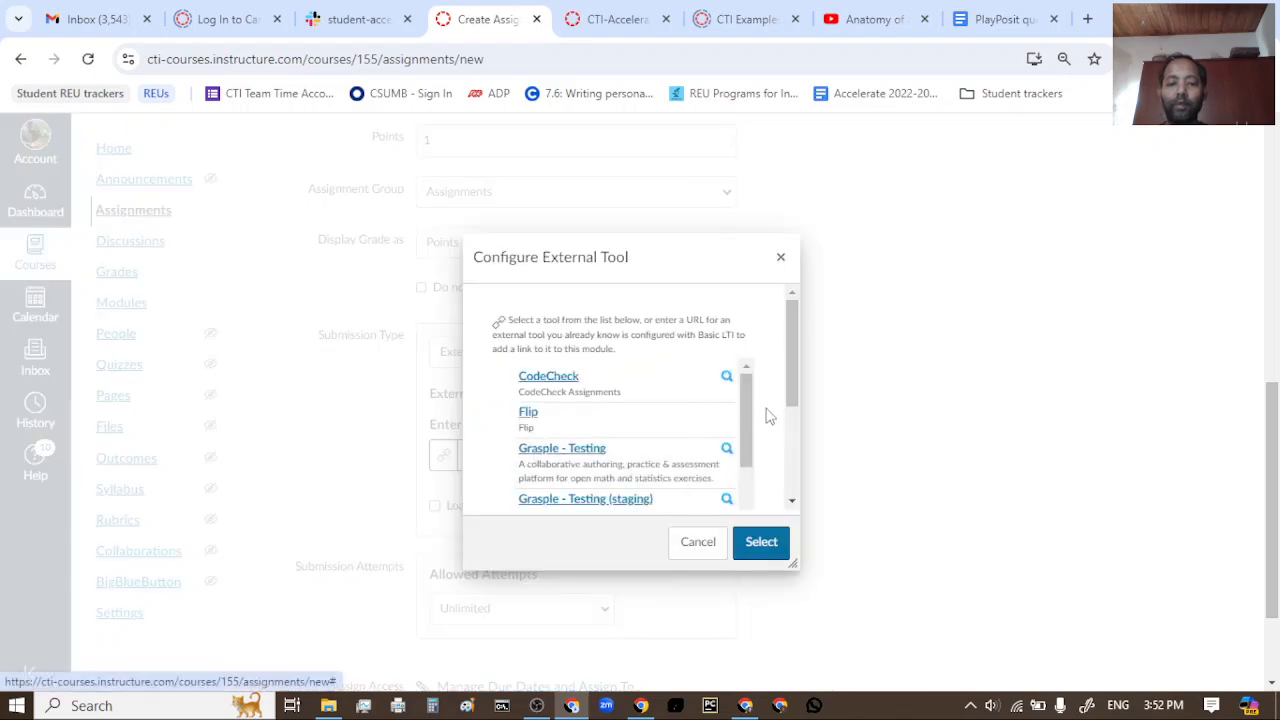
{"action": "scroll", "coordinate": [793, 374], "scroll_direction": "down", "scroll_amount": 2}
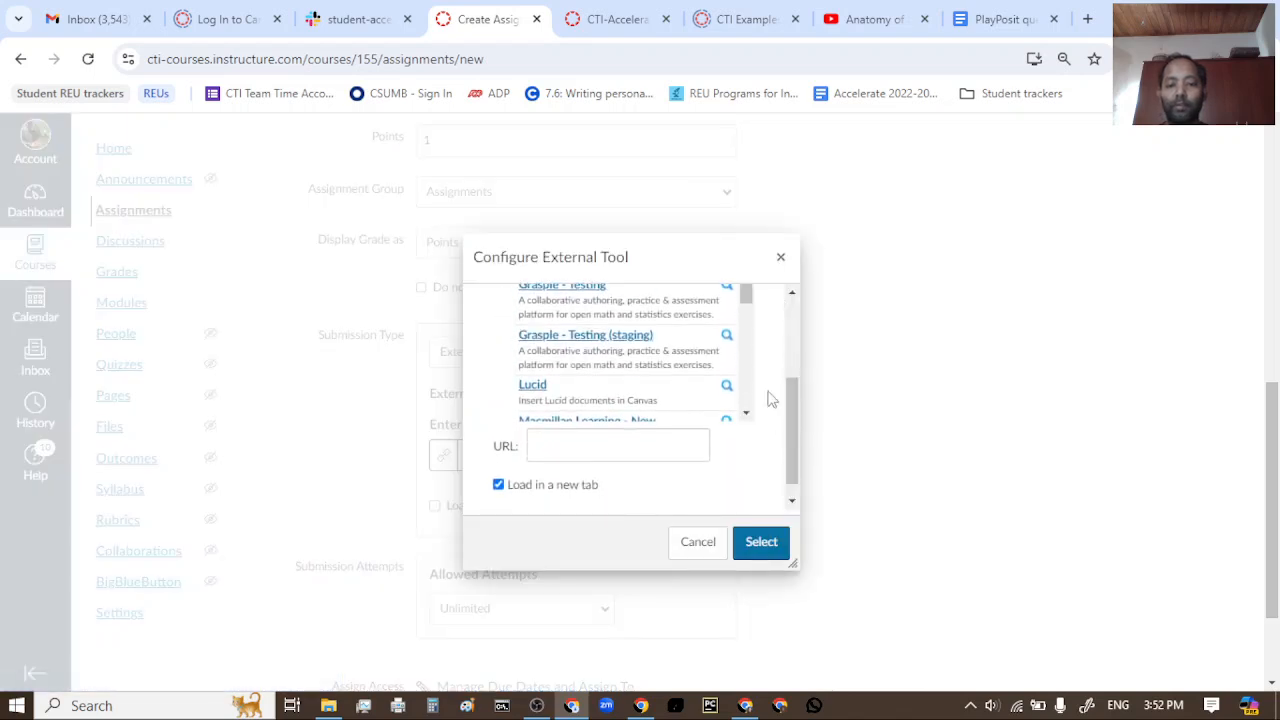
{"action": "left_click_drag", "start_coordinate": [746, 300], "coordinate": [746, 414]}
{"action": "scroll", "coordinate": [700, 370], "scroll_direction": "up", "scroll_amount": 1}
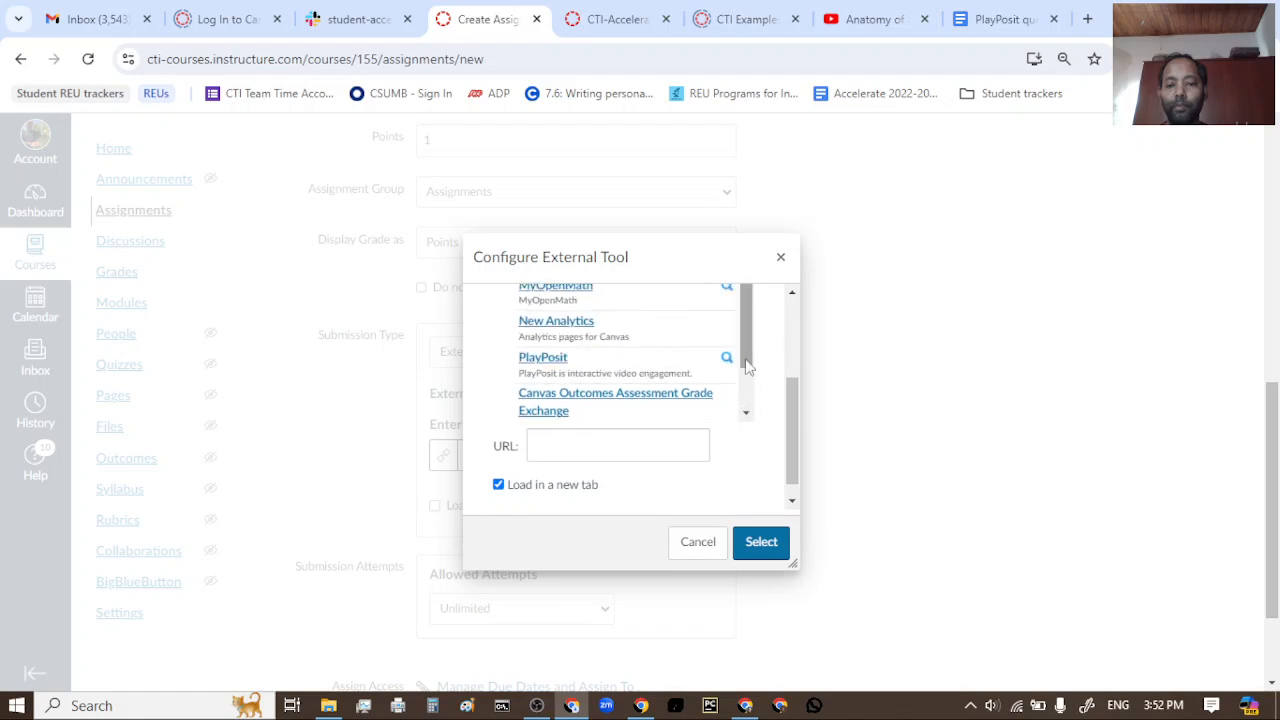
{"action": "left_click", "coordinate": [543, 358]}
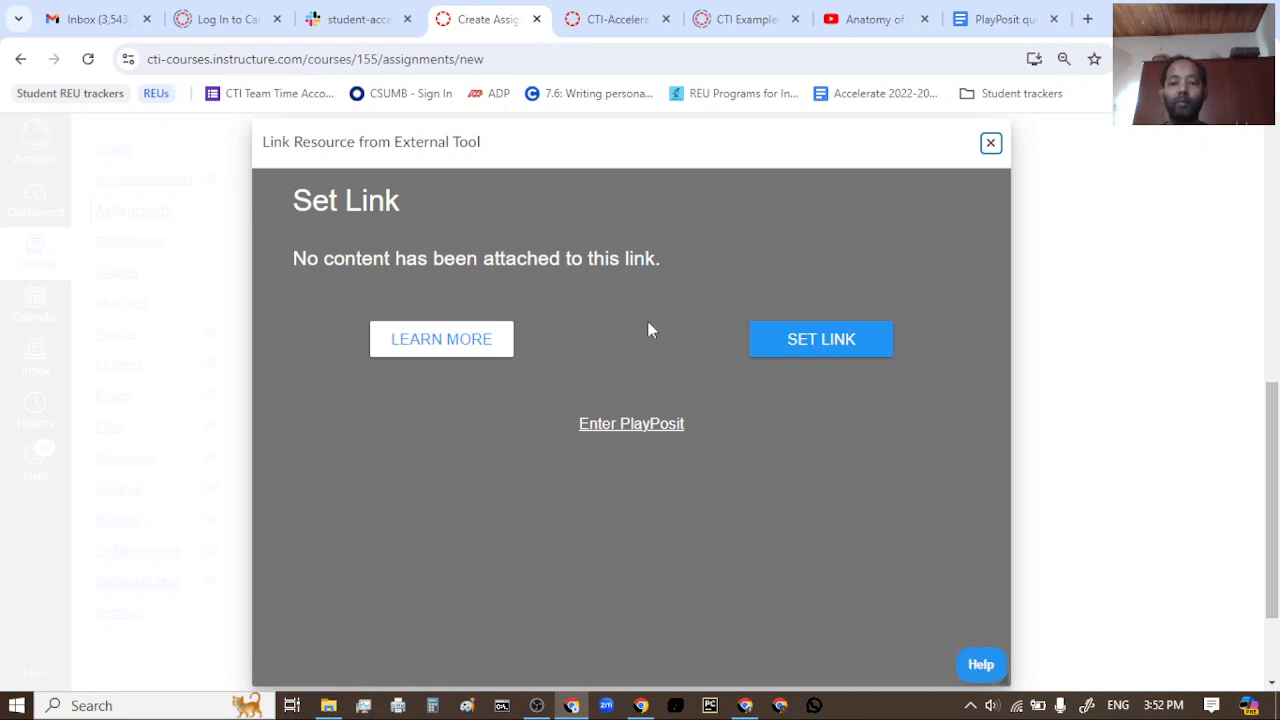
Step: Add a new PlayPosit bulb and use the URL of the open YouTube video "Anatomy of a number" as its video source
{"action": "left_click", "coordinate": [628, 425]}
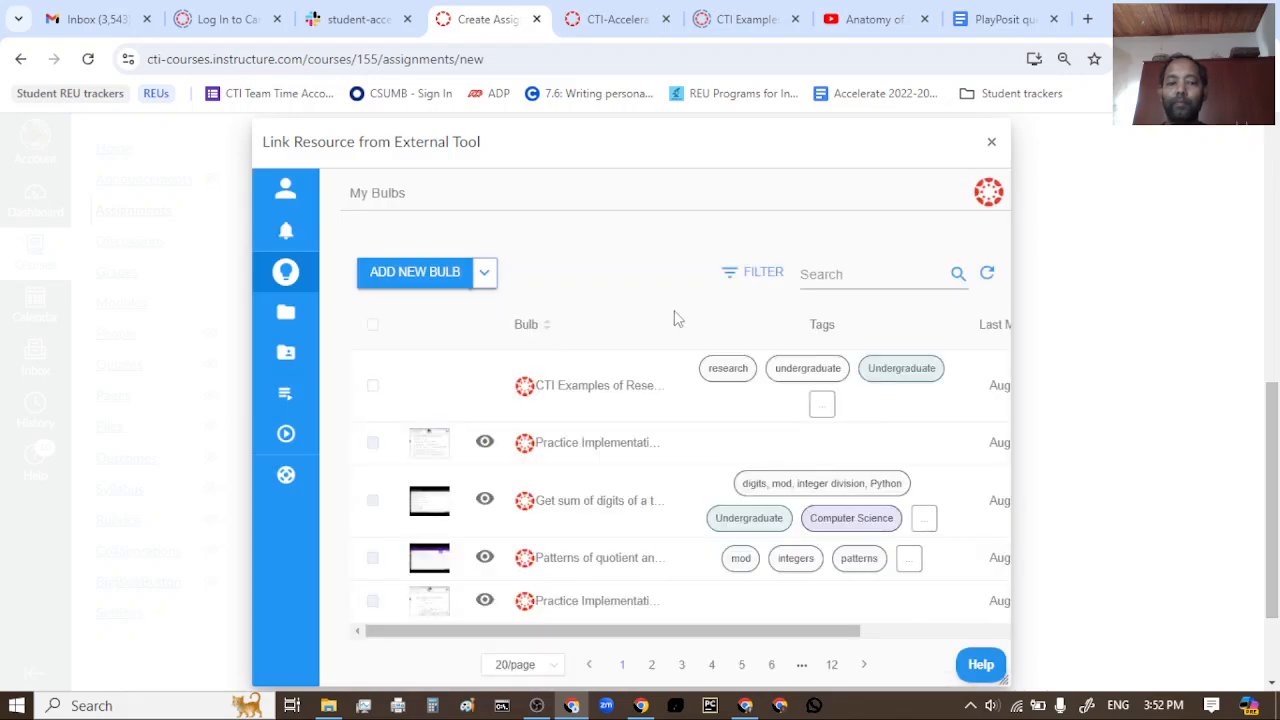
{"action": "left_click", "coordinate": [414, 274]}
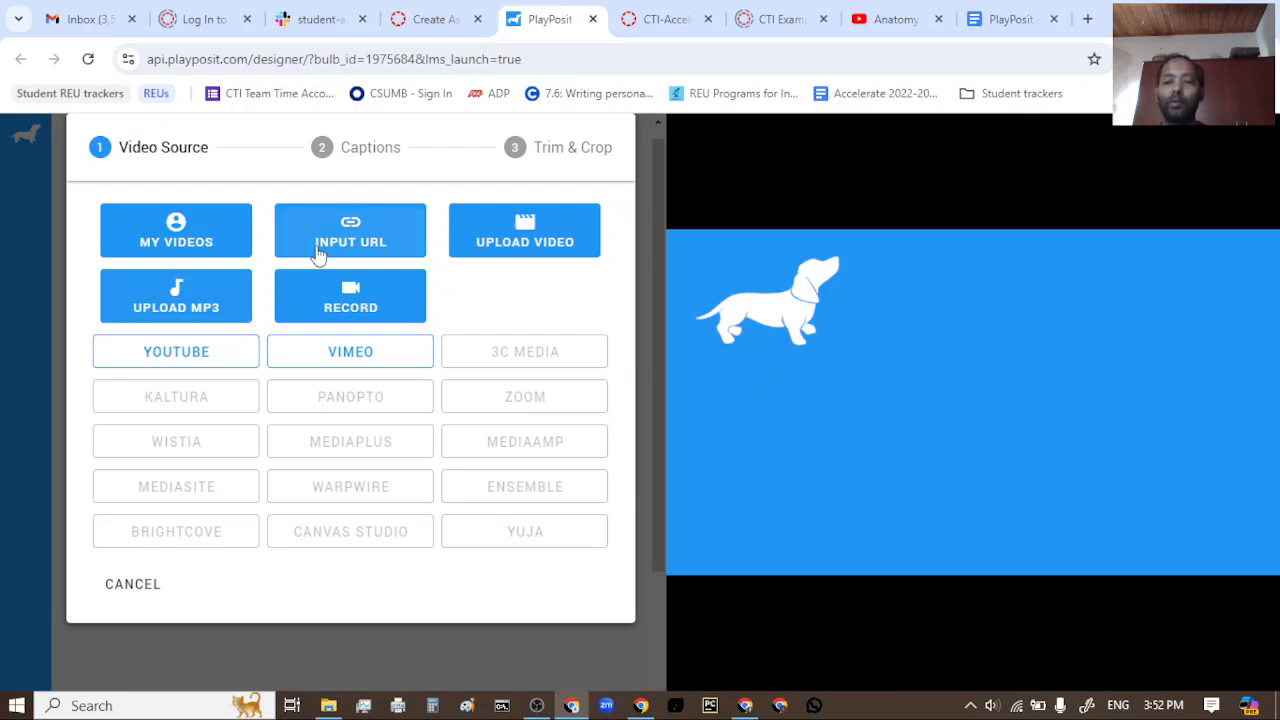
{"action": "left_click", "coordinate": [910, 20]}
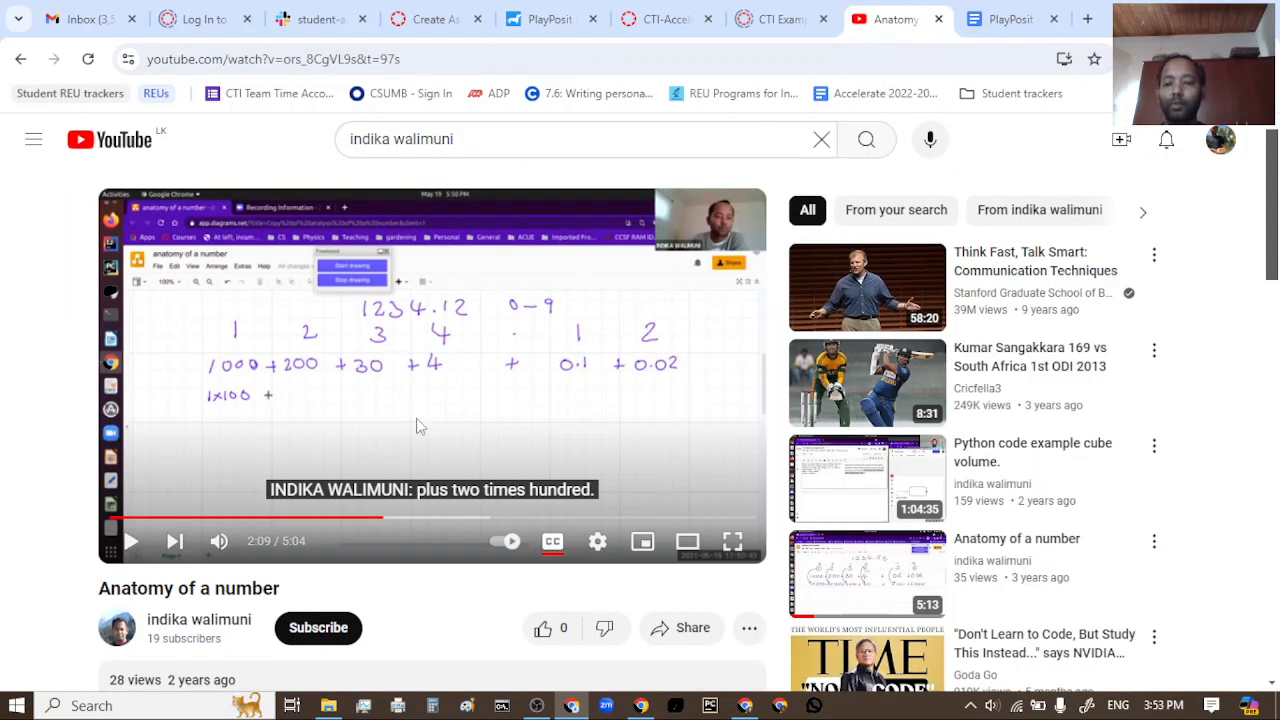
{"action": "right_click", "coordinate": [417, 419]}
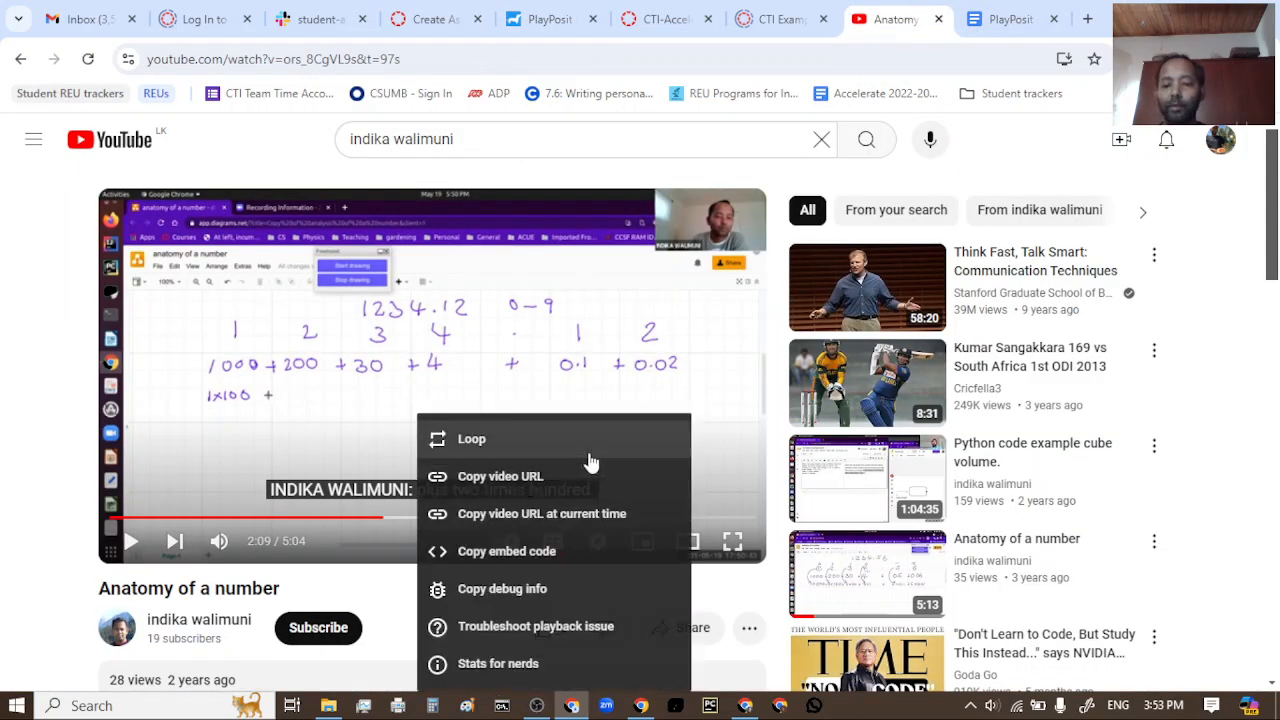
{"action": "left_click", "coordinate": [497, 478]}
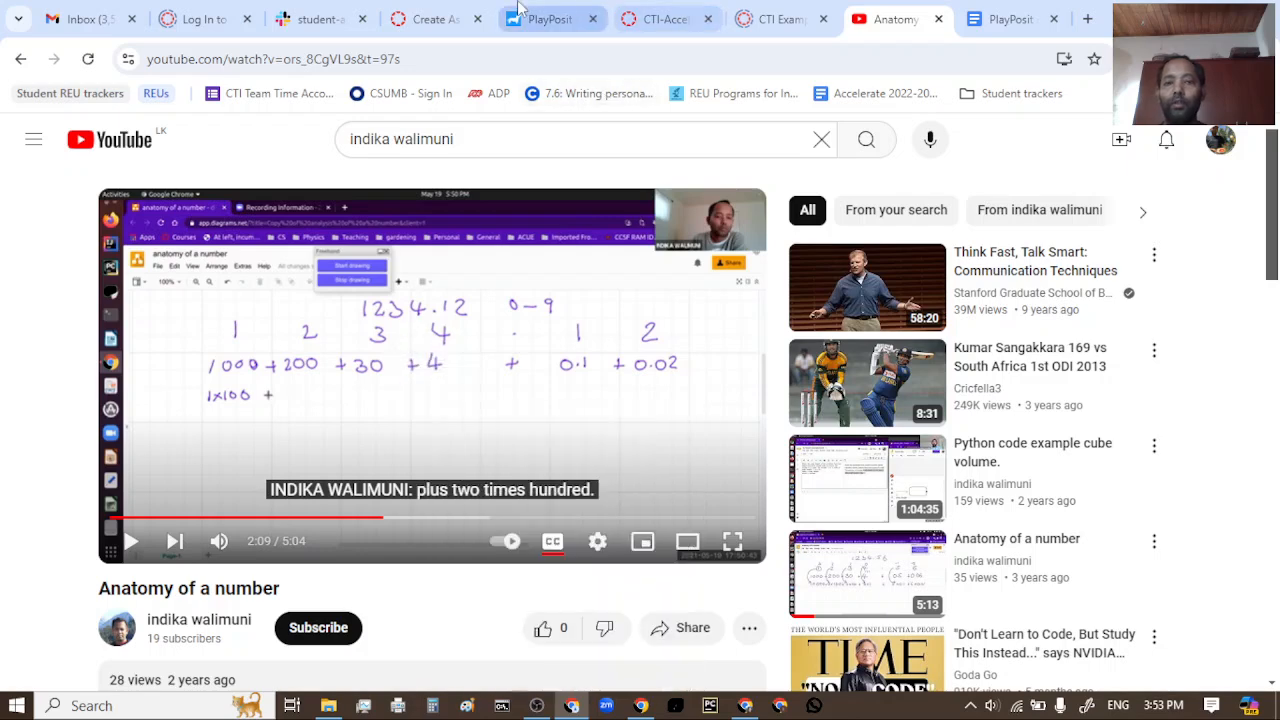
{"action": "left_click", "coordinate": [543, 20]}
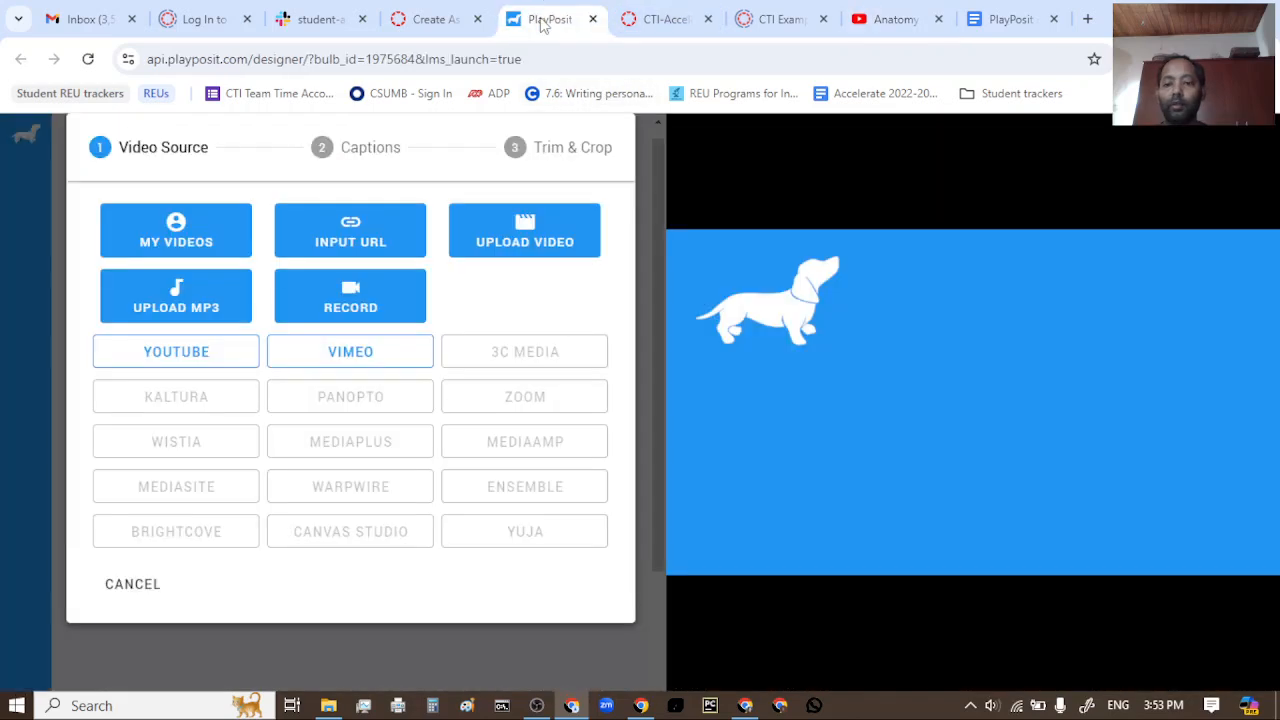
{"action": "left_click", "coordinate": [368, 240]}
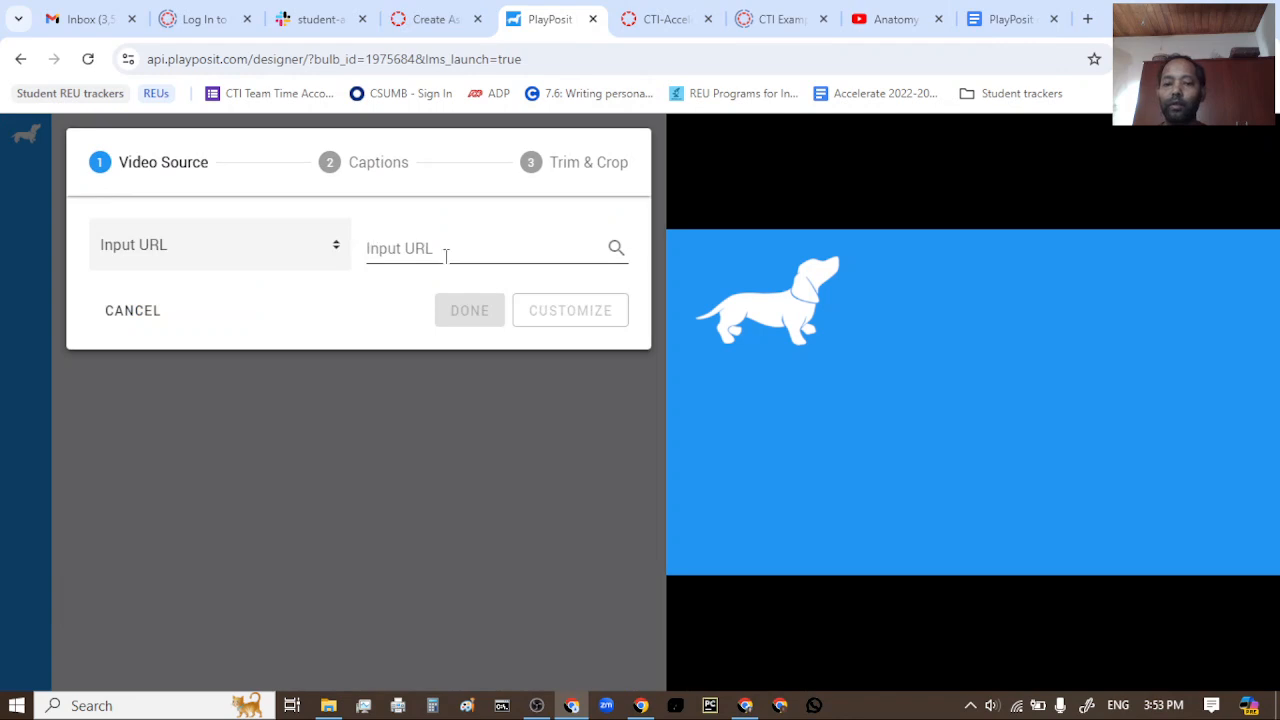
{"action": "left_click", "coordinate": [436, 244]}
{"action": "key", "text": "ctrl+v"}
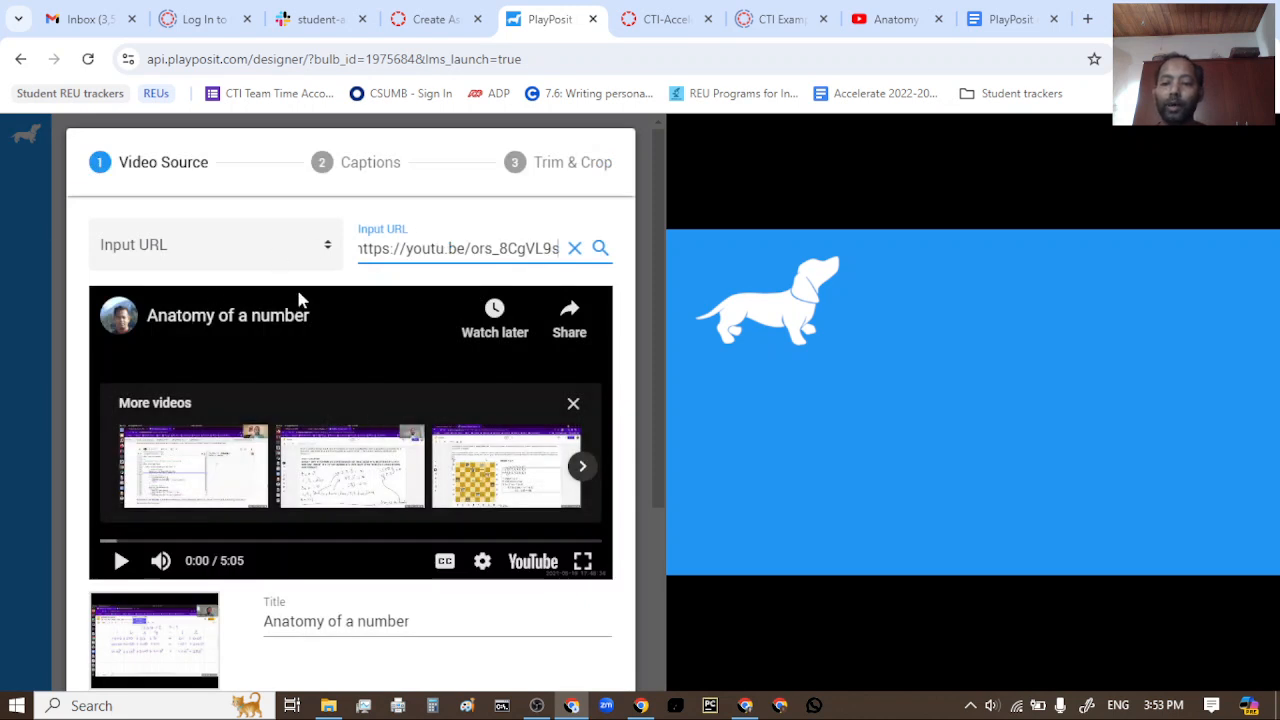
Step: Title the video "PlayPosit demo" and finish adding it to the bulb without customizing it
{"action": "left_click_drag", "start_coordinate": [445, 618], "coordinate": [262, 628]}
{"action": "type", "text": "PlayPosit demo"}
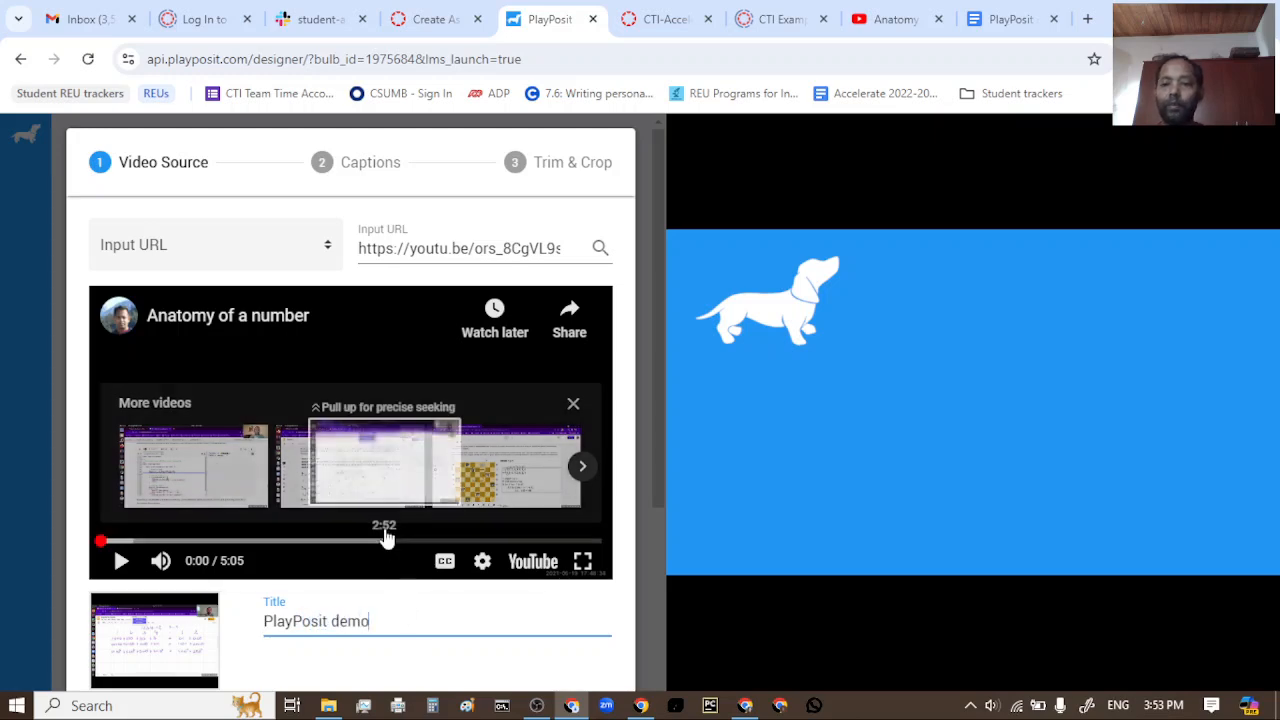
{"action": "scroll", "coordinate": [386, 536], "scroll_direction": "down", "scroll_amount": 3}
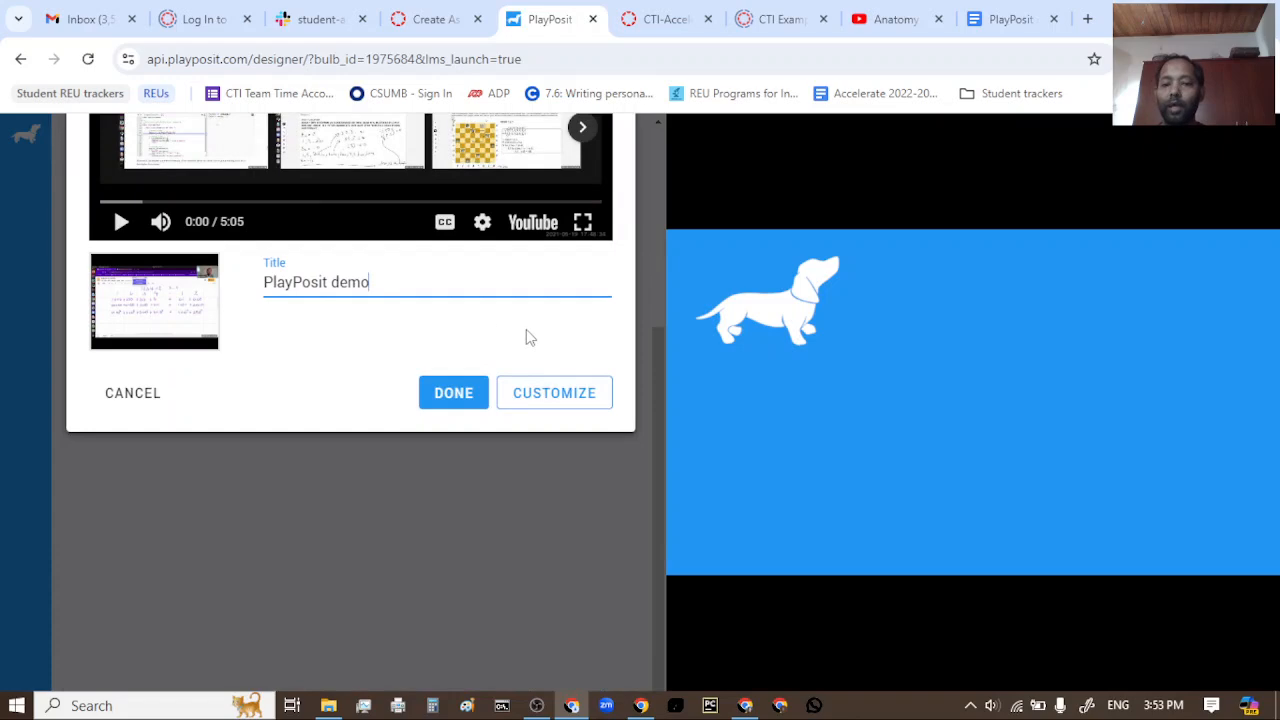
{"action": "scroll", "coordinate": [526, 334], "scroll_direction": "up", "scroll_amount": 1}
{"action": "left_click", "coordinate": [444, 478]}
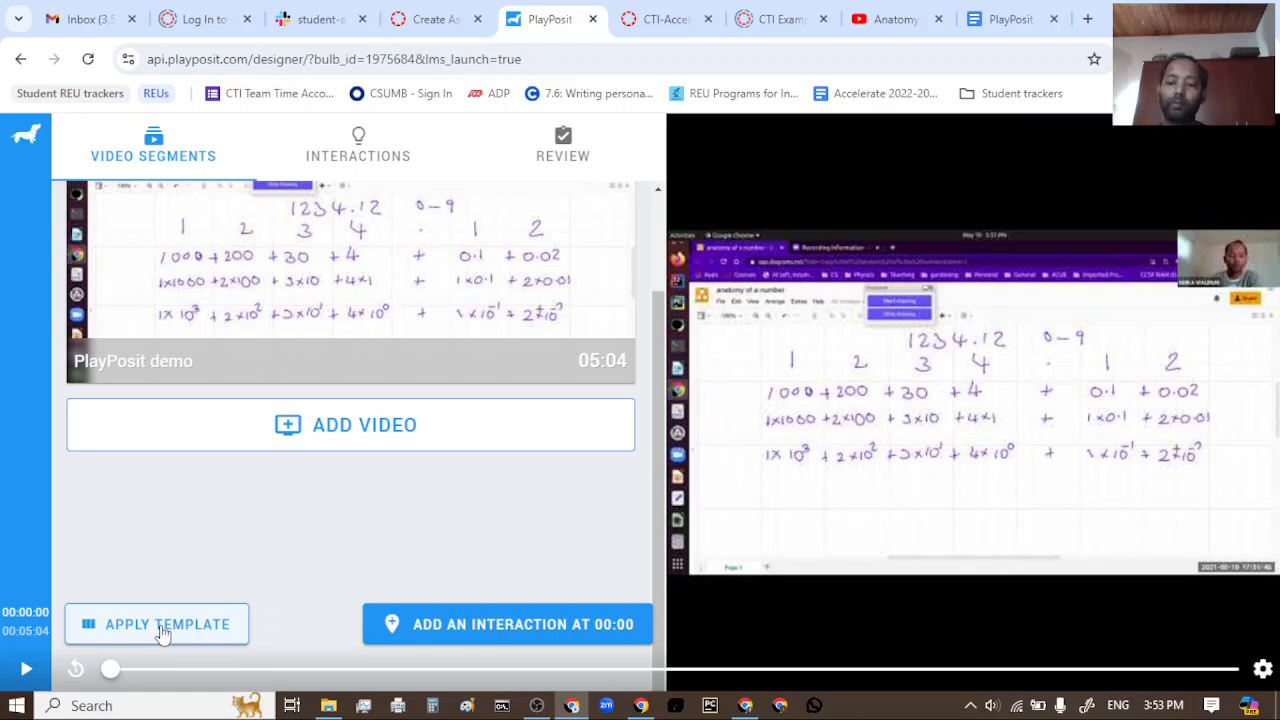
Step: Move the bulb's video playback to 02:00 and pause it there
{"action": "scroll", "coordinate": [483, 536], "scroll_direction": "down", "scroll_amount": 1}
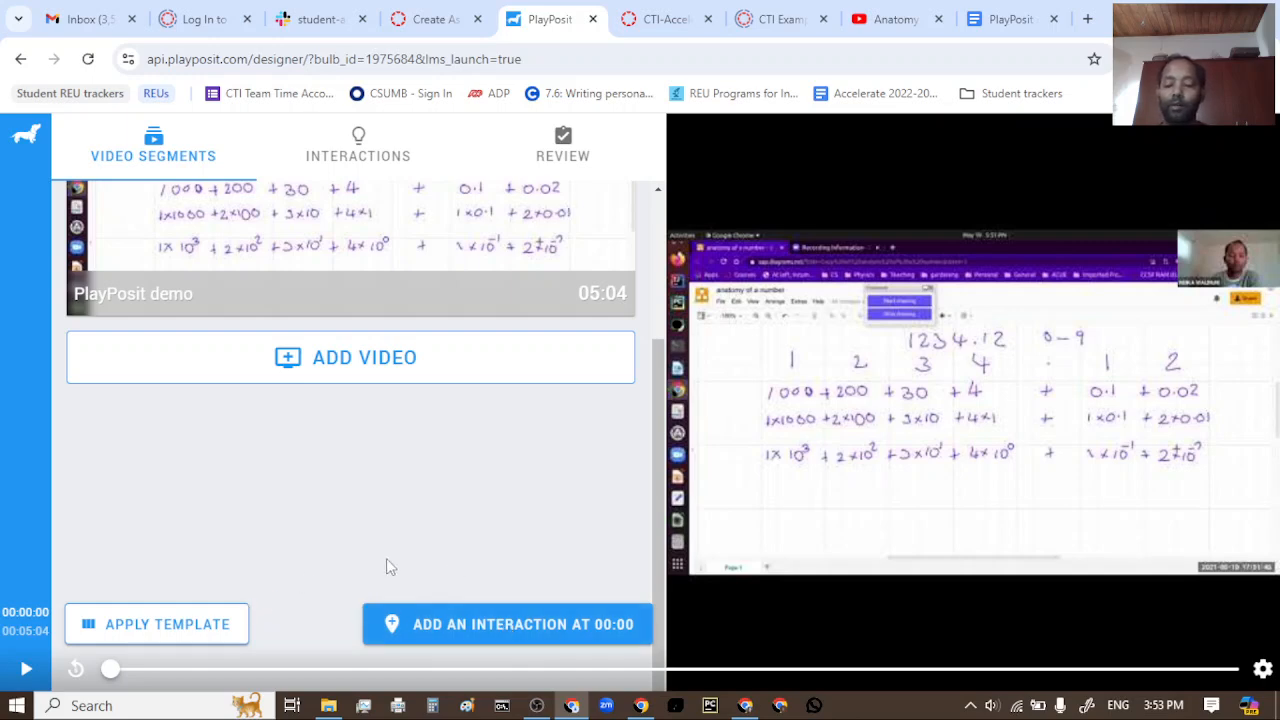
{"action": "left_click_drag", "start_coordinate": [110, 669], "coordinate": [547, 678]}
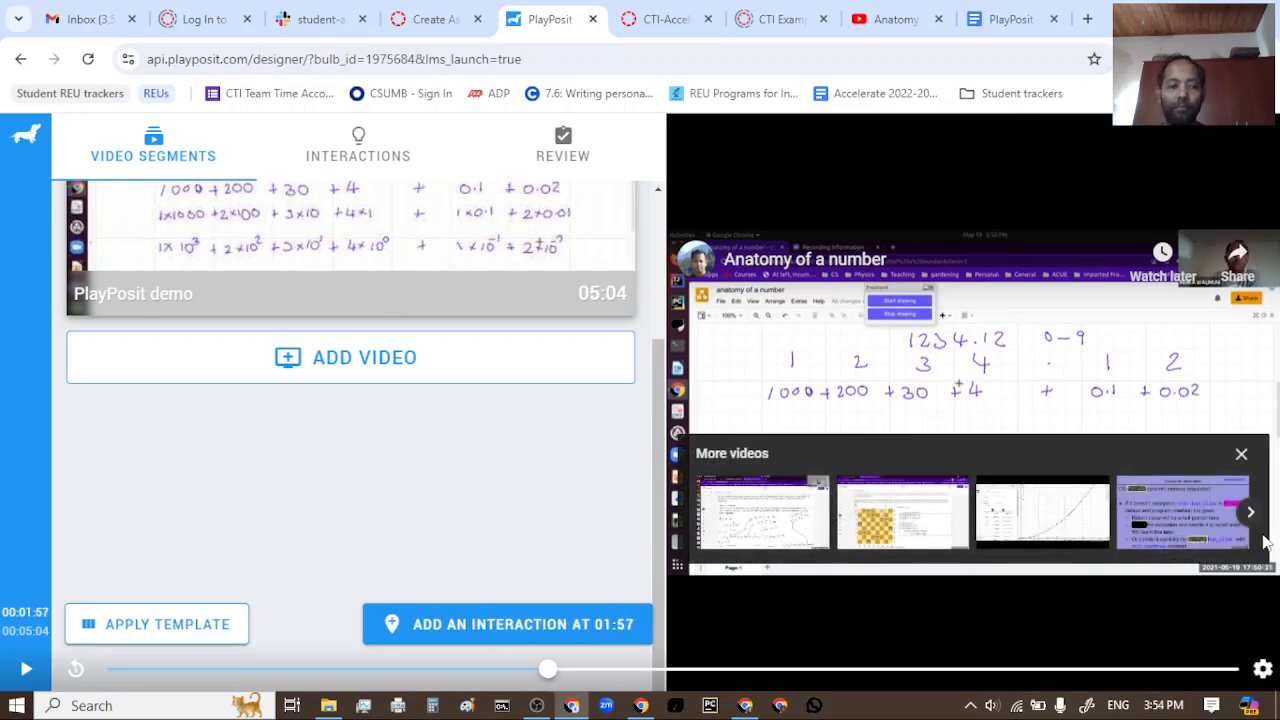
{"action": "left_click", "coordinate": [1242, 462]}
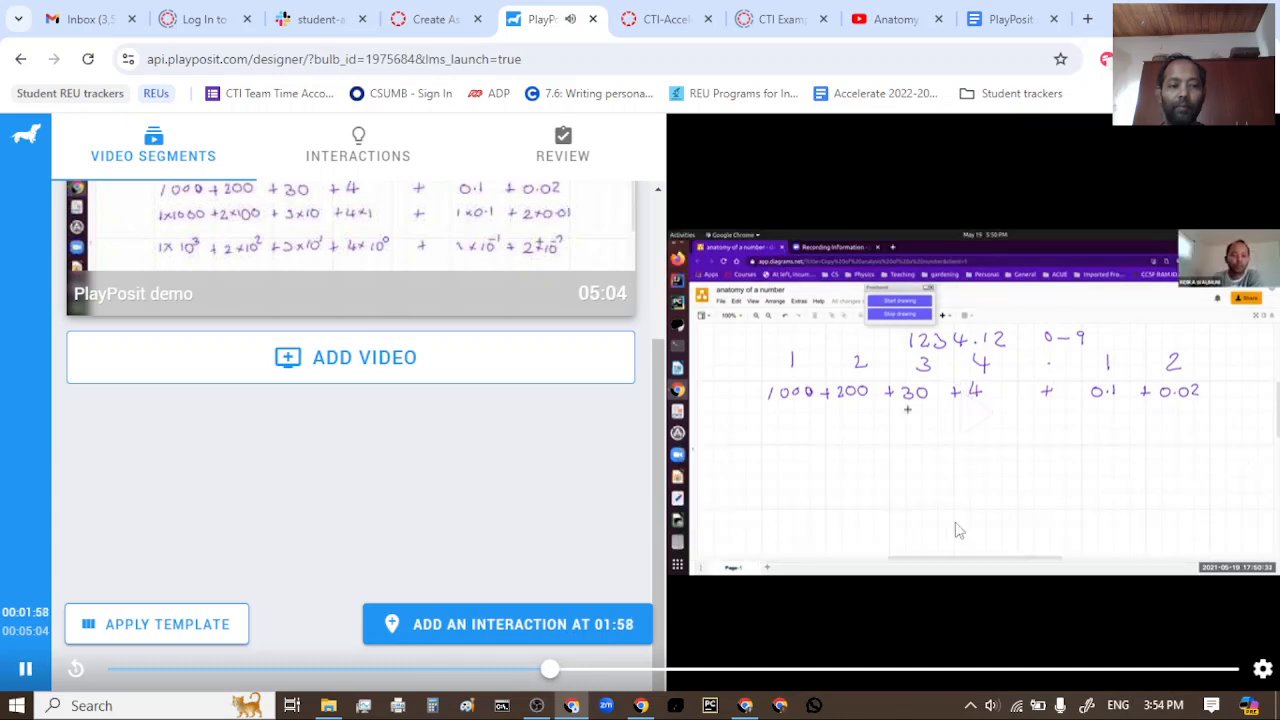
{"action": "left_click", "coordinate": [30, 670]}
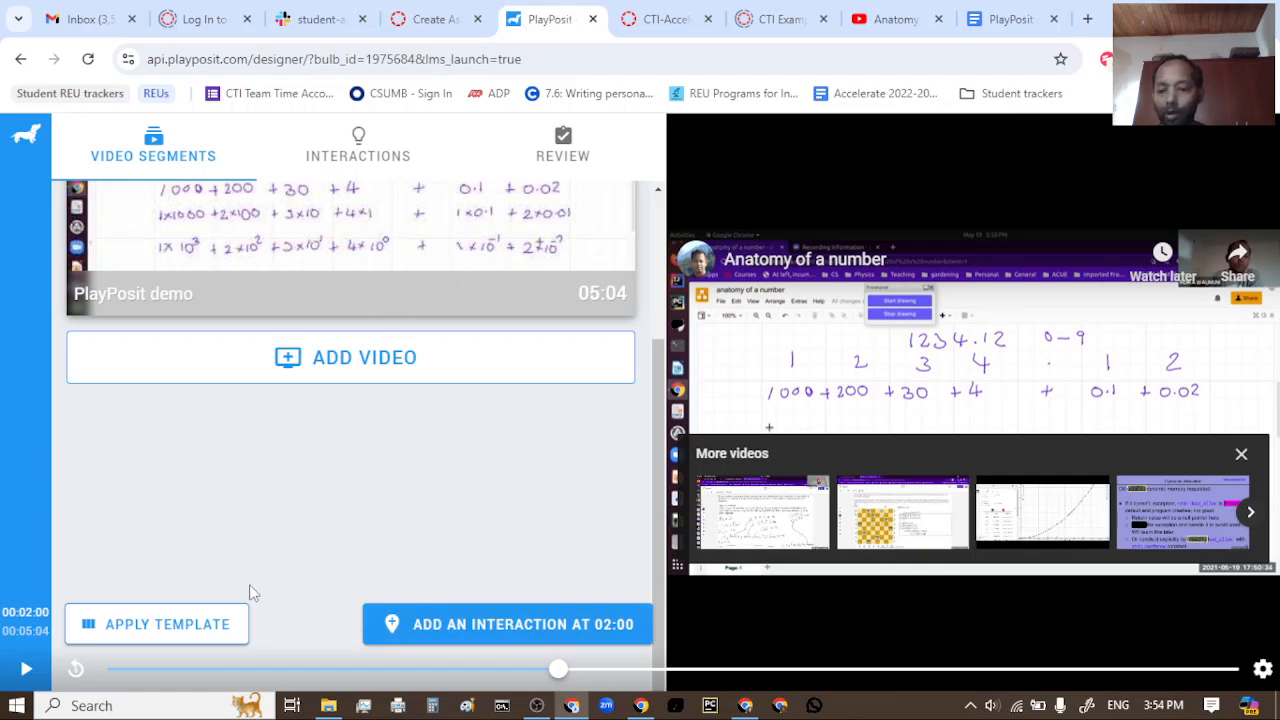
{"action": "left_click", "coordinate": [461, 624]}
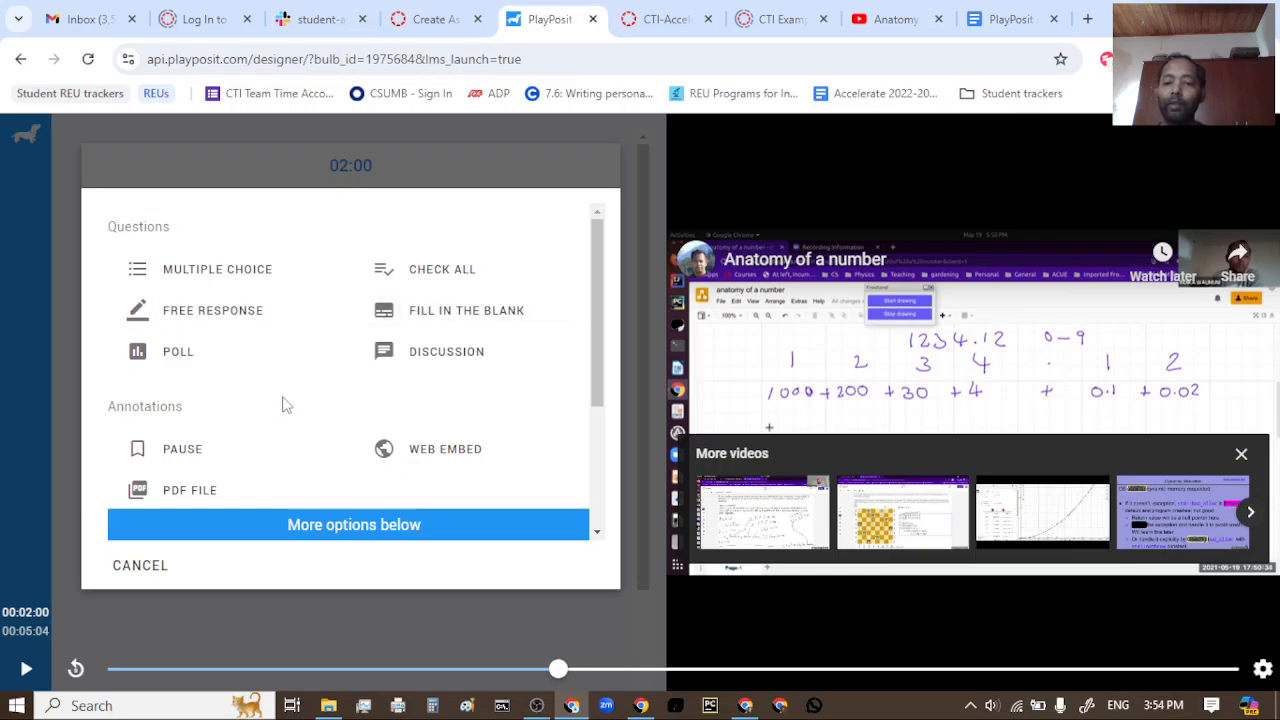
{"action": "left_click", "coordinate": [386, 314]}
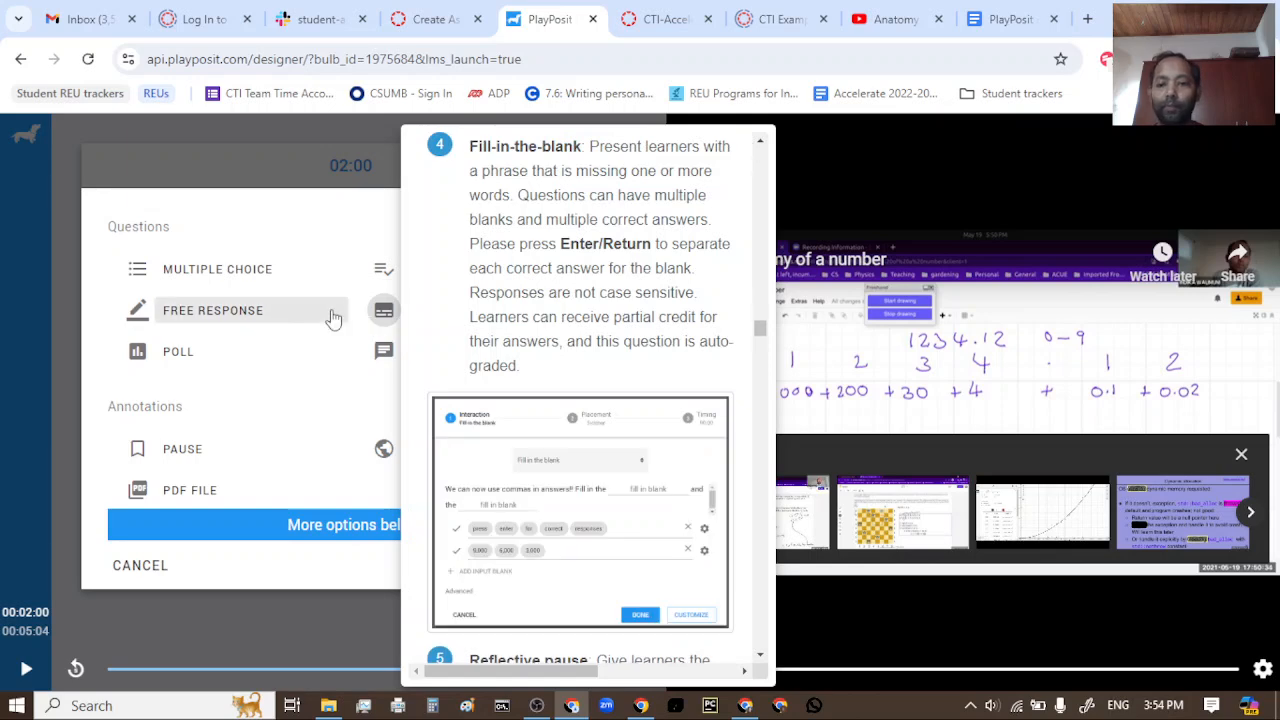
{"action": "left_click", "coordinate": [378, 321]}
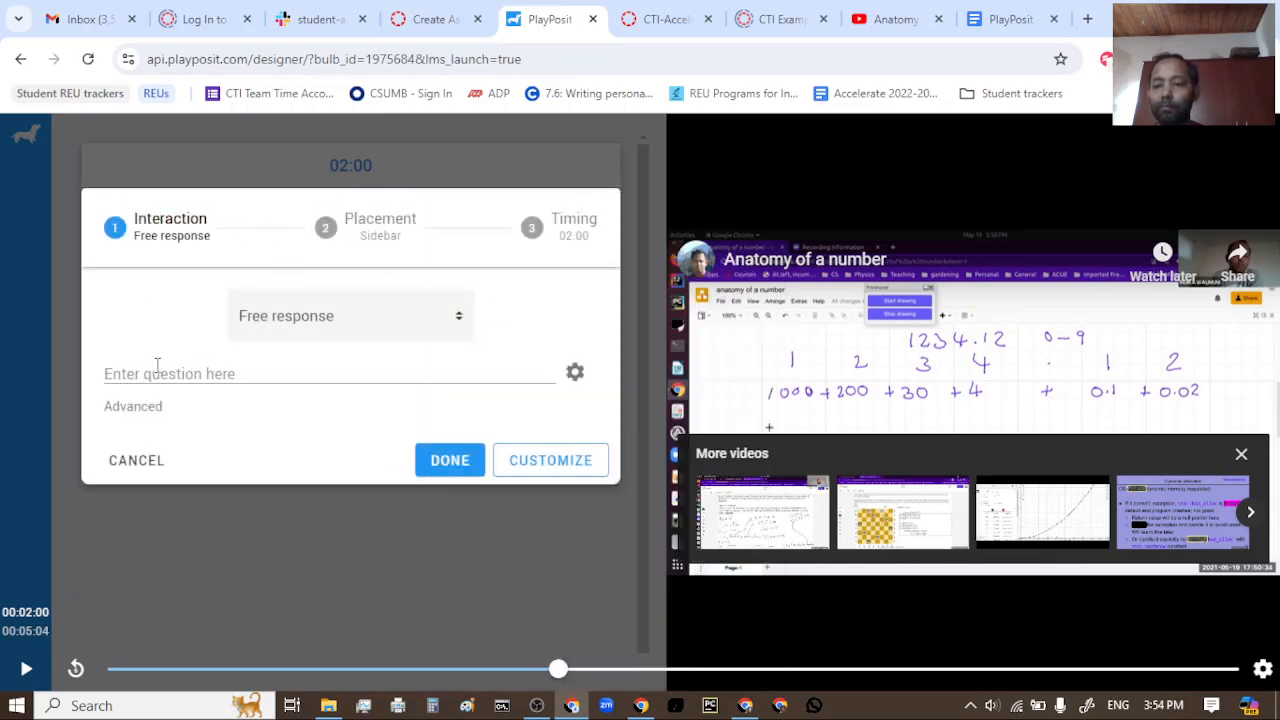
{"action": "left_click", "coordinate": [136, 465]}
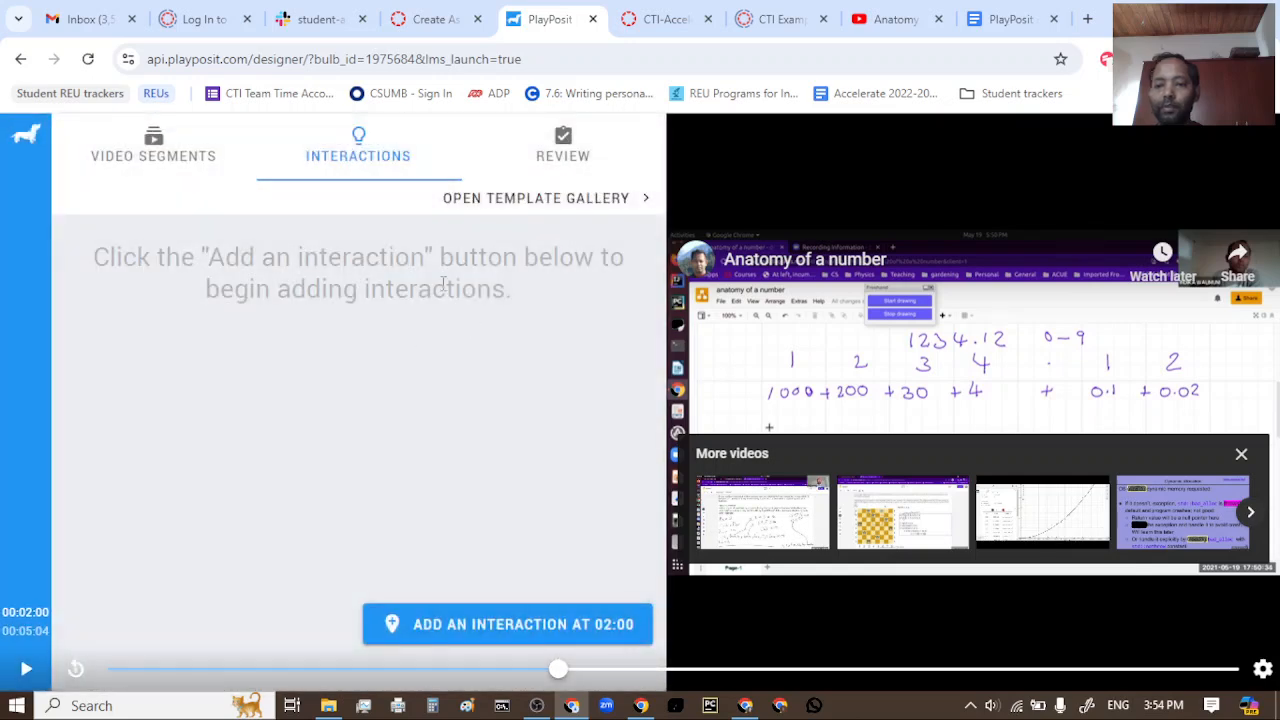
Step: Add a fill-in-the-blank interaction at 02:00 of the video and begin its question text
{"action": "left_click", "coordinate": [498, 622]}
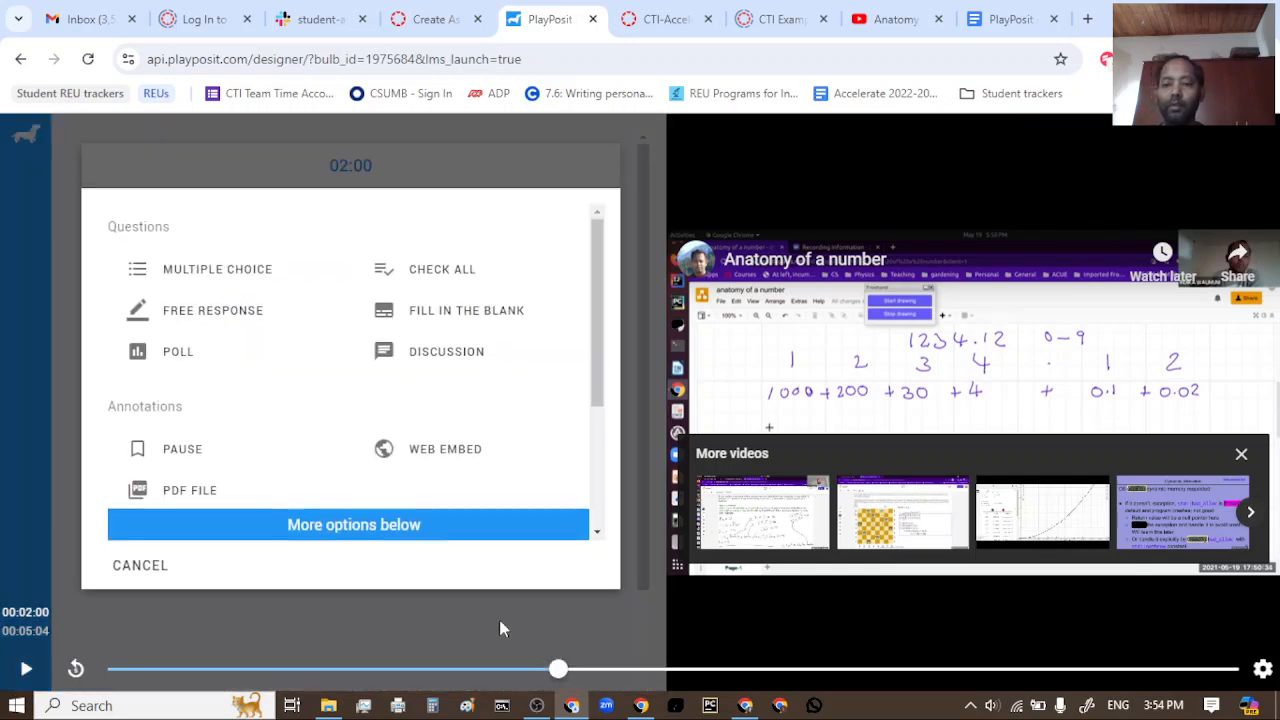
{"action": "left_click", "coordinate": [415, 312]}
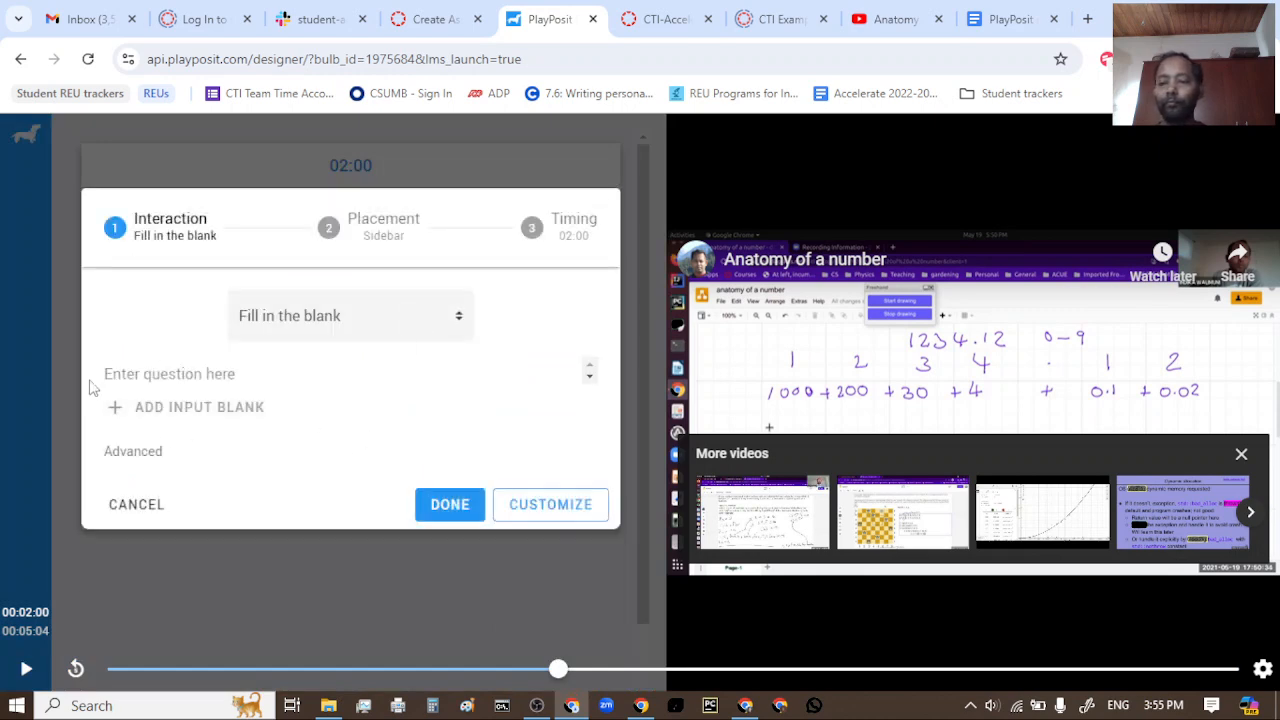
{"action": "left_click", "coordinate": [136, 368]}
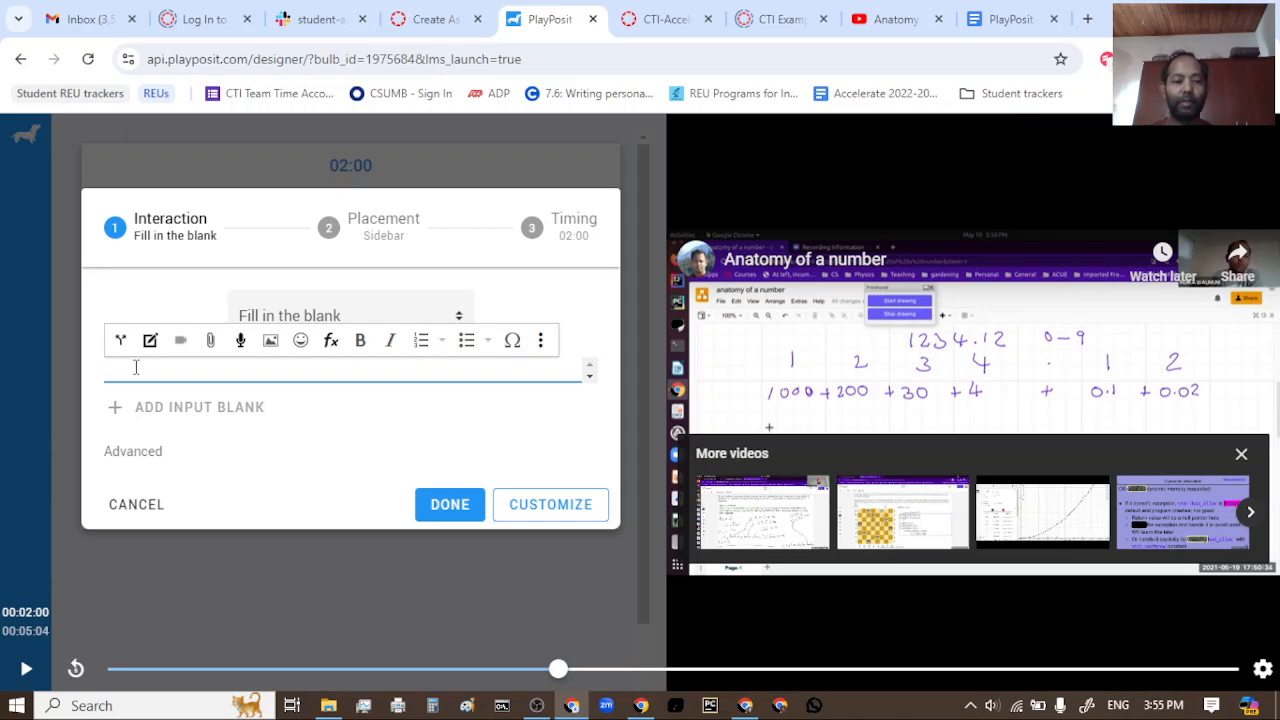
Step: Enter the question text "Following this frame fill in the blanks to break down the number 5678.9."
{"action": "type", "text": "Following"}
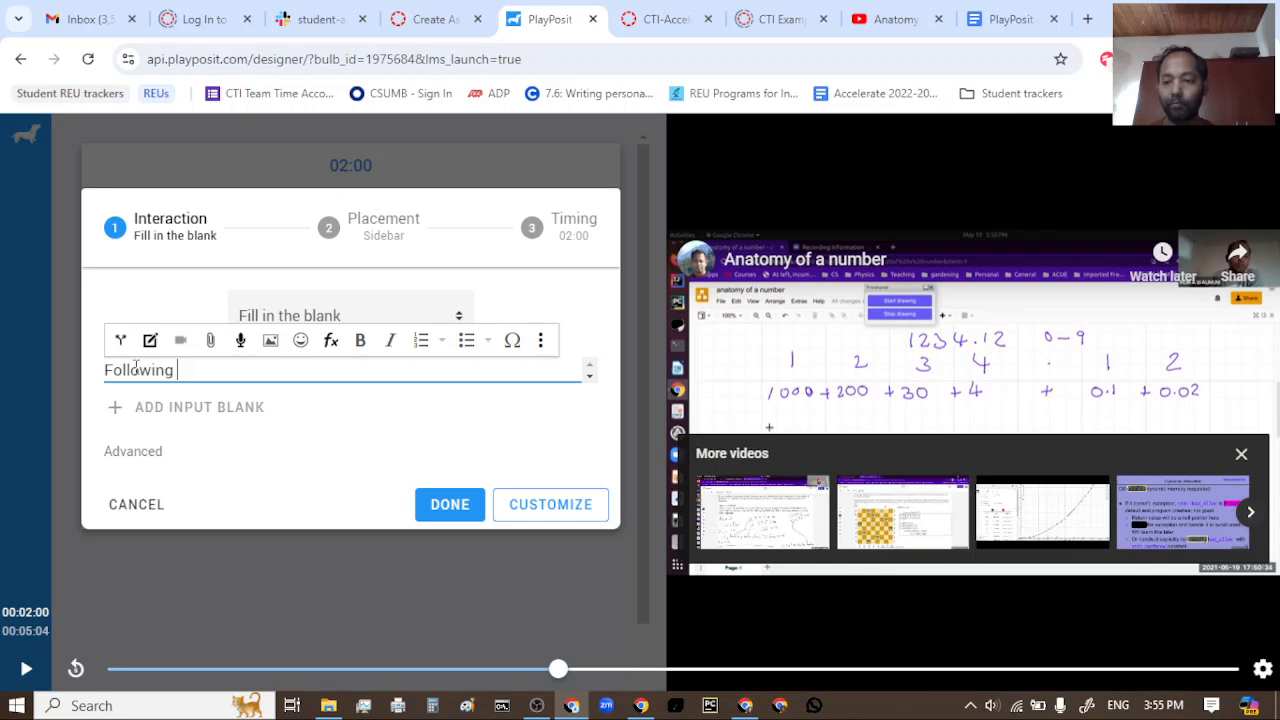
{"action": "type", "text": "the"}
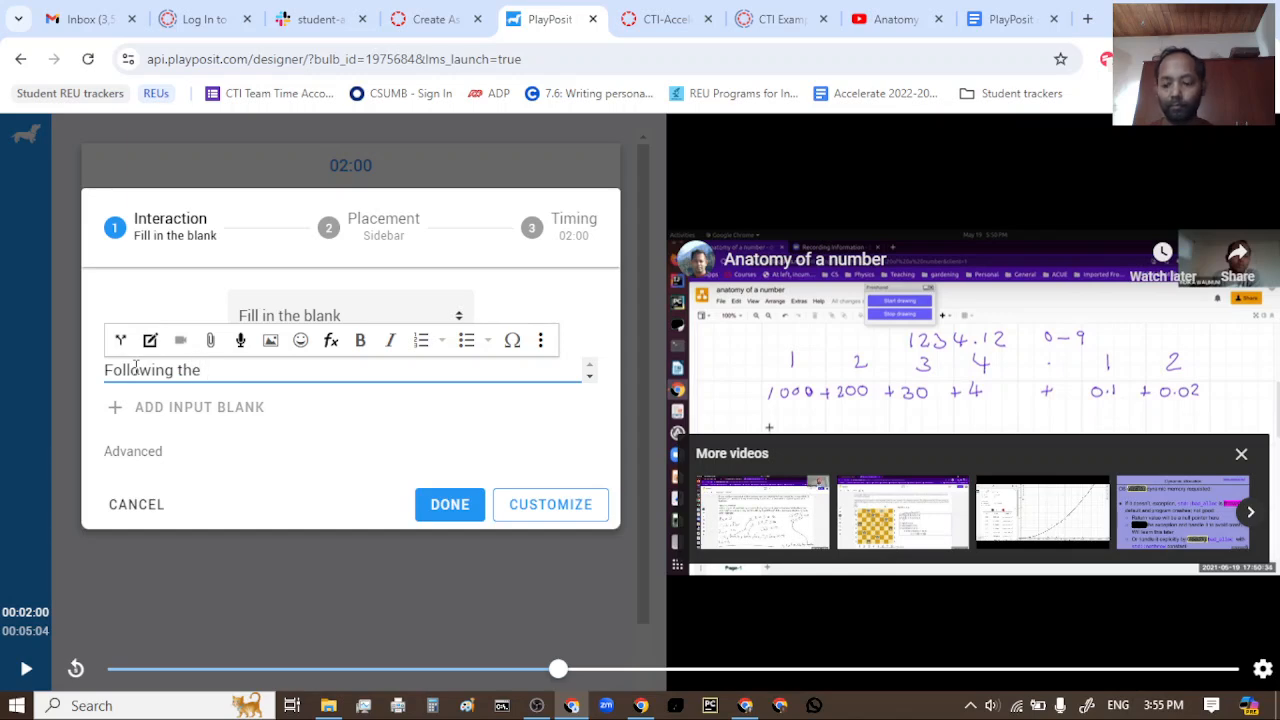
{"action": "key", "text": "BackSpace"}
{"action": "type", "text": "is frame "}
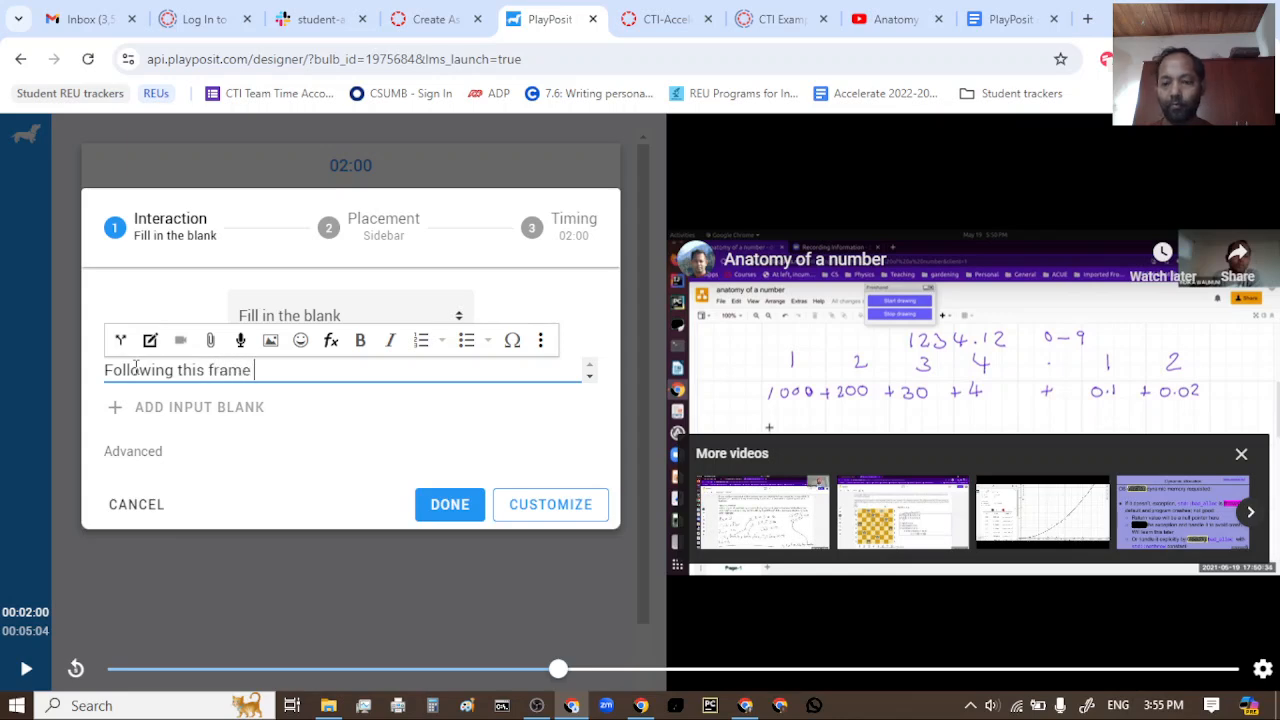
{"action": "type", "text": "fille in the"}
{"action": "key", "text": "BackSpace"}
{"action": "key", "text": "BackSpace"}
{"action": "key", "text": "BackSpace"}
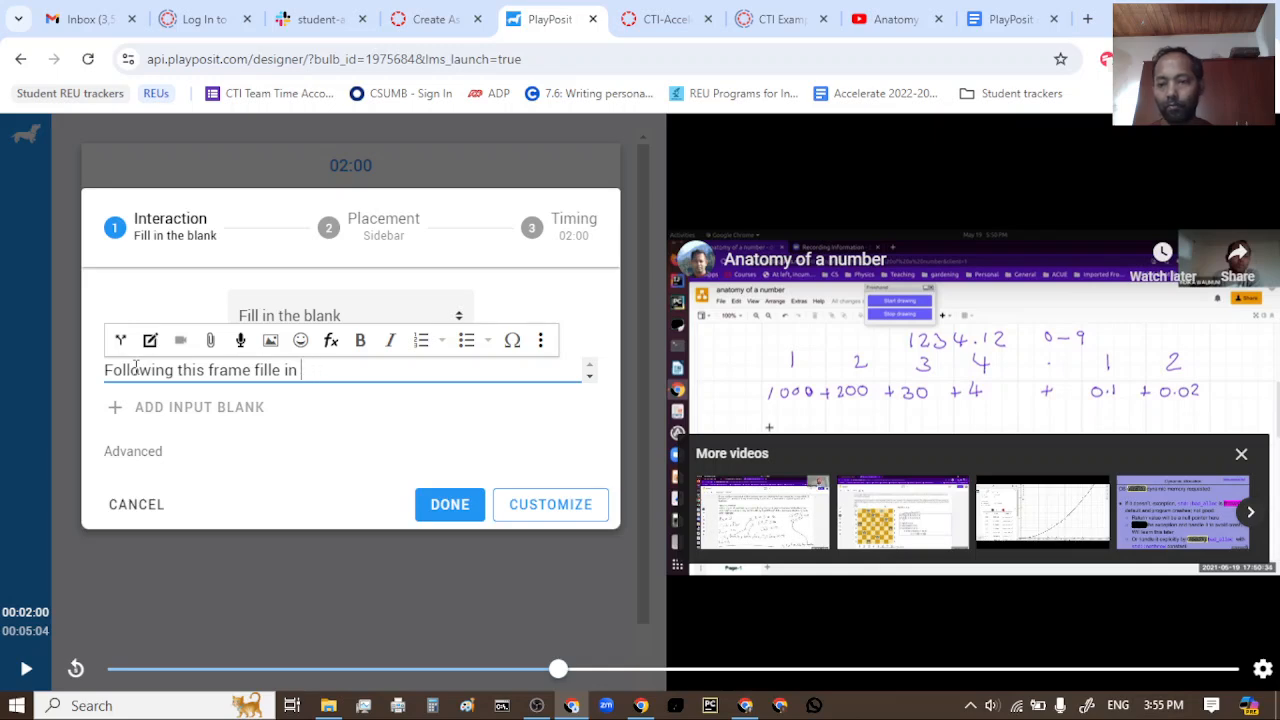
{"action": "type", "text": "in the blan"}
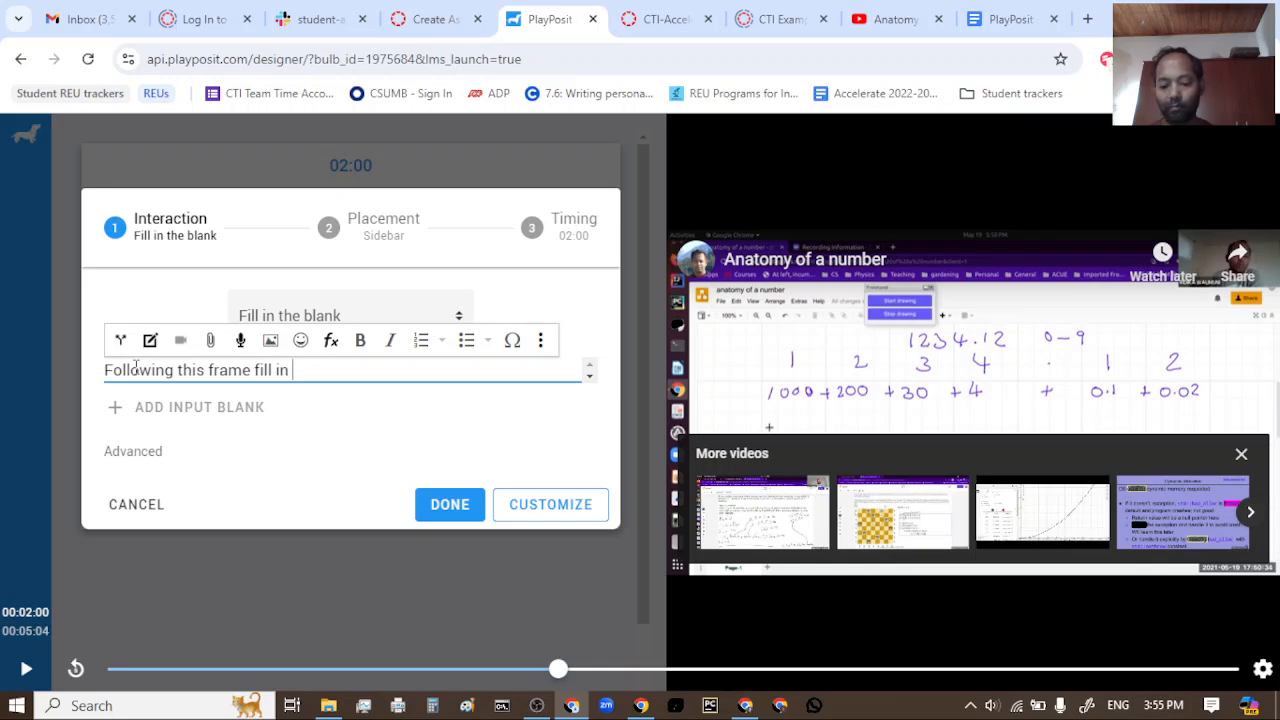
{"action": "type", "text": "ks "}
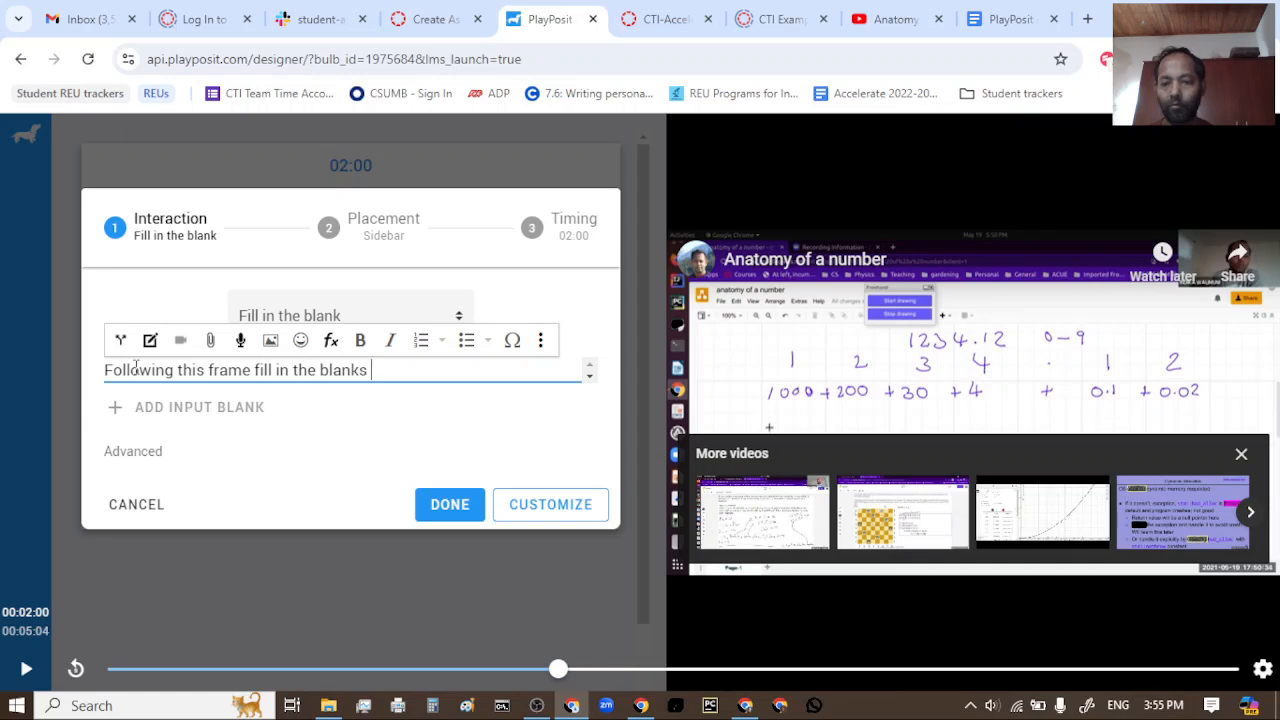
{"action": "type", "text": "to "}
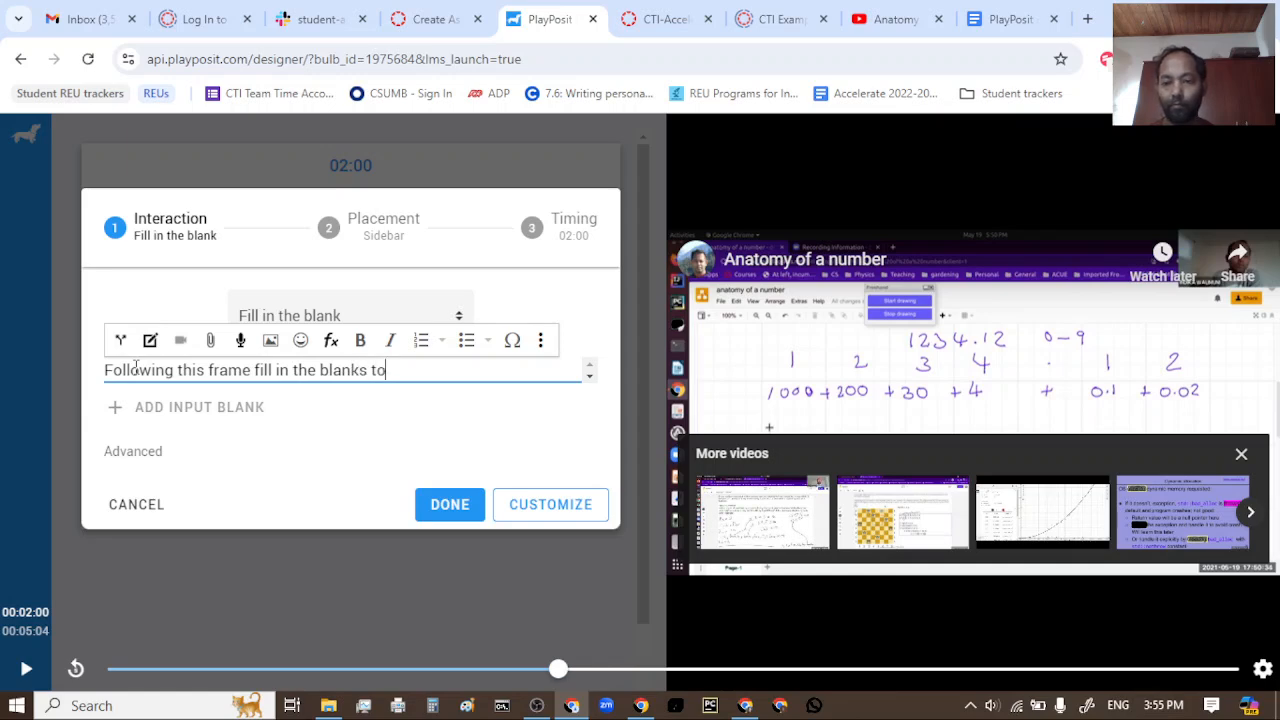
{"action": "type", "text": "break "}
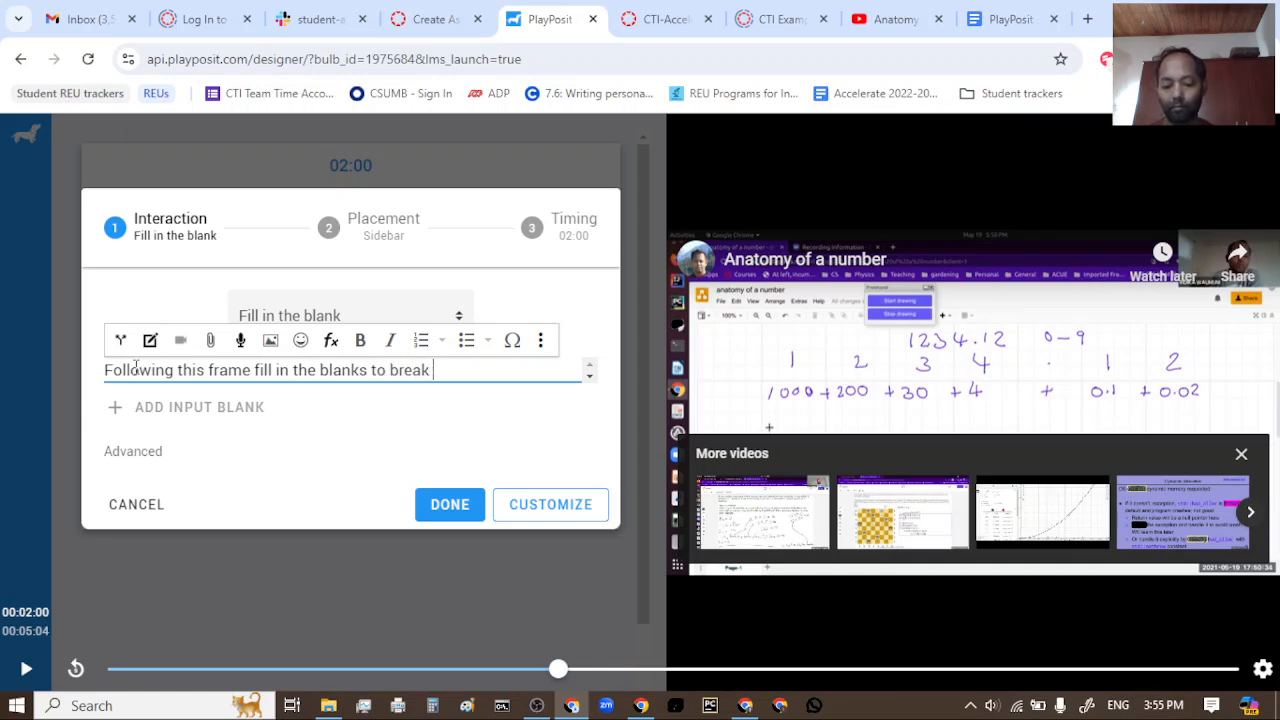
{"action": "type", "text": "down the "}
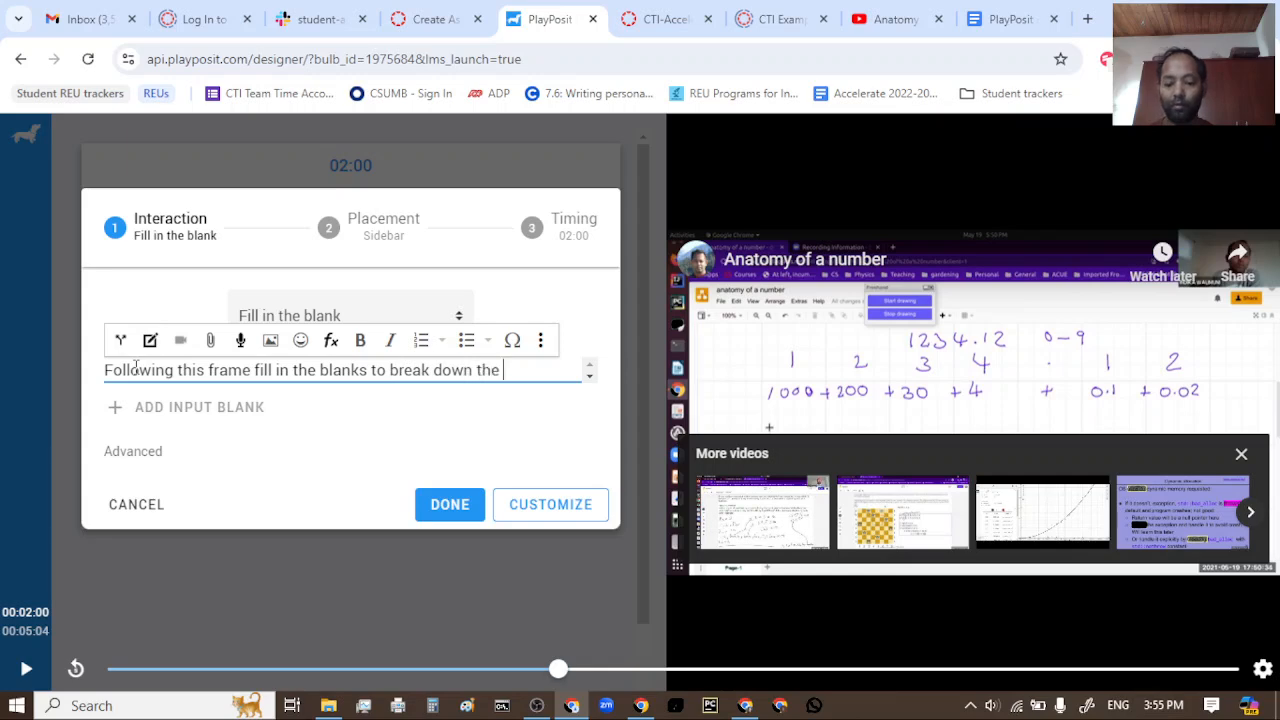
{"action": "type", "text": "number"}
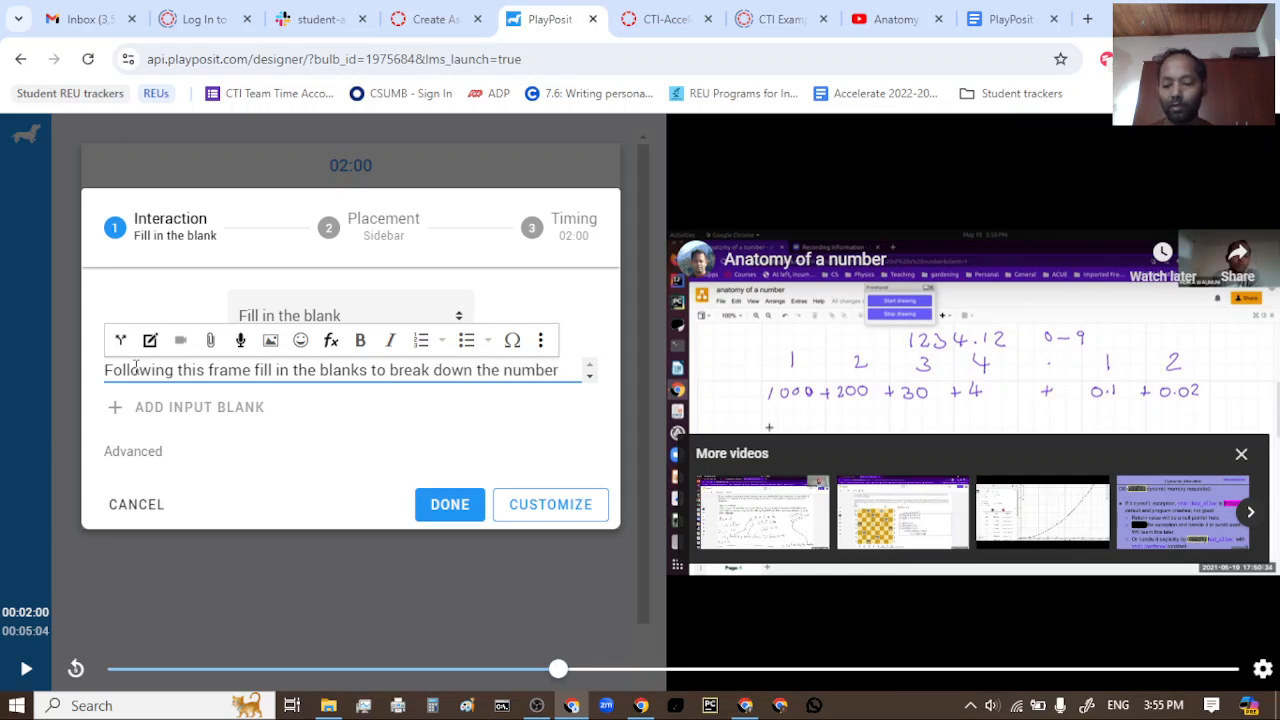
{"action": "type", "text": " 5678"}
{"action": "type", "text": ".9."}
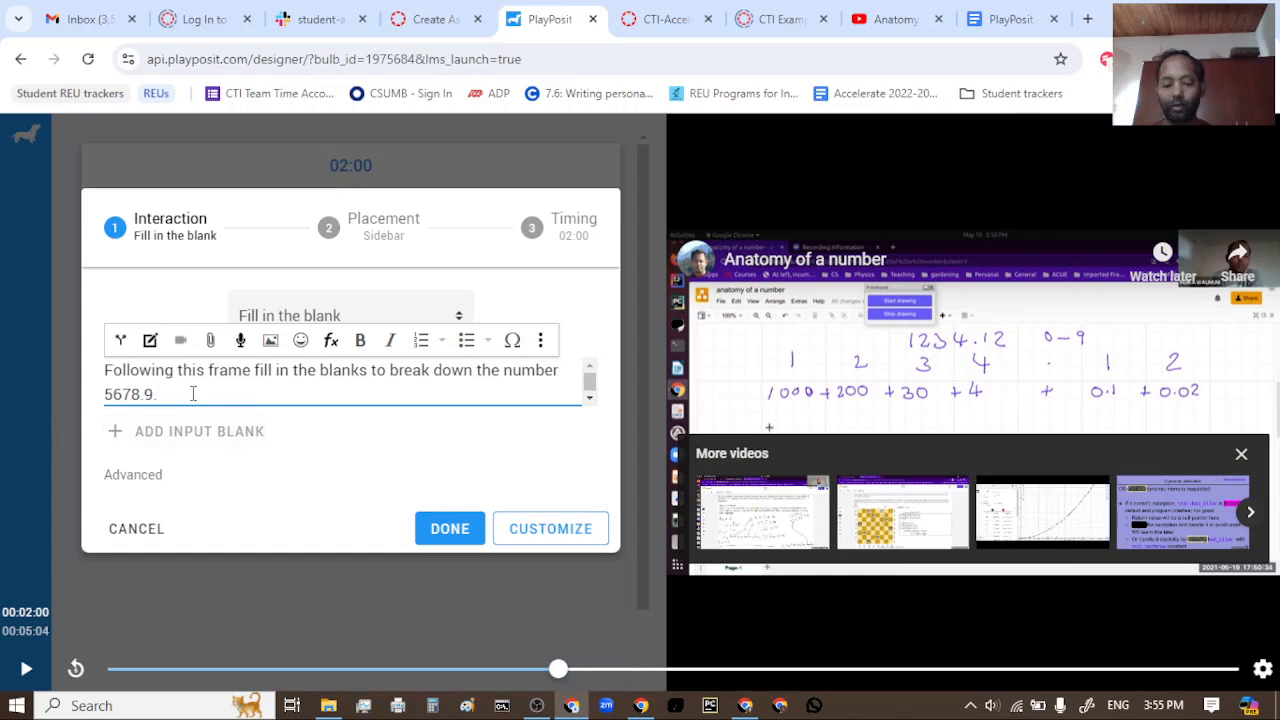
Step: Add a new line to the question reading 5000 + input blank + 60 + input blank + 0.9
{"action": "key", "text": "Return"}
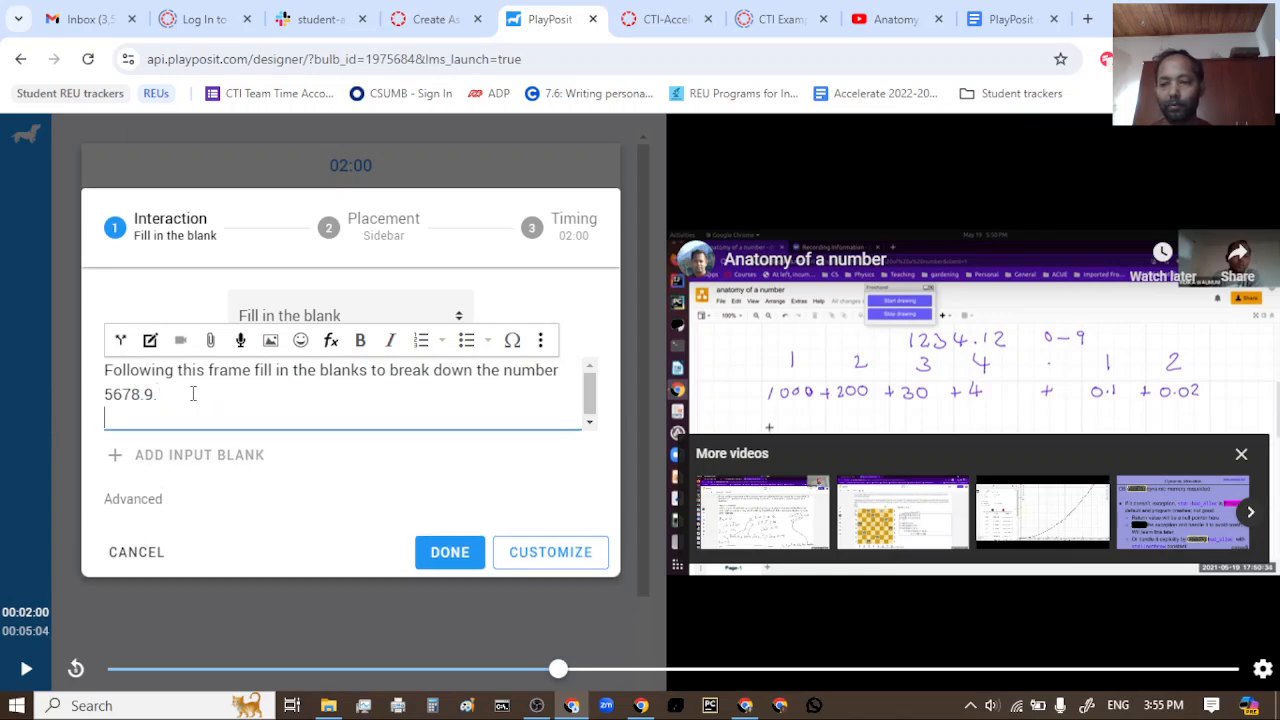
{"action": "type", "text": "5000"}
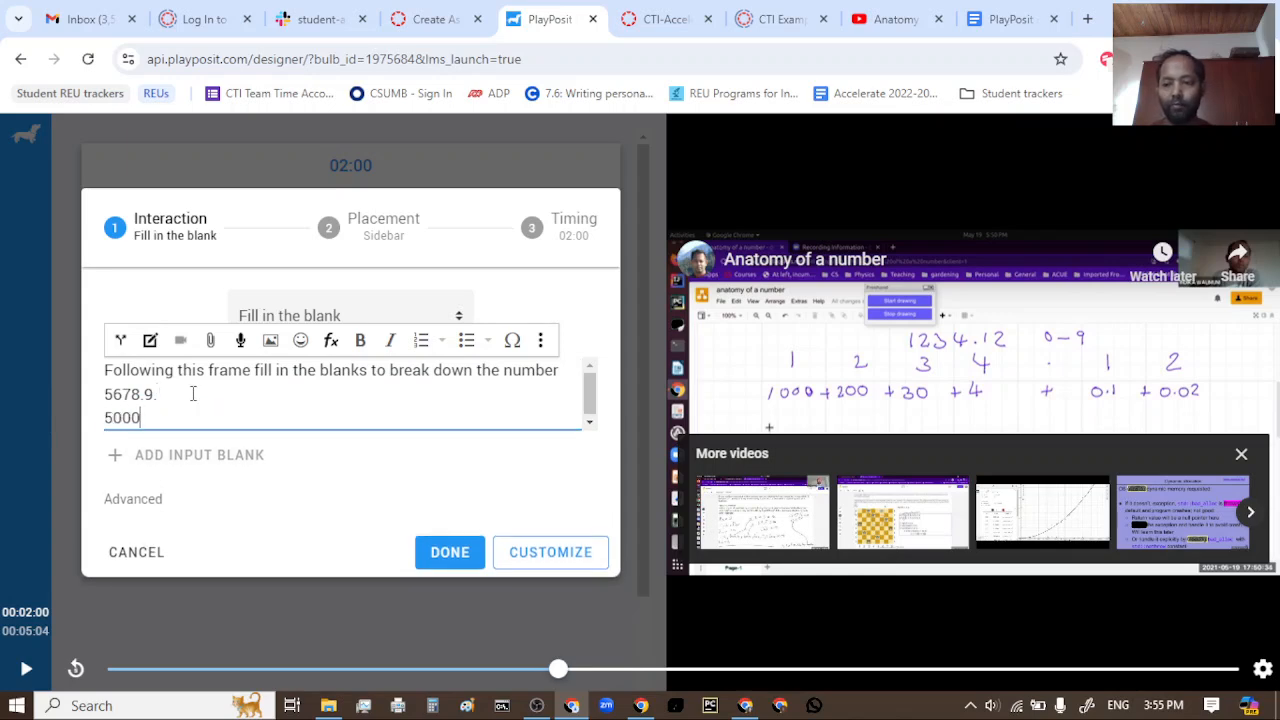
{"action": "type", "text": " +"}
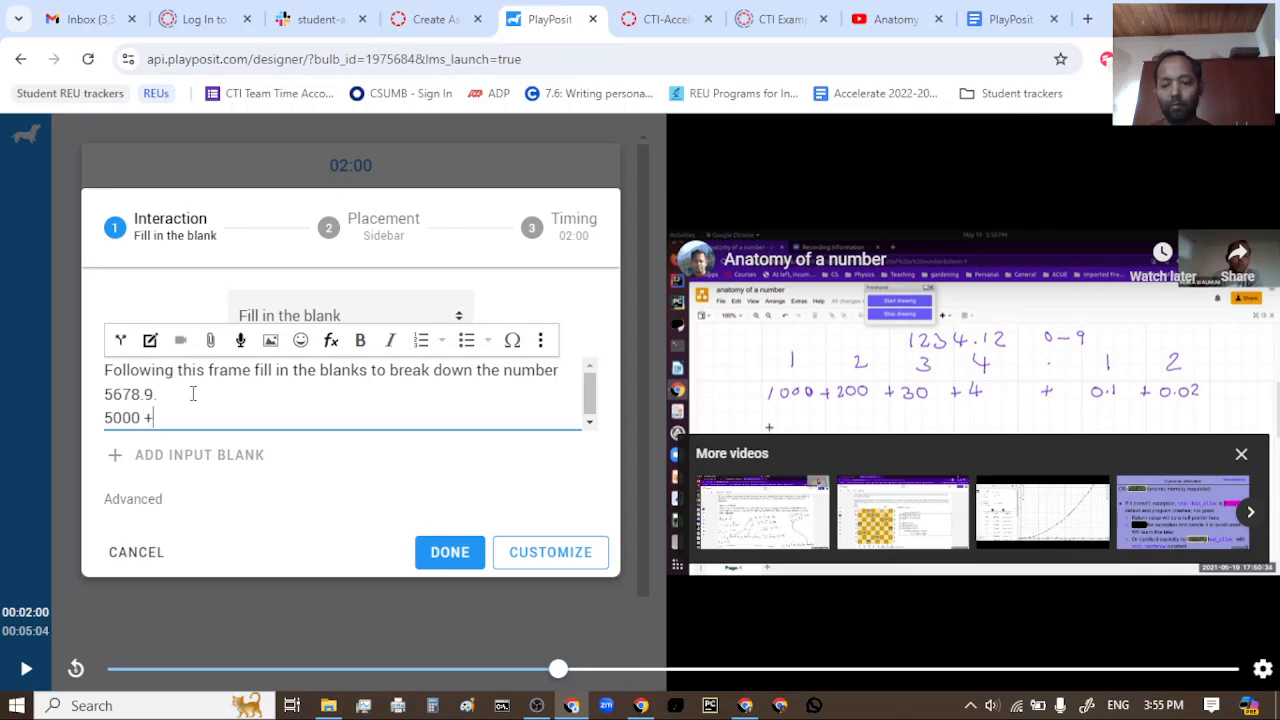
{"action": "left_click", "coordinate": [145, 457]}
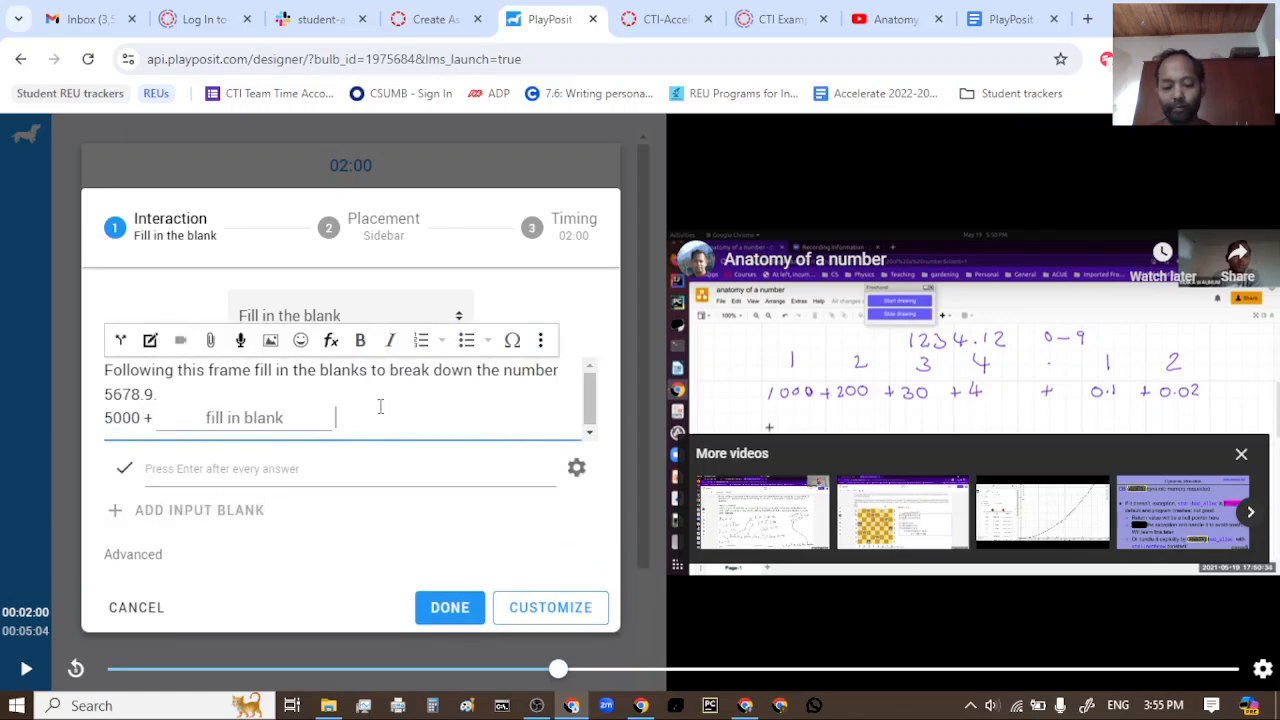
{"action": "type", "text": "+ 80 +"}
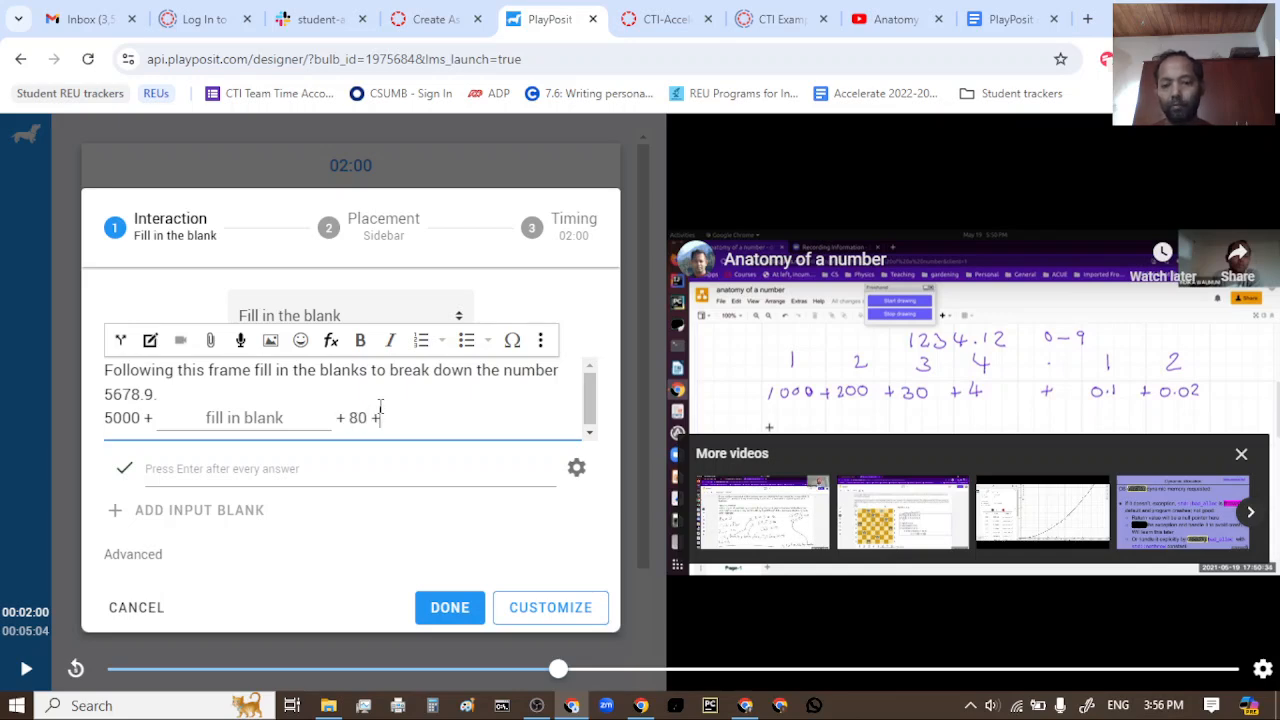
{"action": "key", "text": "BackSpace"}
{"action": "type", "text": "60"}
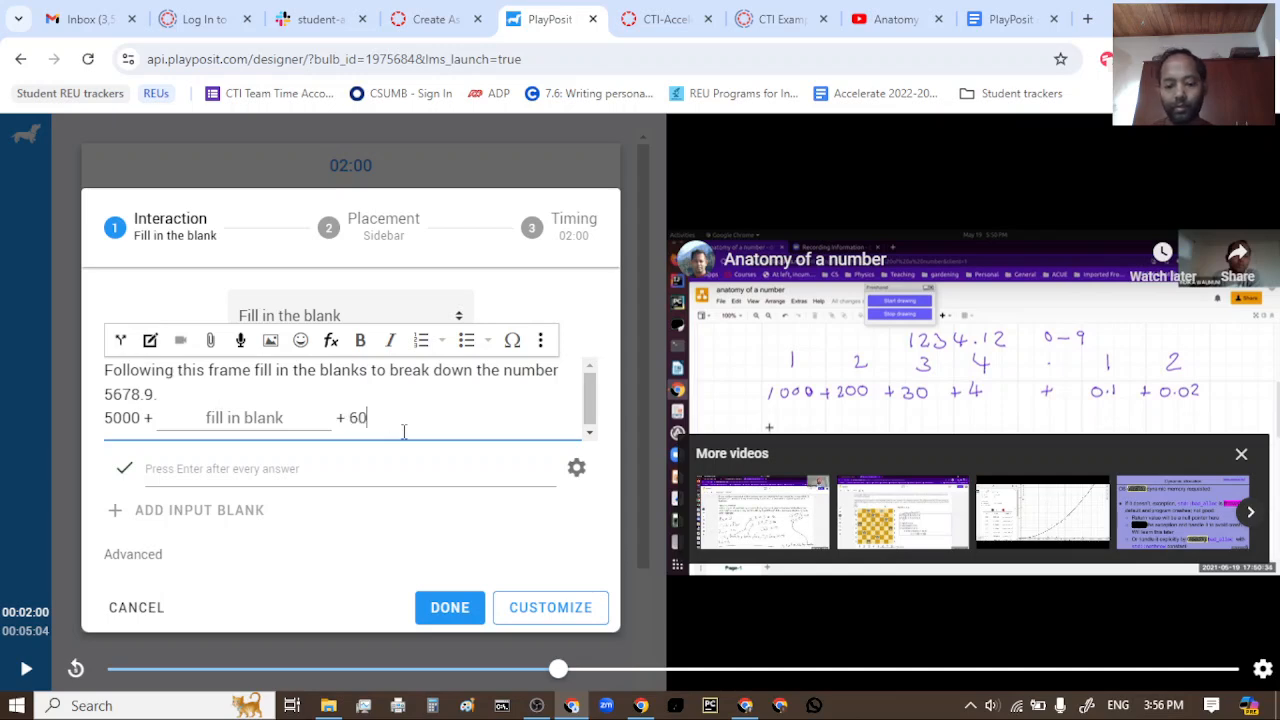
{"action": "type", "text": " +"}
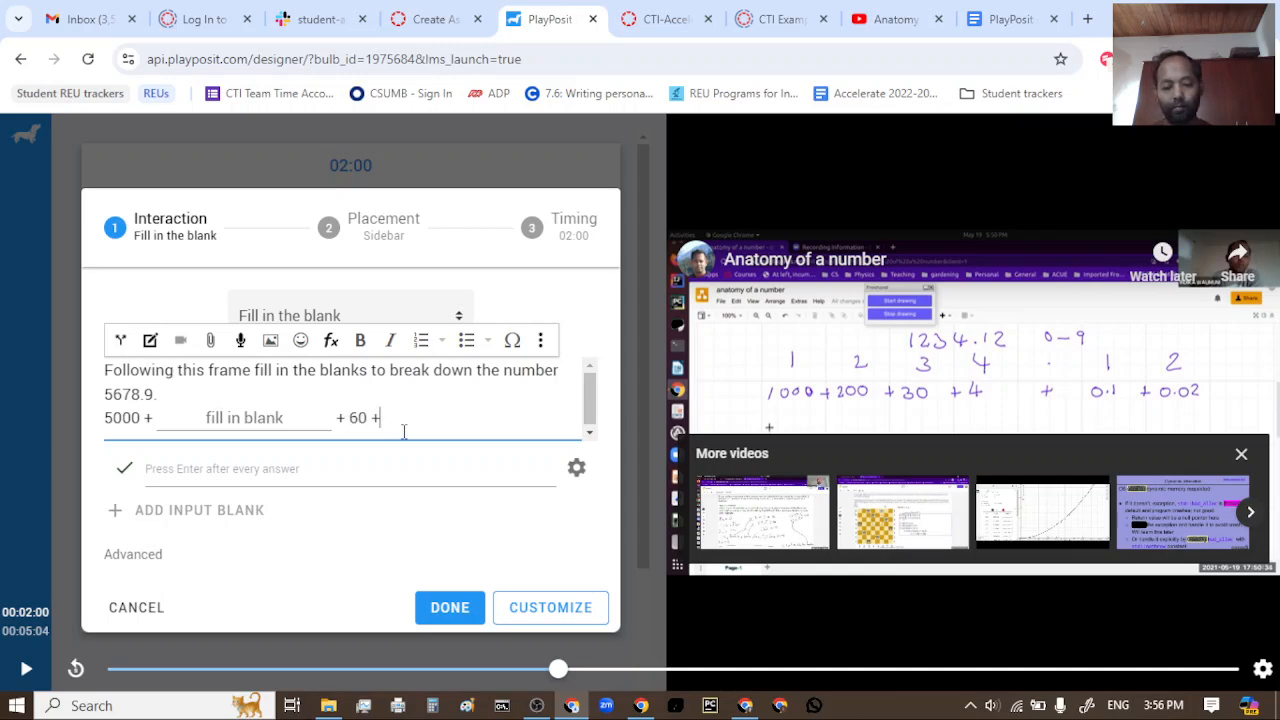
{"action": "left_click", "coordinate": [140, 512]}
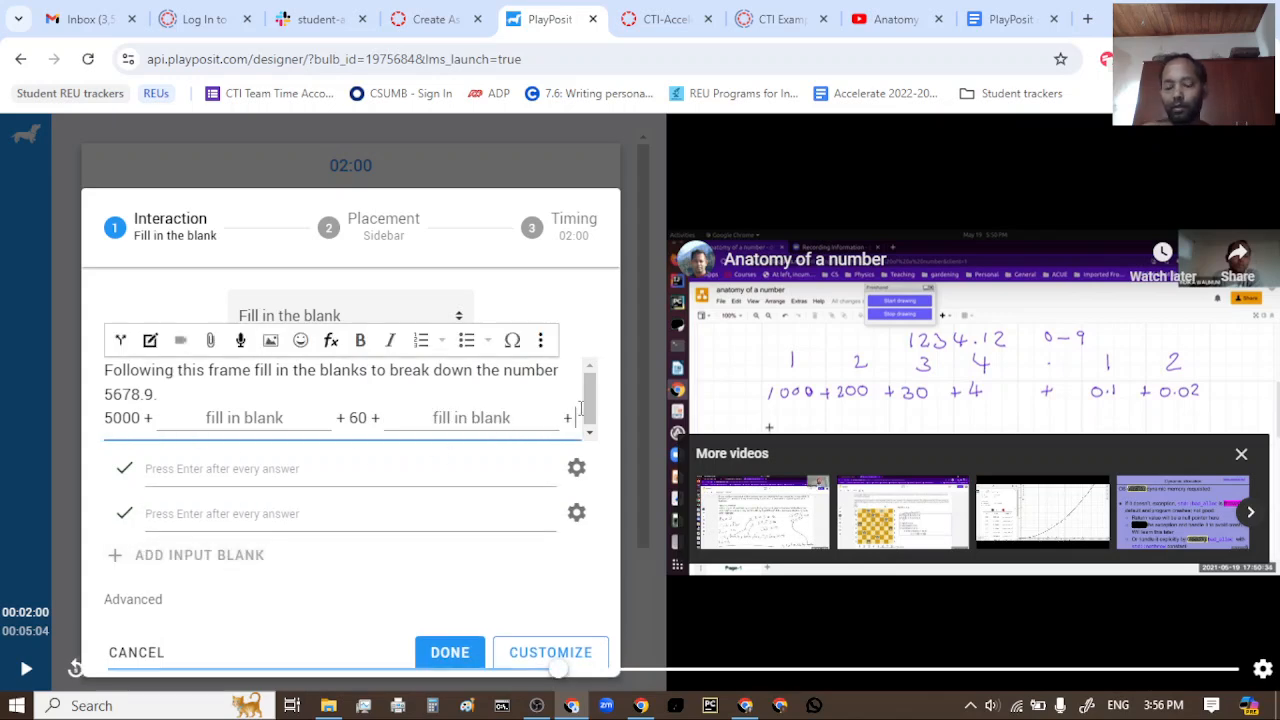
{"action": "type", "text": "0.9"}
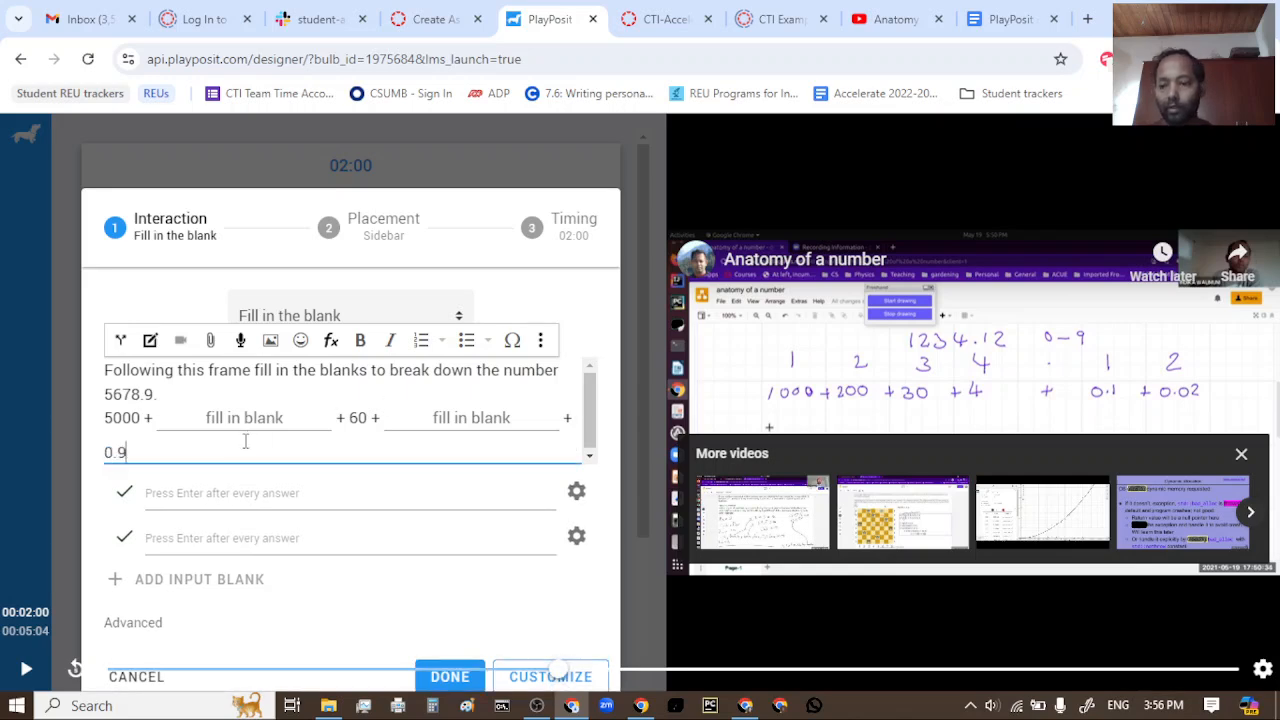
Step: Set the correct answers of the two blanks to 600 and 8, and change the tens term in the question to 70
{"action": "left_click", "coordinate": [172, 492]}
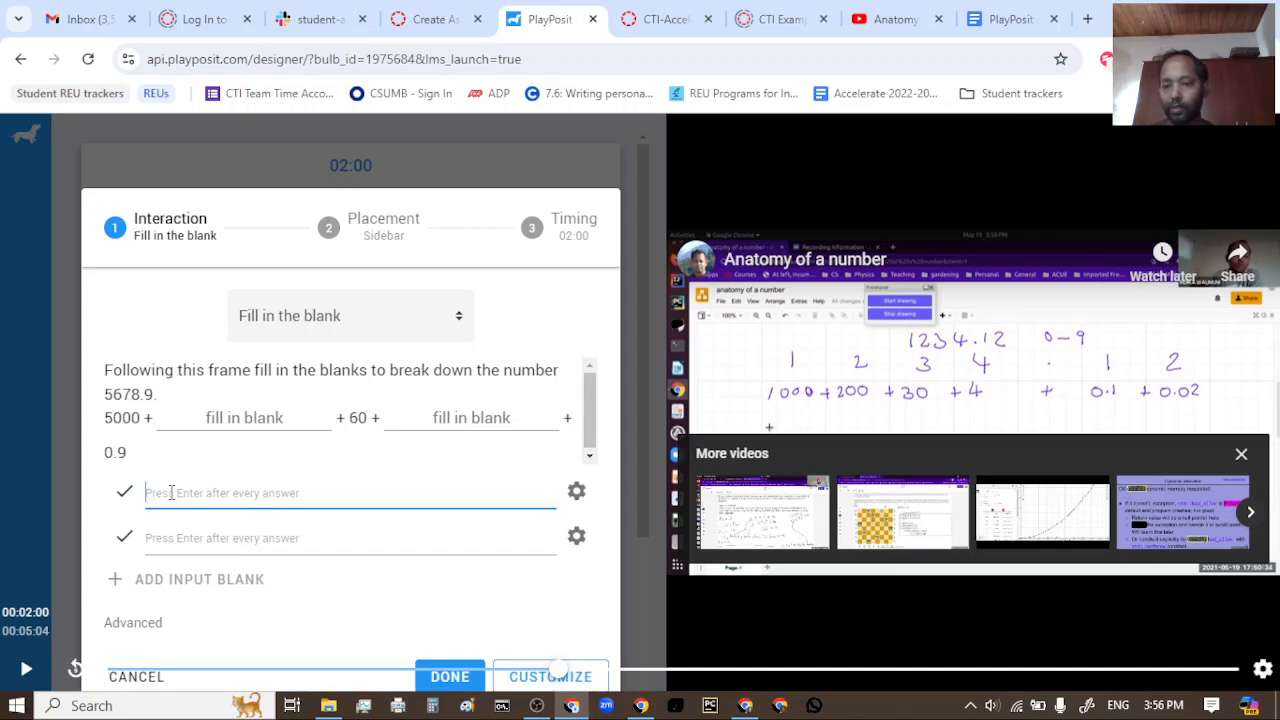
{"action": "type", "text": "600"}
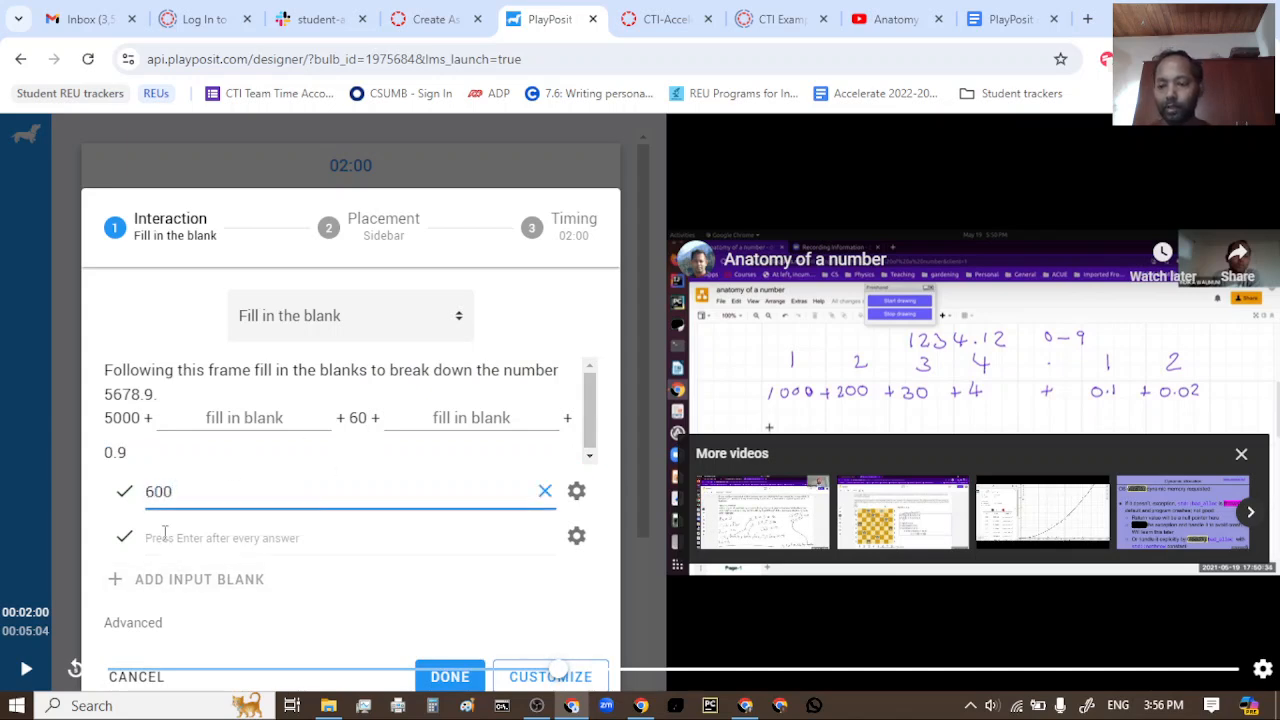
{"action": "left_click", "coordinate": [164, 532]}
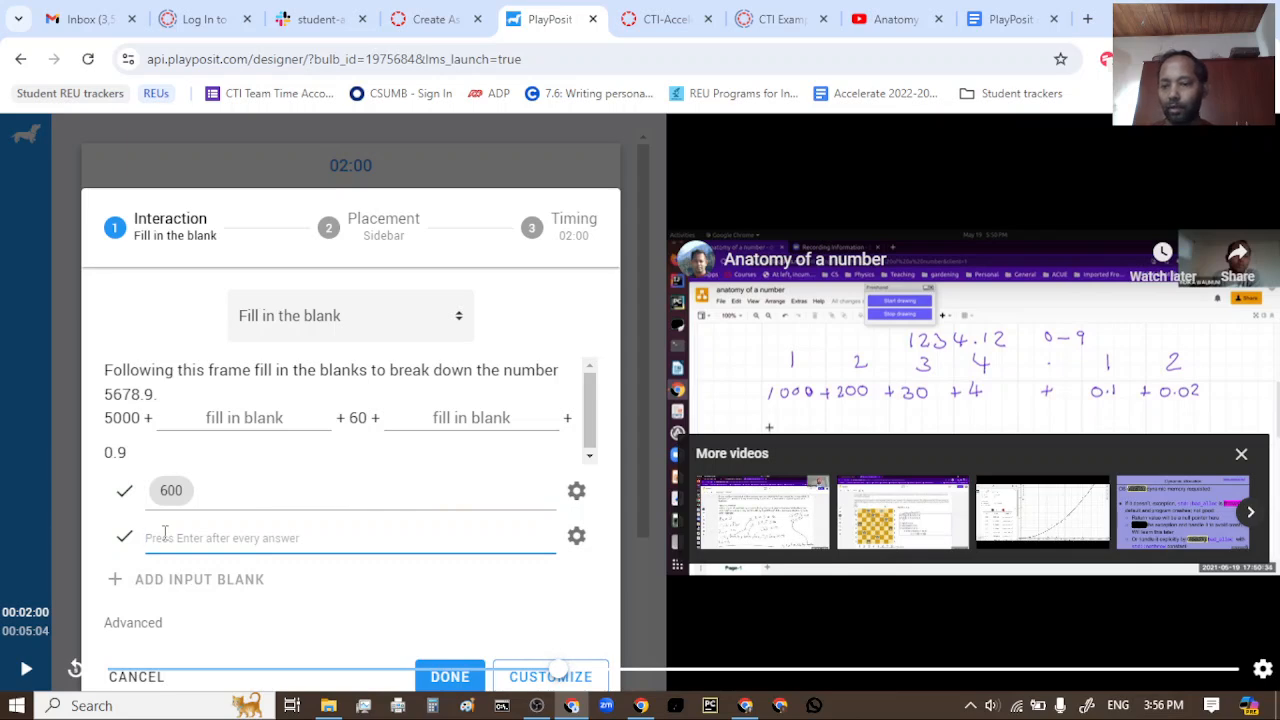
{"action": "left_click", "coordinate": [361, 417]}
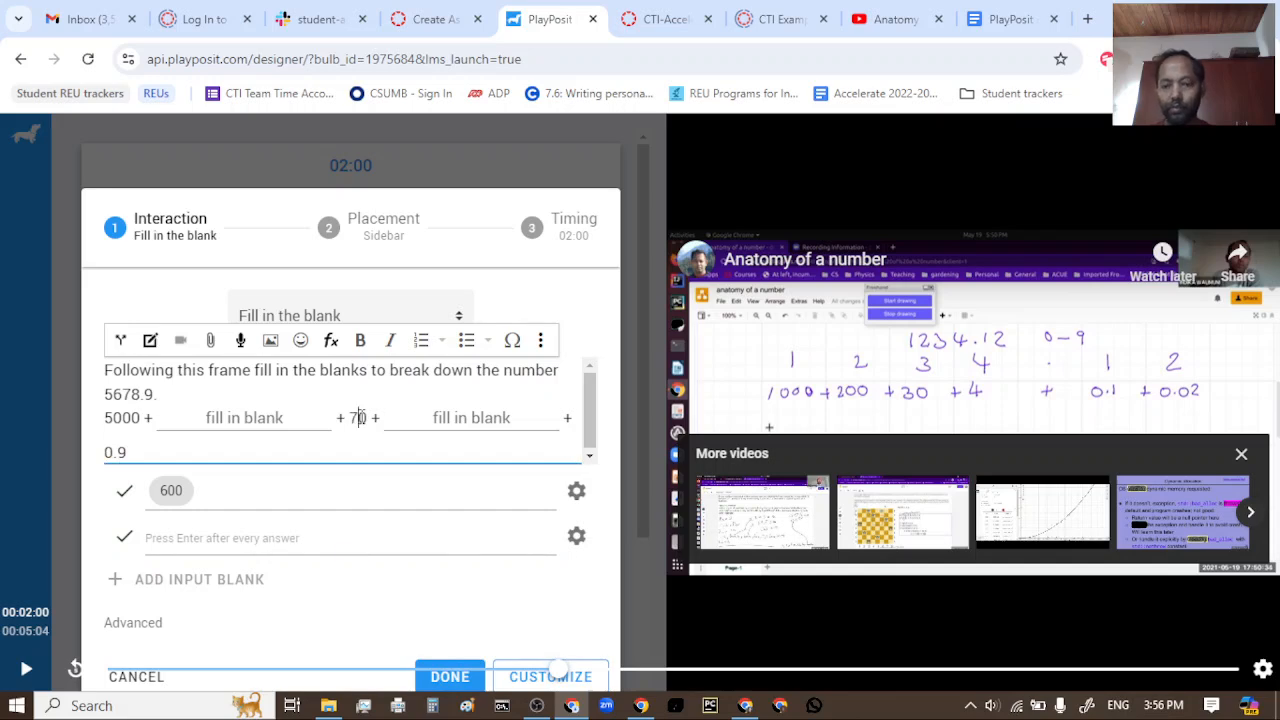
{"action": "left_click", "coordinate": [158, 535]}
{"action": "type", "text": "8"}
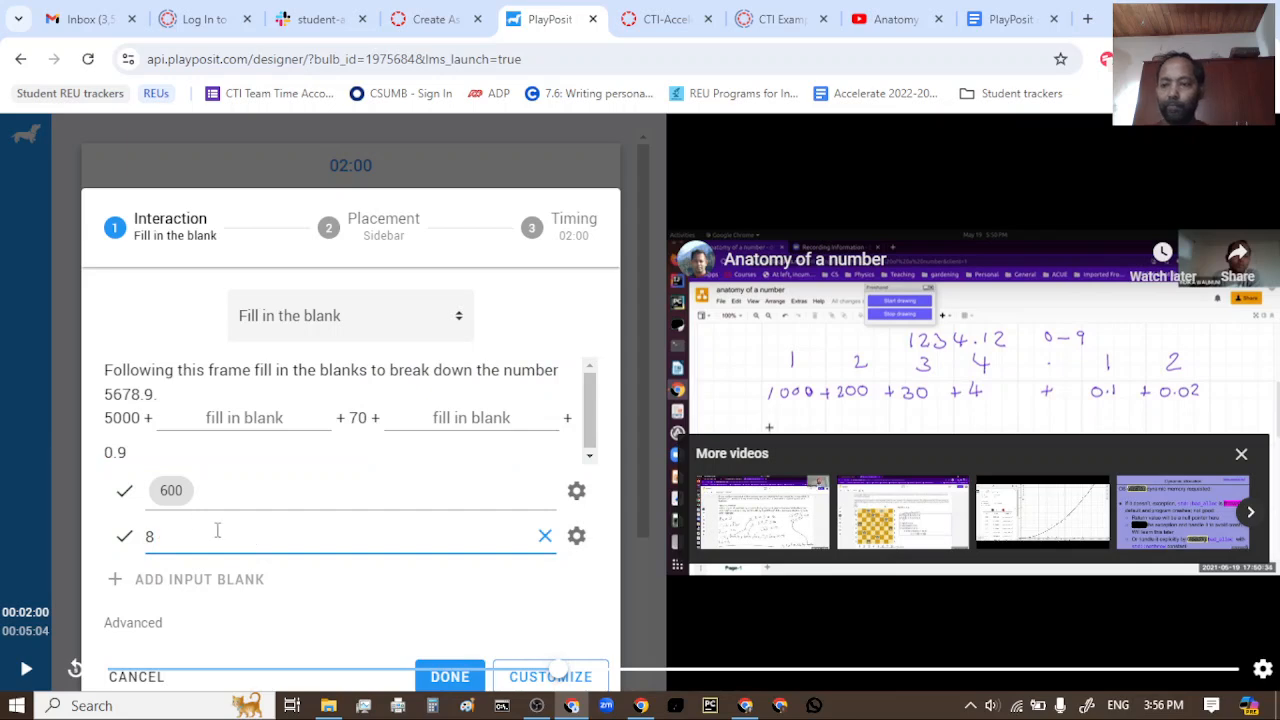
Step: In the question's advanced options, let learners rewind after reaching this interaction
{"action": "scroll", "coordinate": [204, 483], "scroll_direction": "down", "scroll_amount": 1}
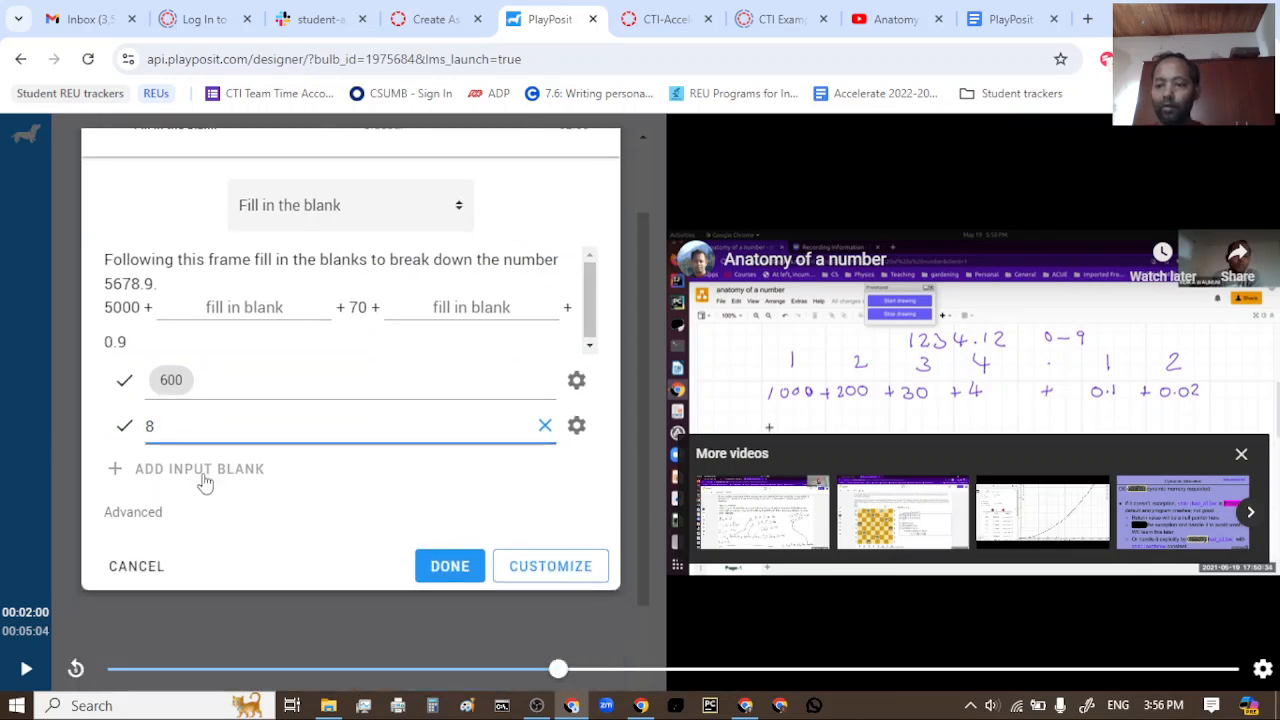
{"action": "left_click", "coordinate": [133, 514]}
{"action": "scroll", "coordinate": [252, 503], "scroll_direction": "down", "scroll_amount": 2}
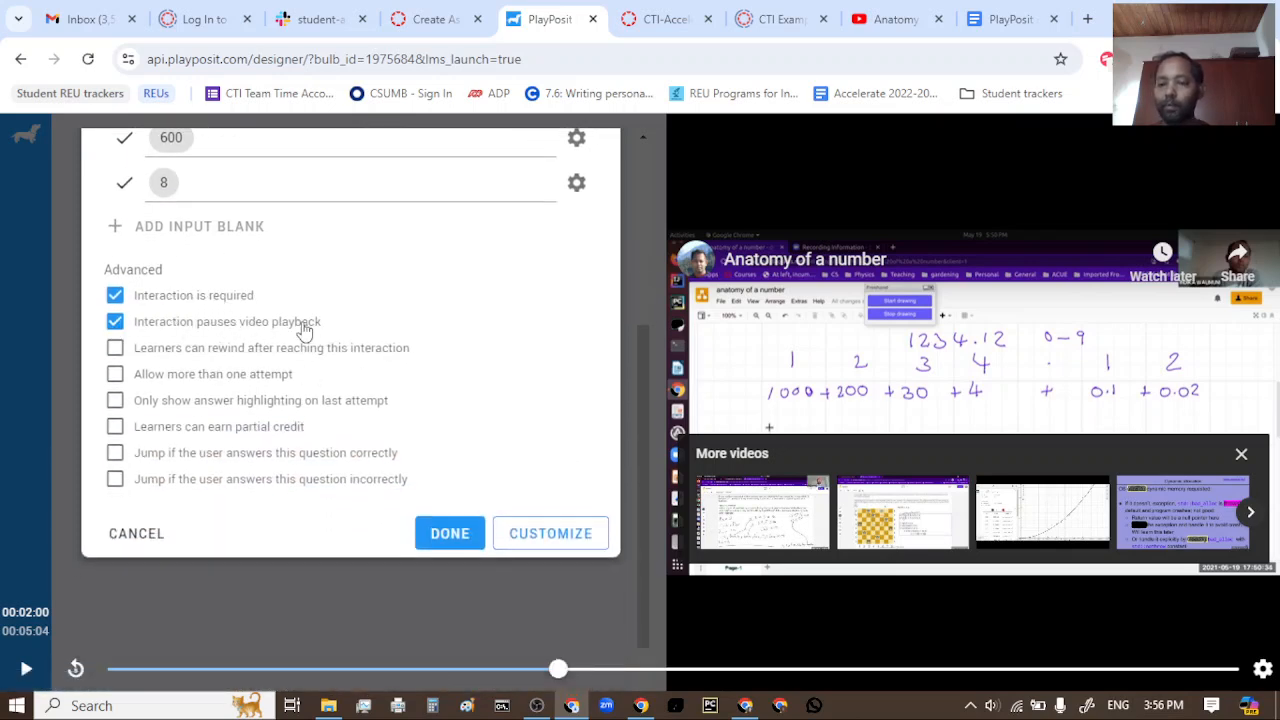
{"action": "left_click", "coordinate": [117, 350]}
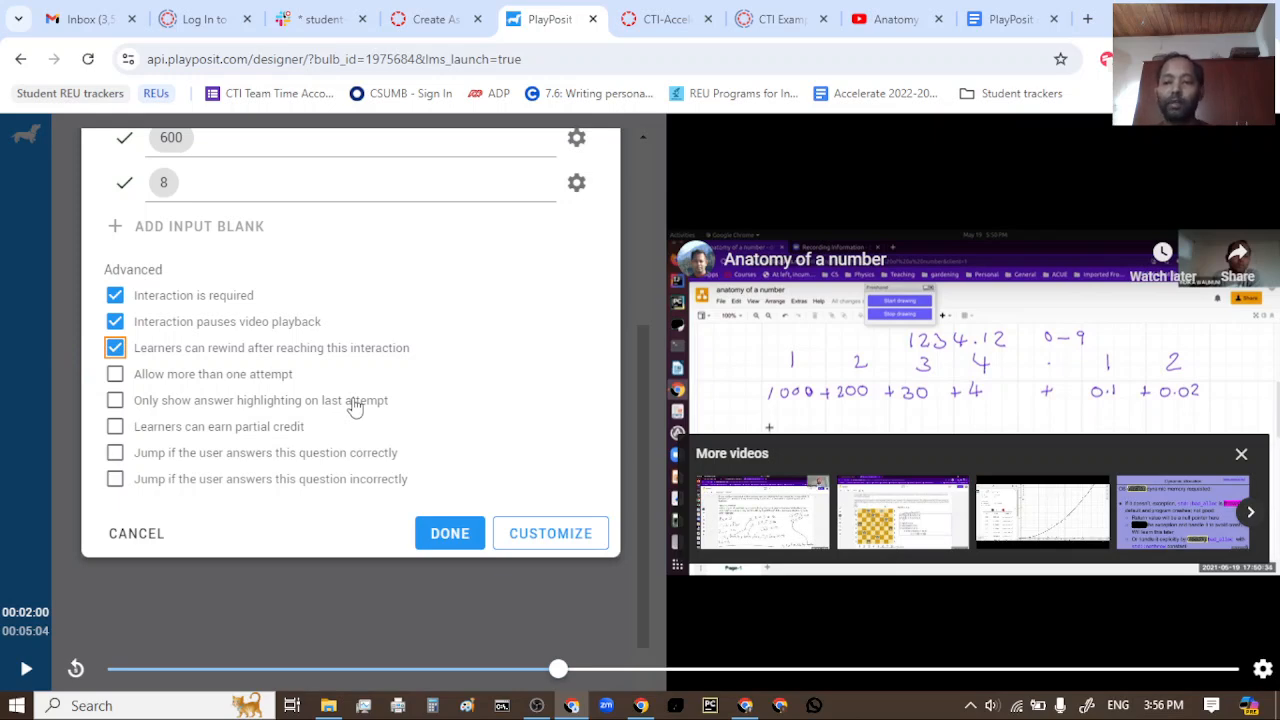
Step: Allow unlimited attempts at the question and prevent bulb progression until the interaction is completed
{"action": "left_click", "coordinate": [115, 374]}
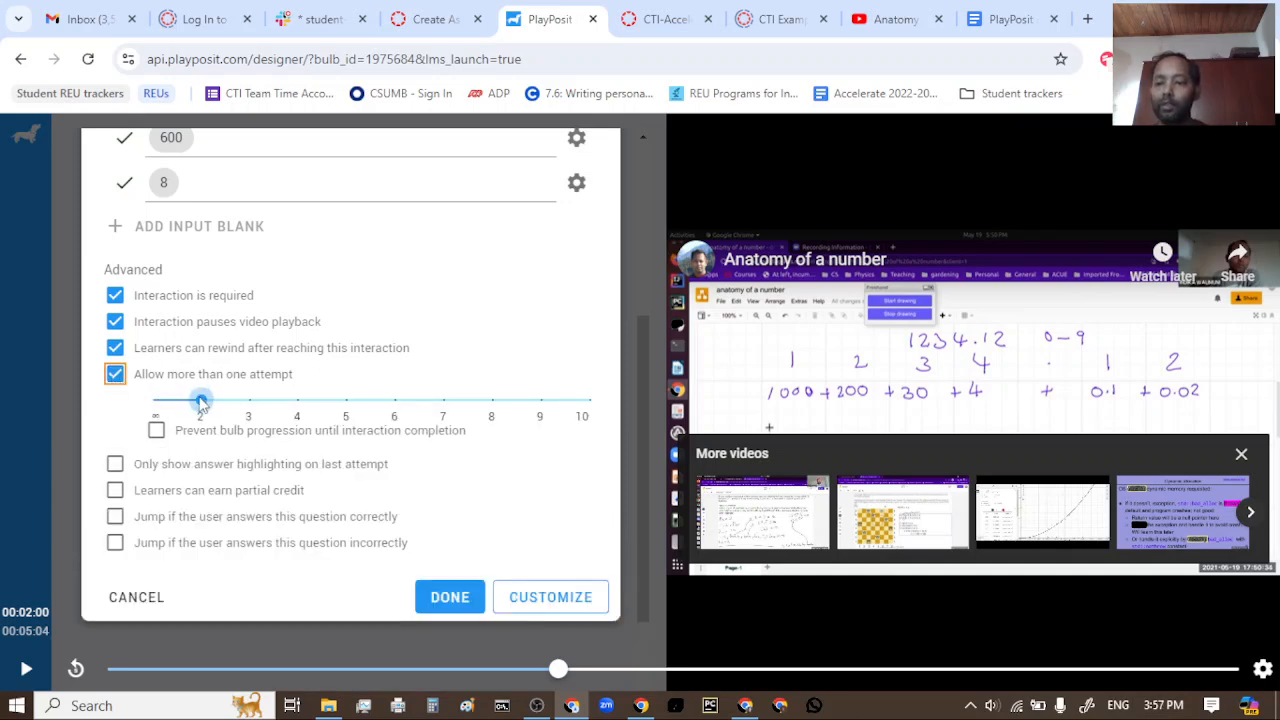
{"action": "left_click_drag", "start_coordinate": [204, 403], "coordinate": [152, 400]}
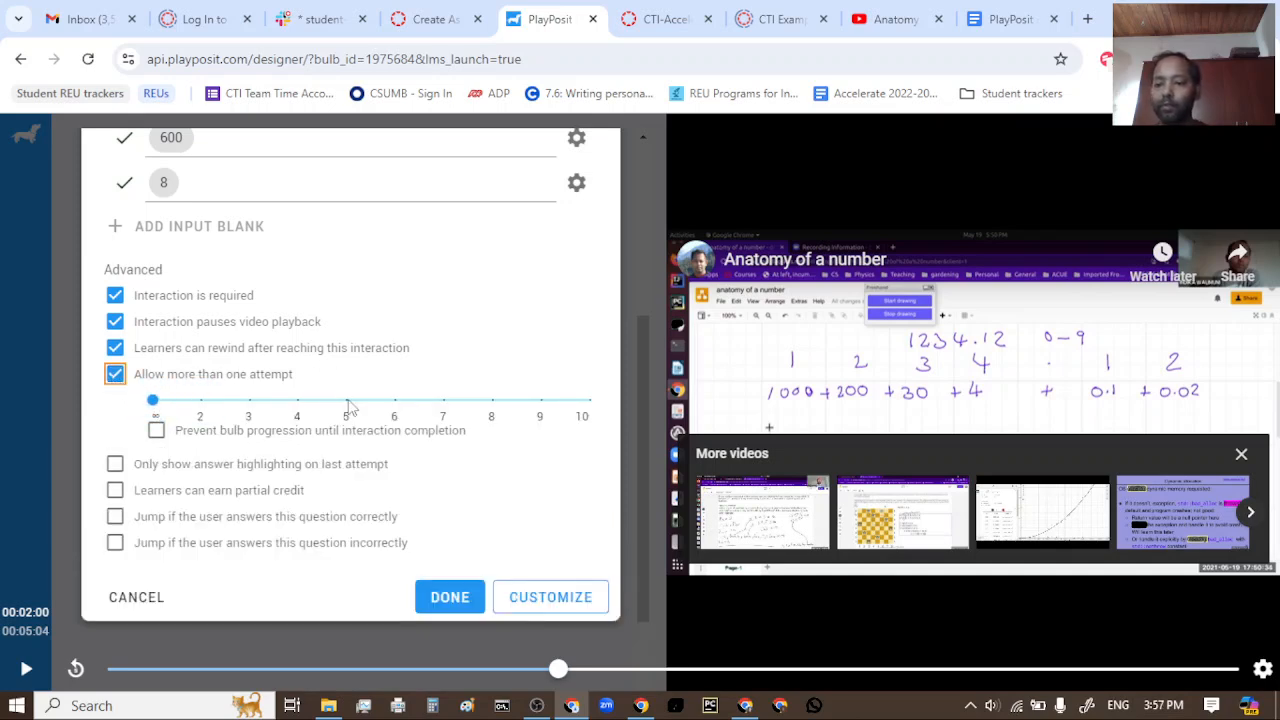
{"action": "left_click", "coordinate": [156, 430]}
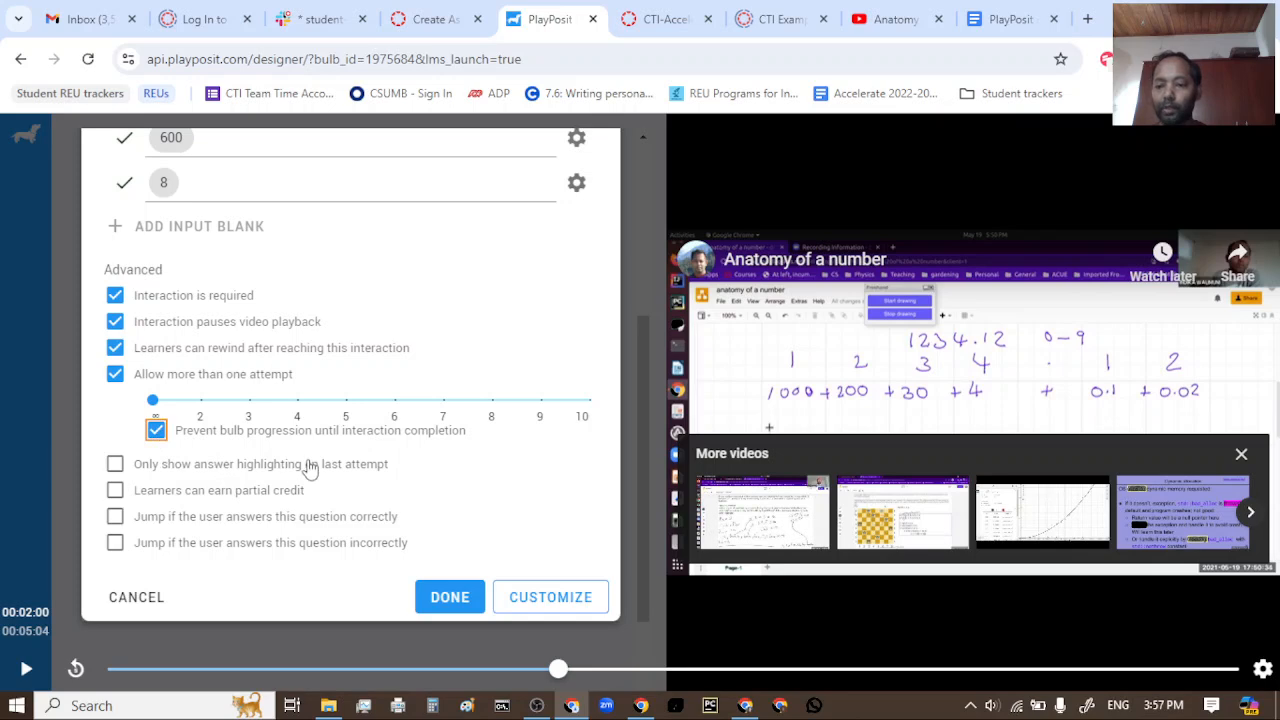
Step: Restrict answer highlighting to the last attempt and set it to never show
{"action": "left_click", "coordinate": [115, 464]}
{"action": "left_click", "coordinate": [156, 497]}
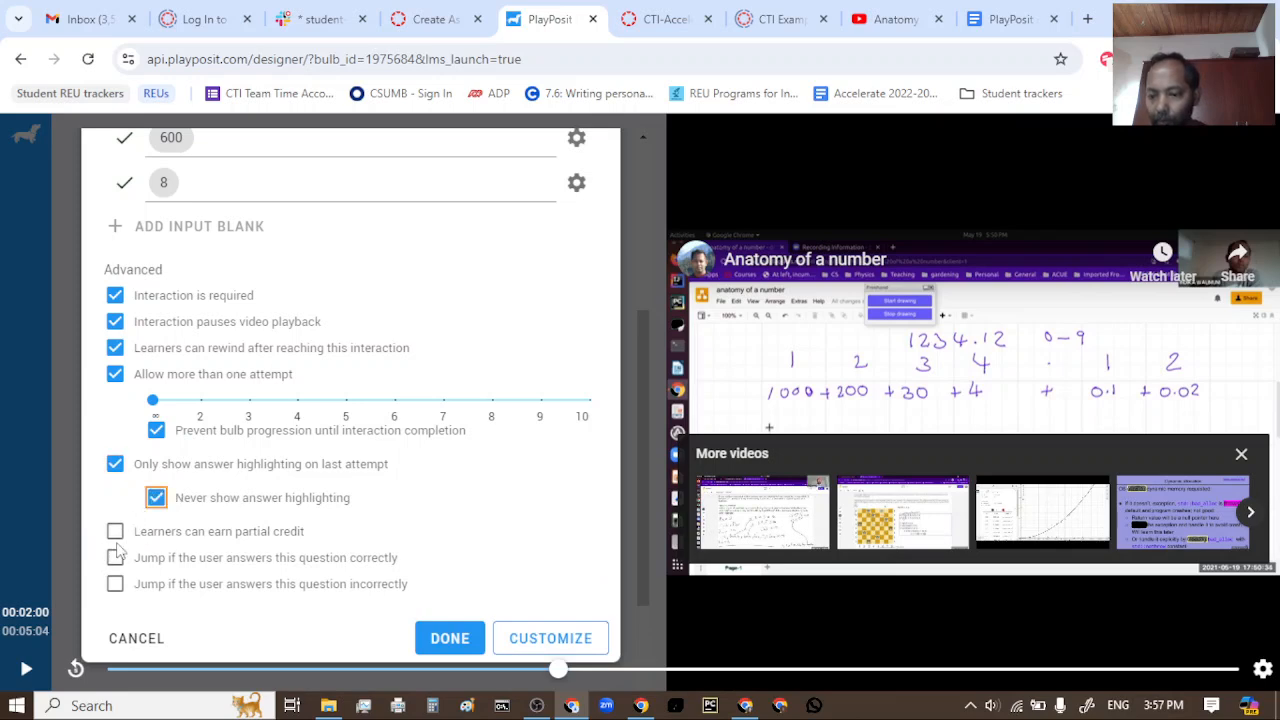
Step: Save the fill-in-the-blank question's settings and set its placement to the bottom of the video instead of the sidebar
{"action": "scroll", "coordinate": [122, 572], "scroll_direction": "down", "scroll_amount": 2}
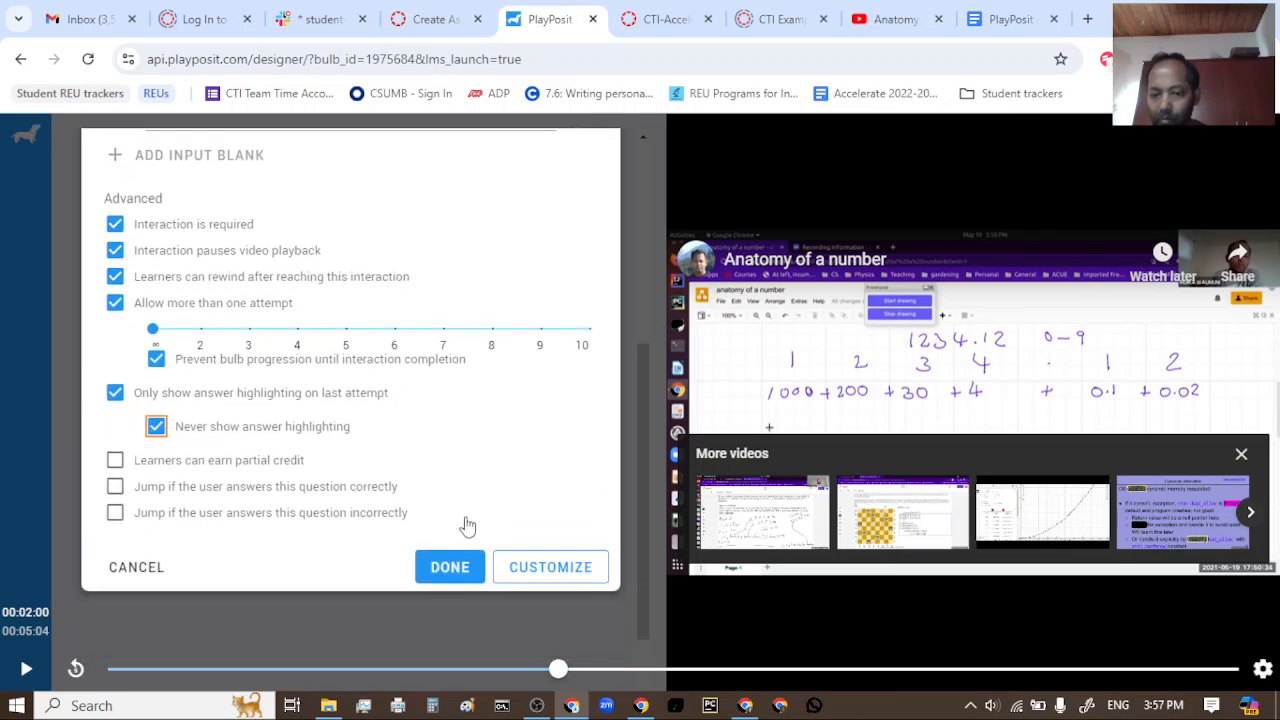
{"action": "left_click", "coordinate": [449, 569]}
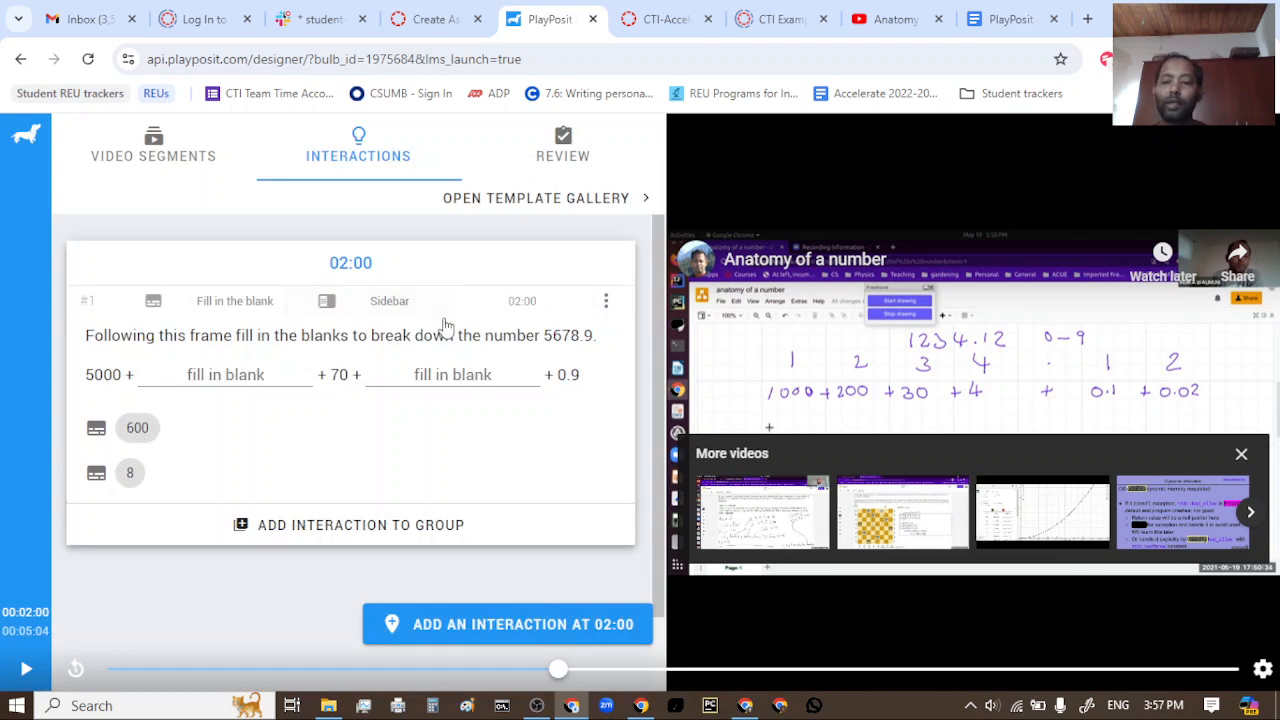
{"action": "left_click", "coordinate": [386, 413]}
{"action": "scroll", "coordinate": [390, 380], "scroll_direction": "up", "scroll_amount": 2}
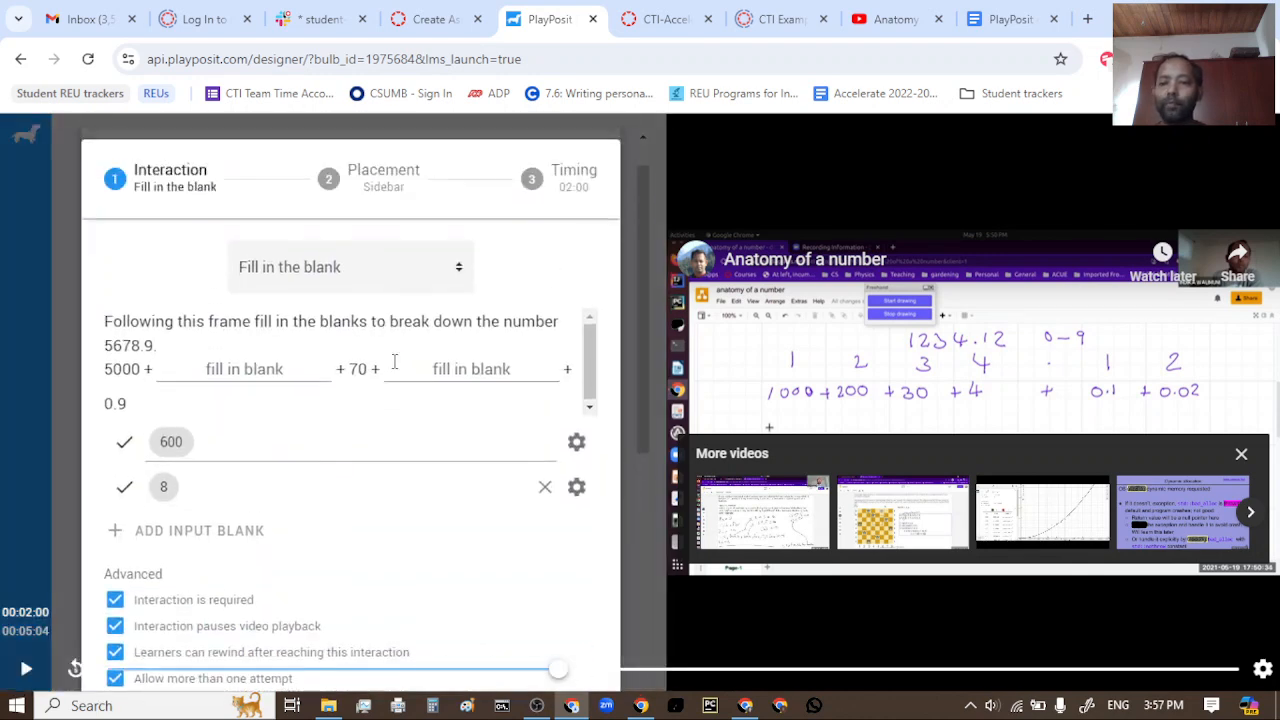
{"action": "left_click", "coordinate": [377, 232]}
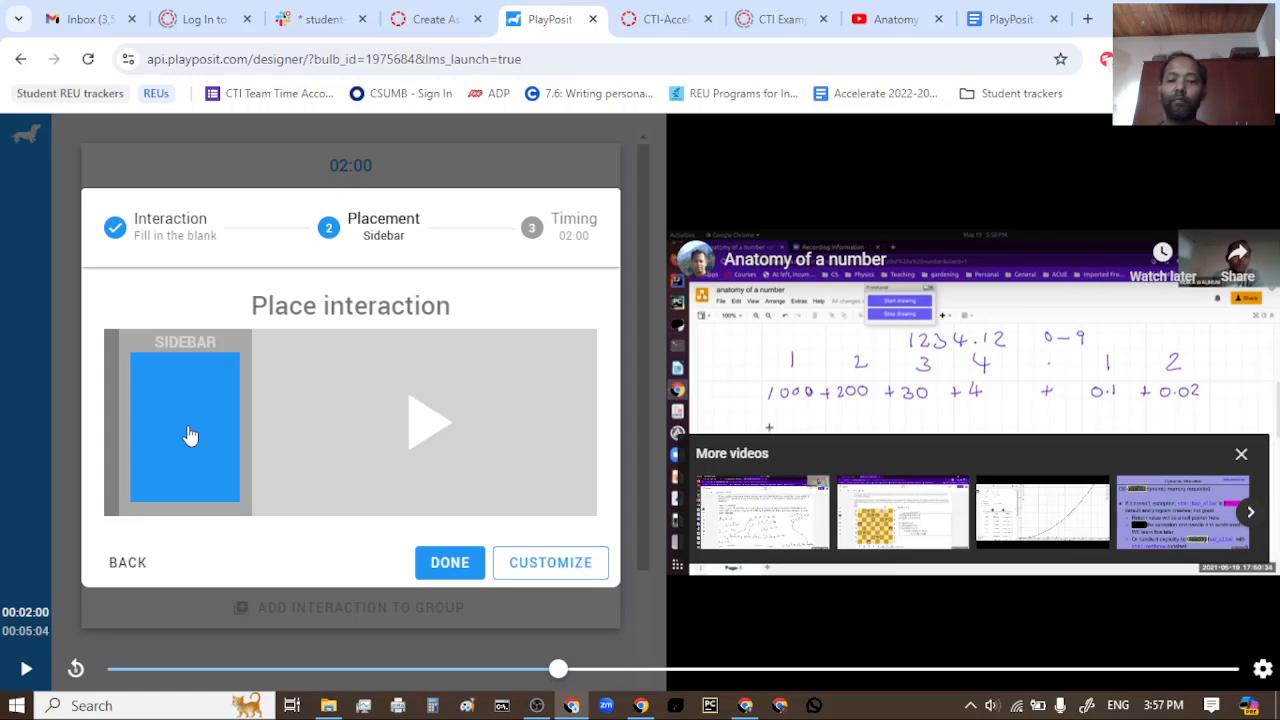
{"action": "left_click_drag", "start_coordinate": [190, 436], "coordinate": [406, 498]}
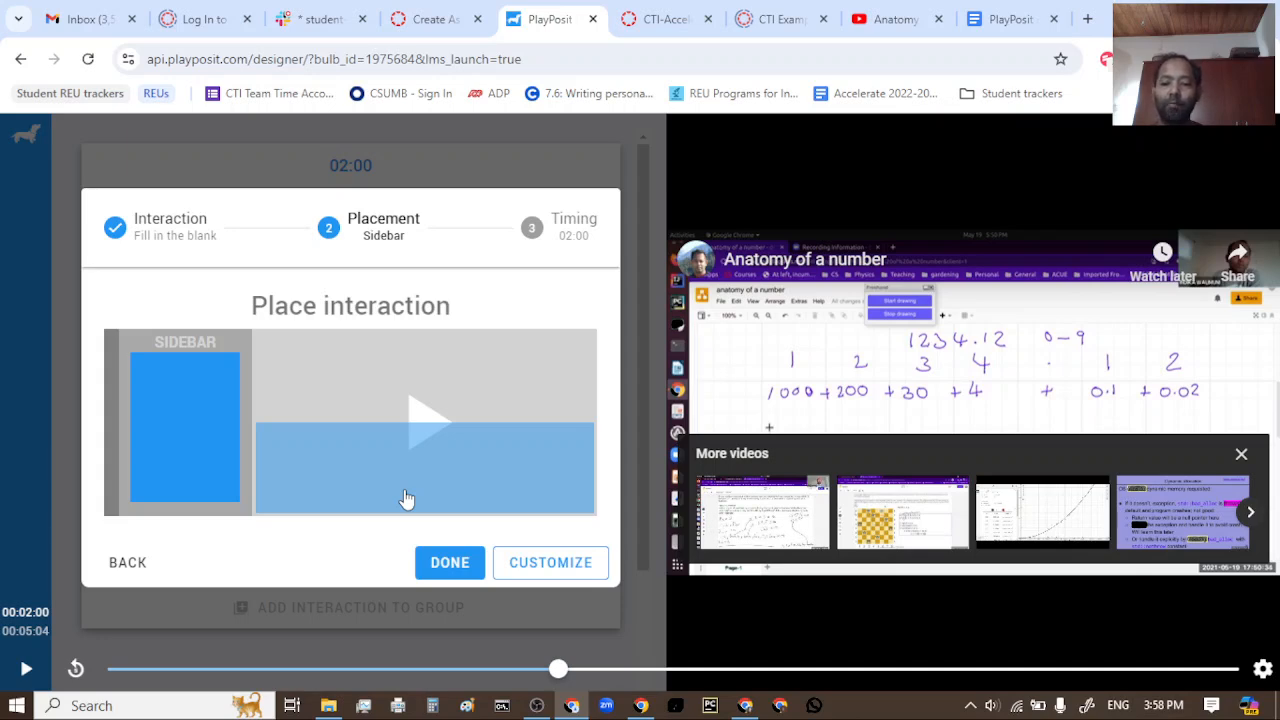
{"action": "left_click", "coordinate": [406, 498]}
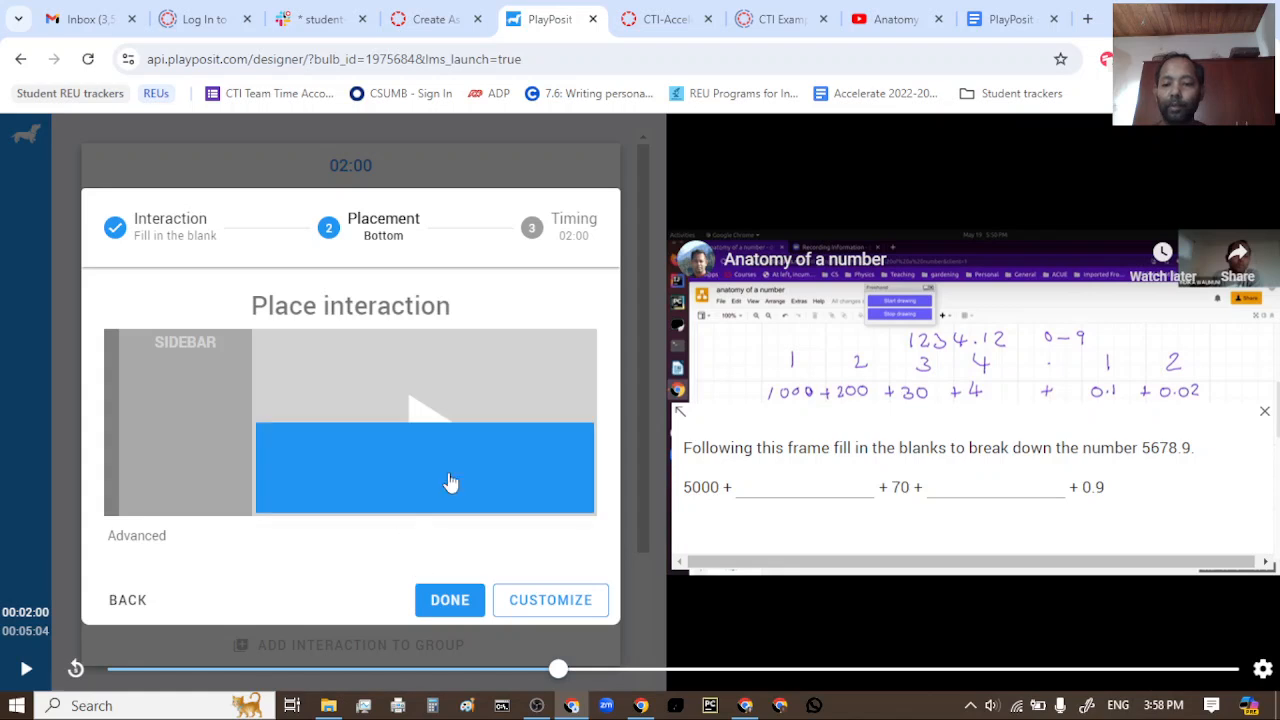
Step: Set the question's timing to 02:01 and finish editing the interaction
{"action": "left_click", "coordinate": [568, 236]}
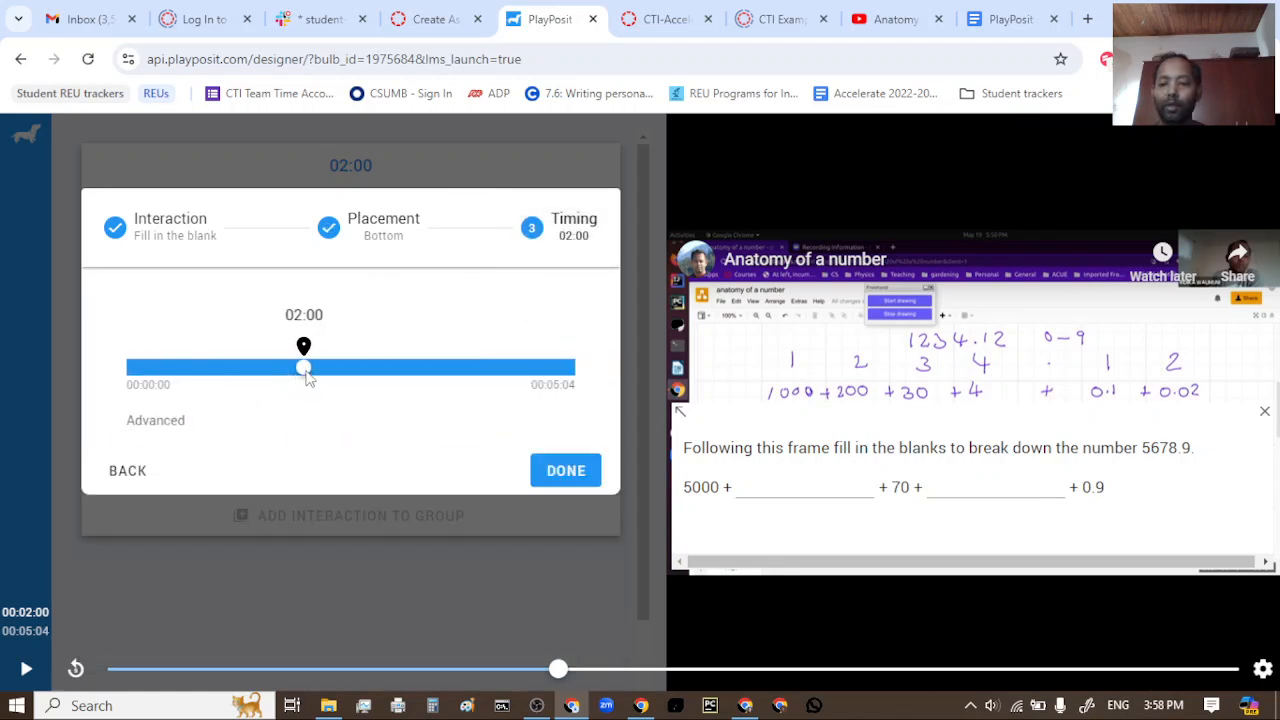
{"action": "left_click_drag", "start_coordinate": [307, 372], "coordinate": [305, 375]}
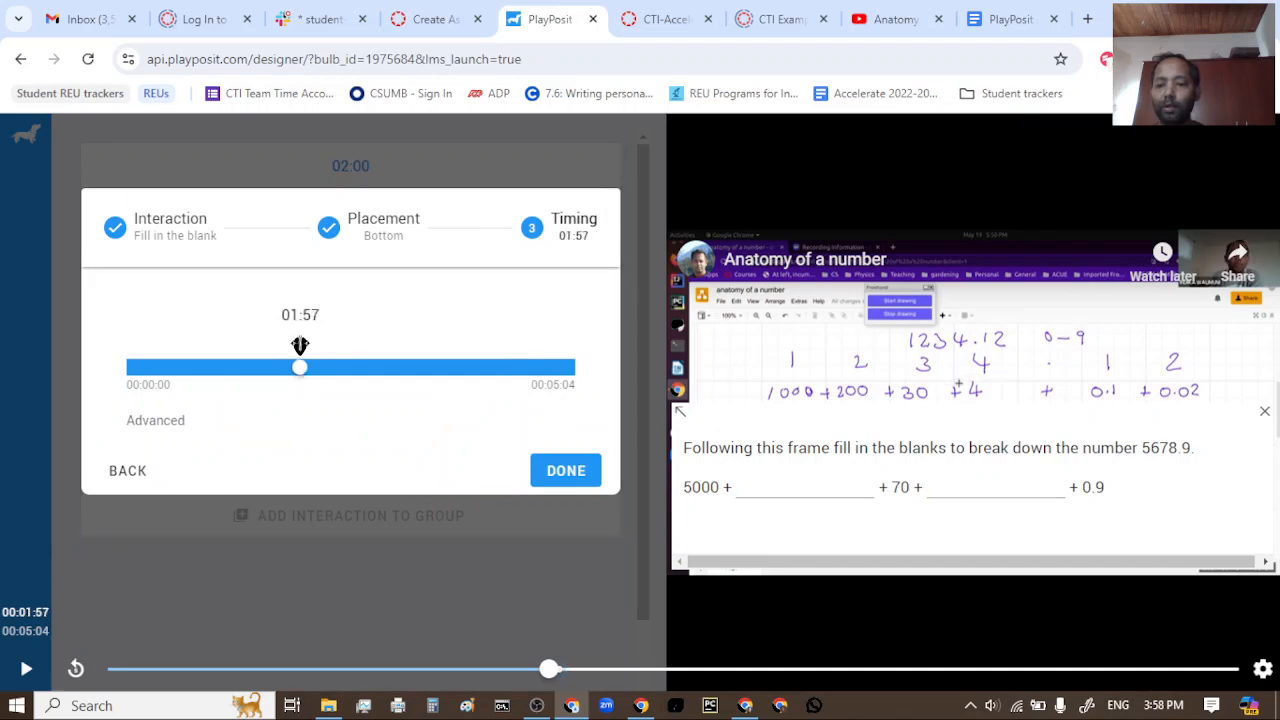
{"action": "left_click_drag", "start_coordinate": [300, 346], "coordinate": [304, 346]}
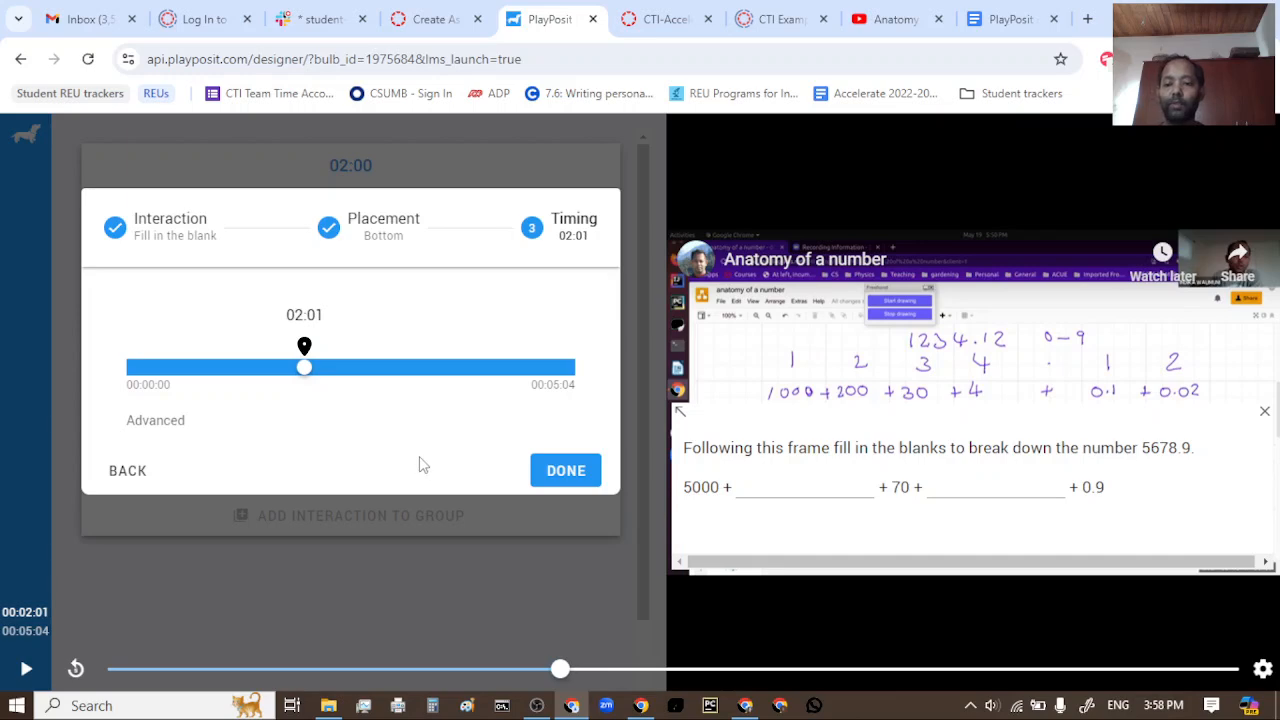
{"action": "left_click", "coordinate": [563, 470]}
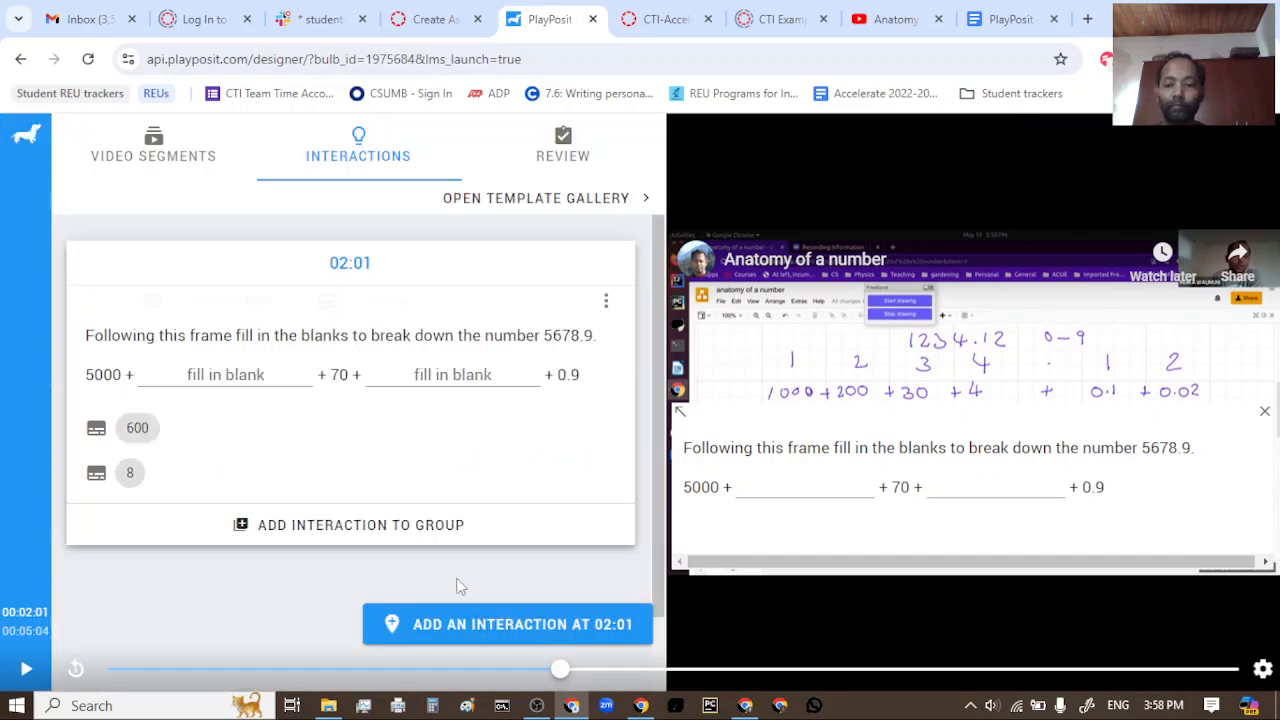
Step: Look at the interaction template gallery and return to the bulb's interaction list
{"action": "scroll", "coordinate": [486, 486], "scroll_direction": "down", "scroll_amount": 1}
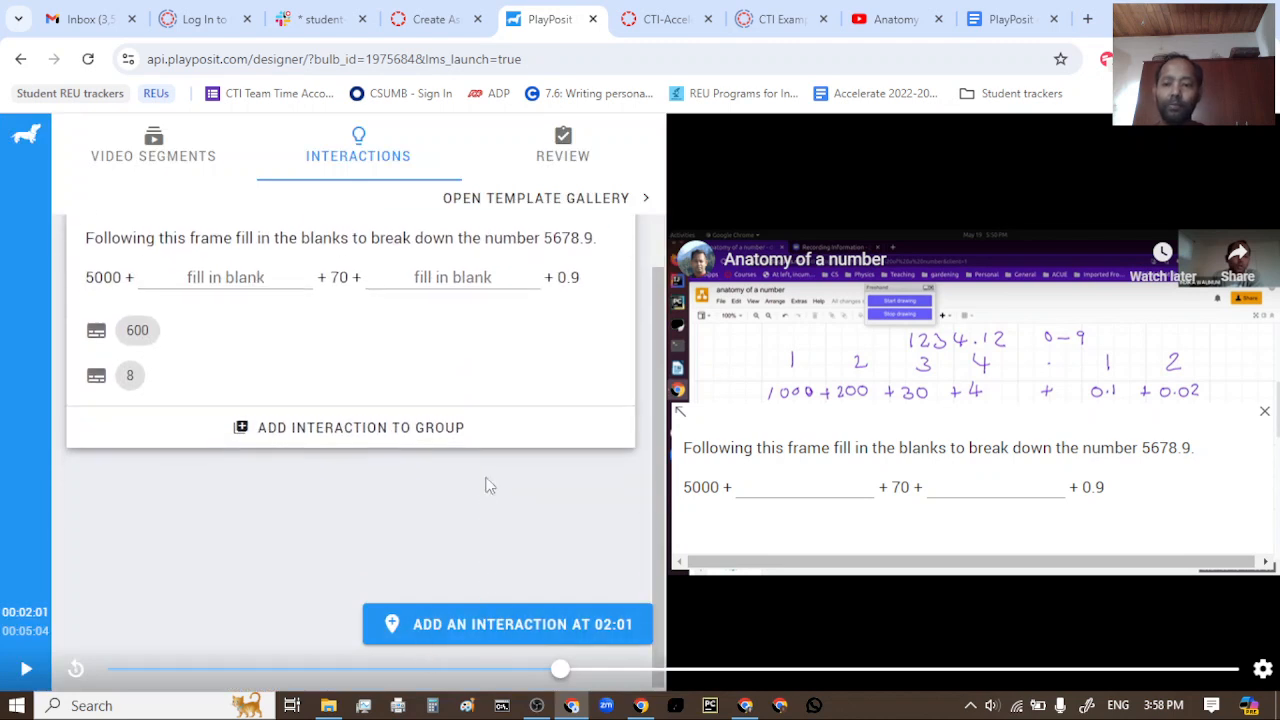
{"action": "scroll", "coordinate": [474, 477], "scroll_direction": "up", "scroll_amount": 1}
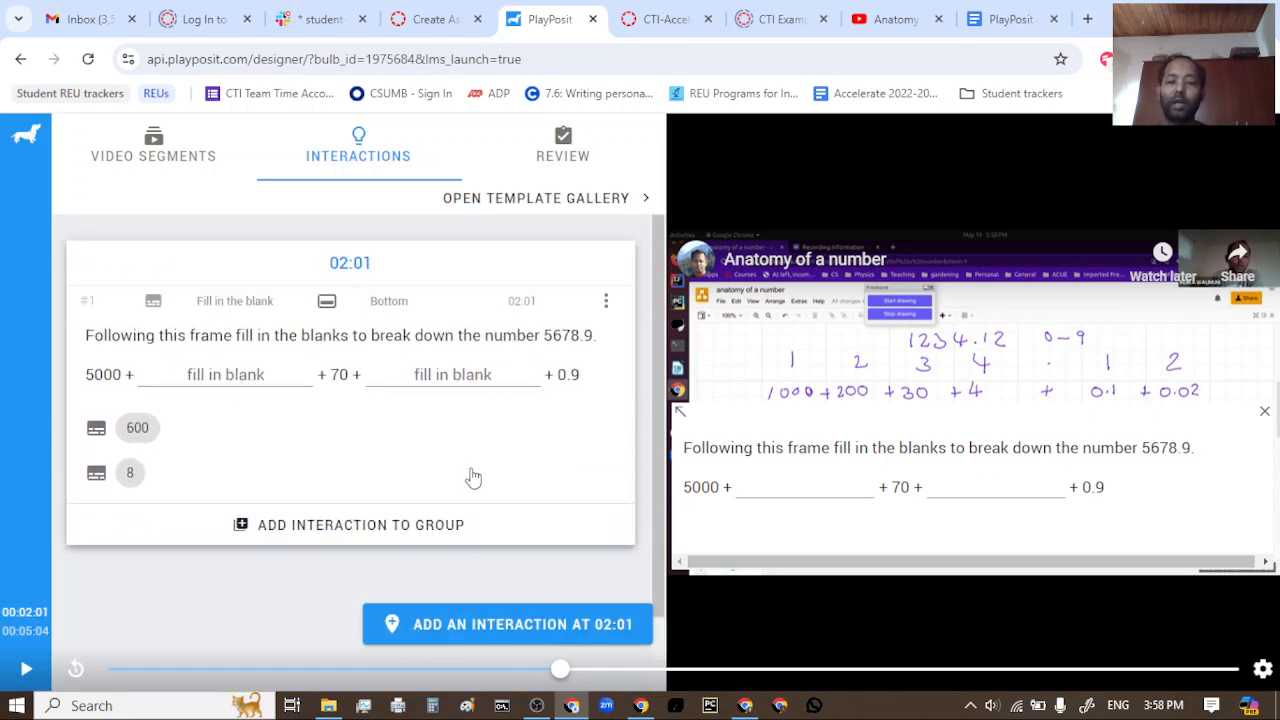
{"action": "left_click", "coordinate": [551, 198]}
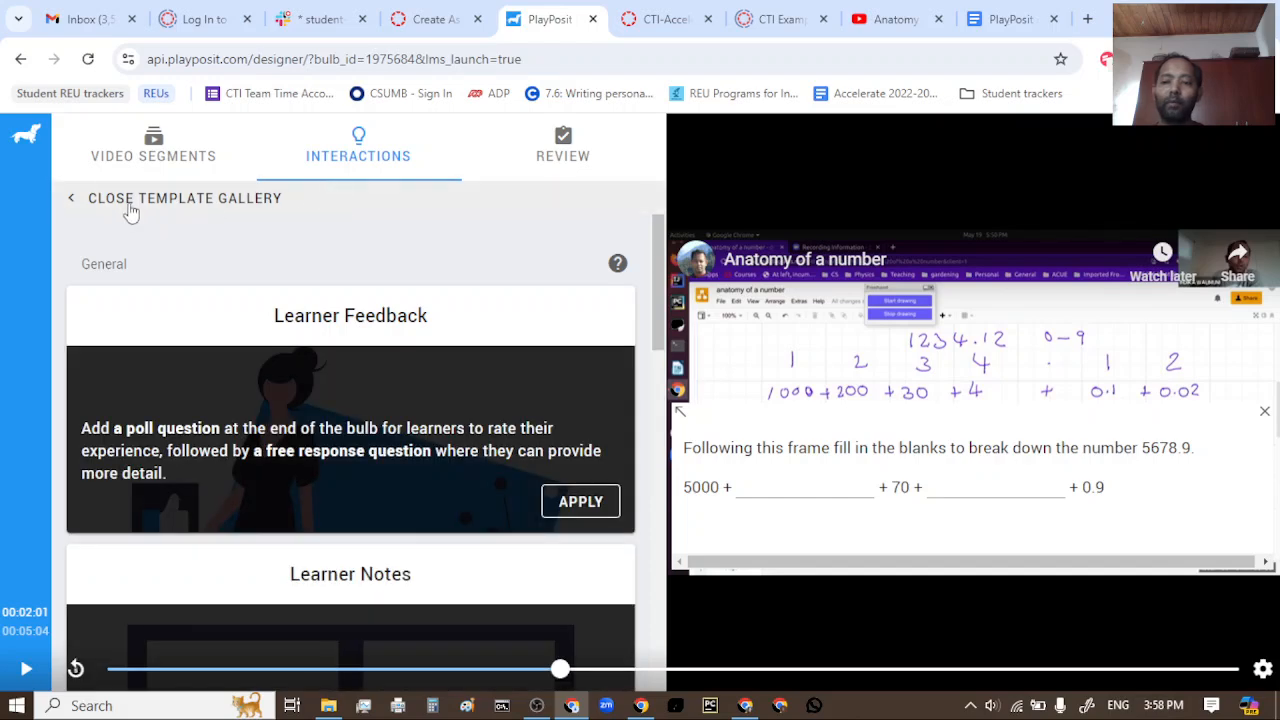
{"action": "left_click", "coordinate": [86, 202]}
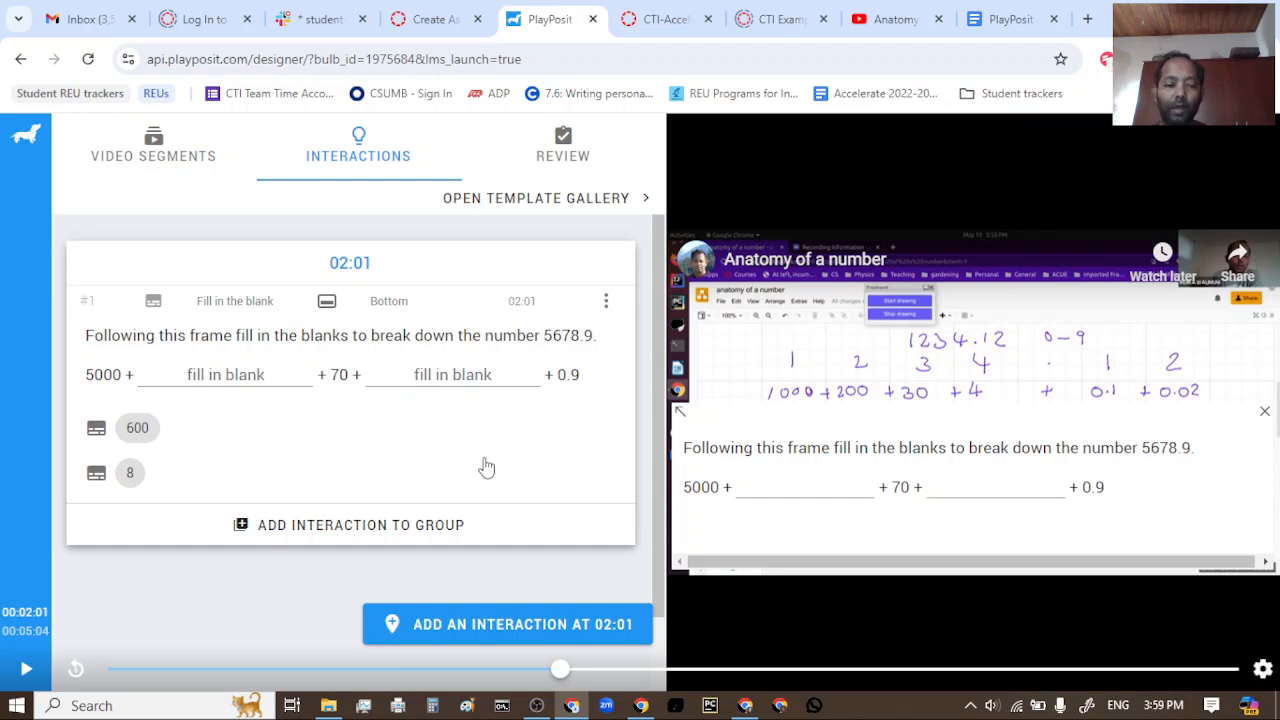
{"action": "scroll", "coordinate": [470, 455], "scroll_direction": "down", "scroll_amount": 2}
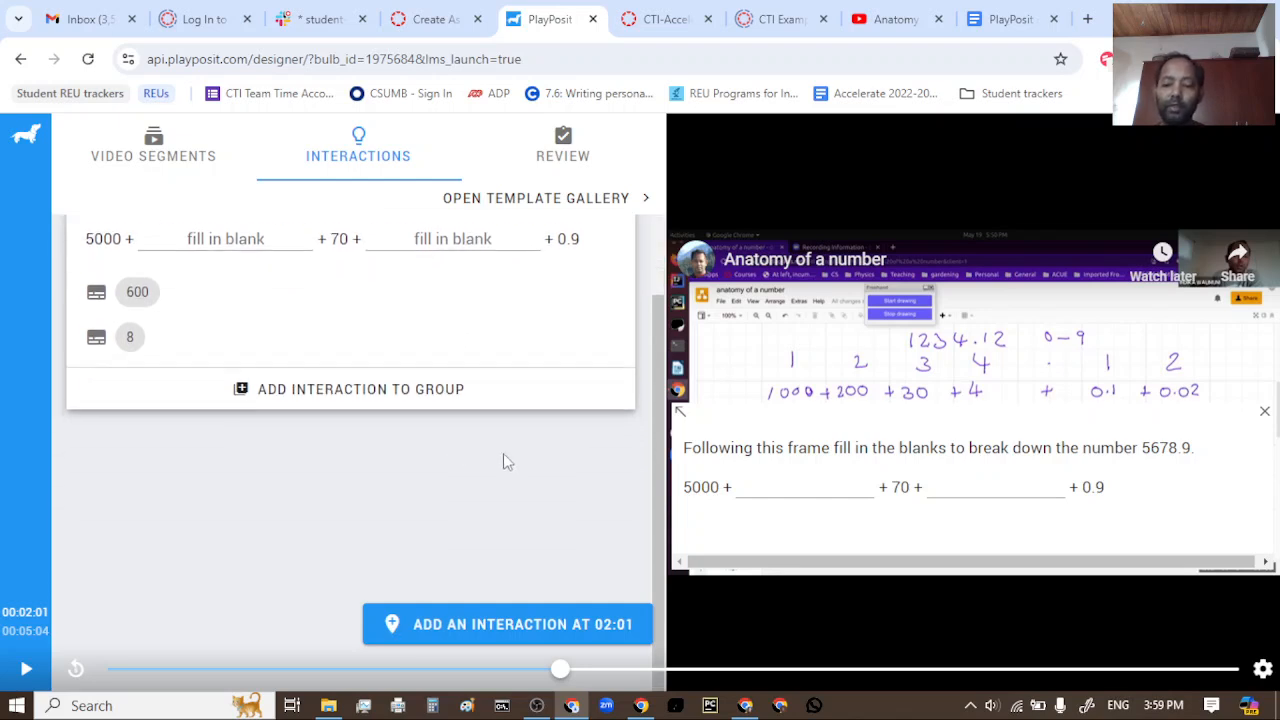
{"action": "scroll", "coordinate": [503, 453], "scroll_direction": "up", "scroll_amount": 2}
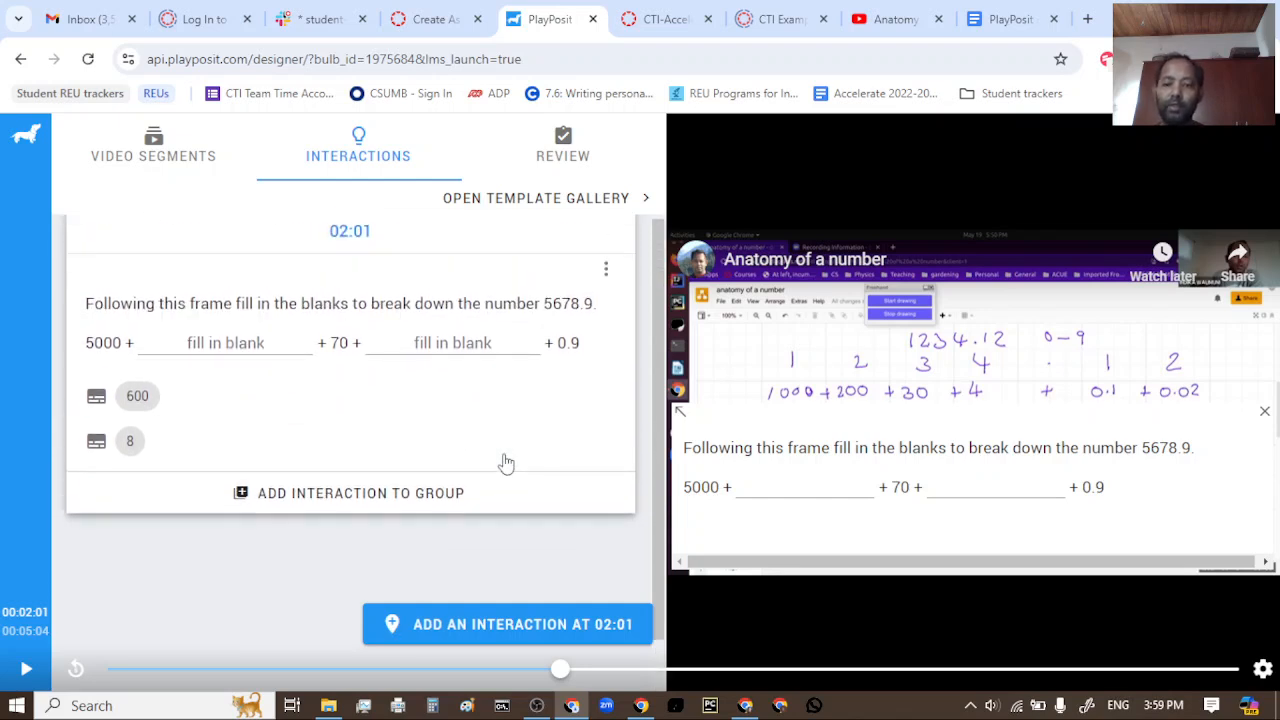
Step: Open the bulb's review settings and examine the title, learning objective and tag fields
{"action": "left_click", "coordinate": [573, 160]}
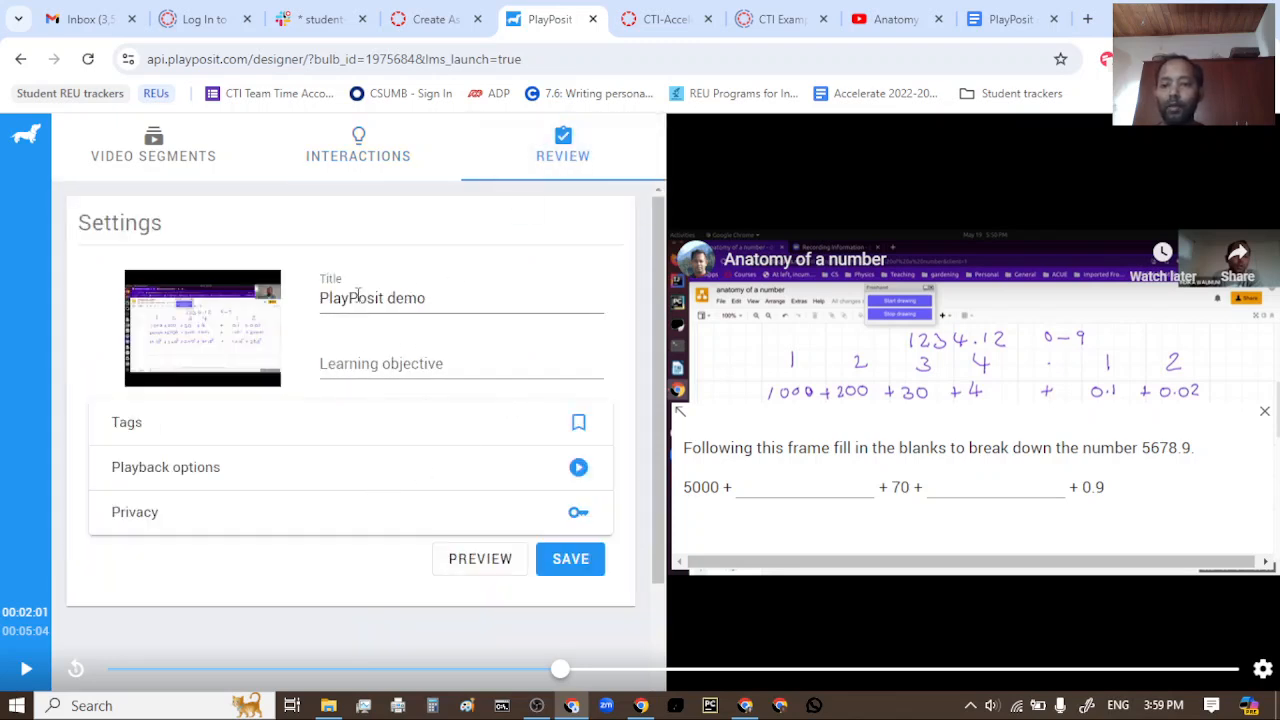
{"action": "left_click", "coordinate": [388, 368]}
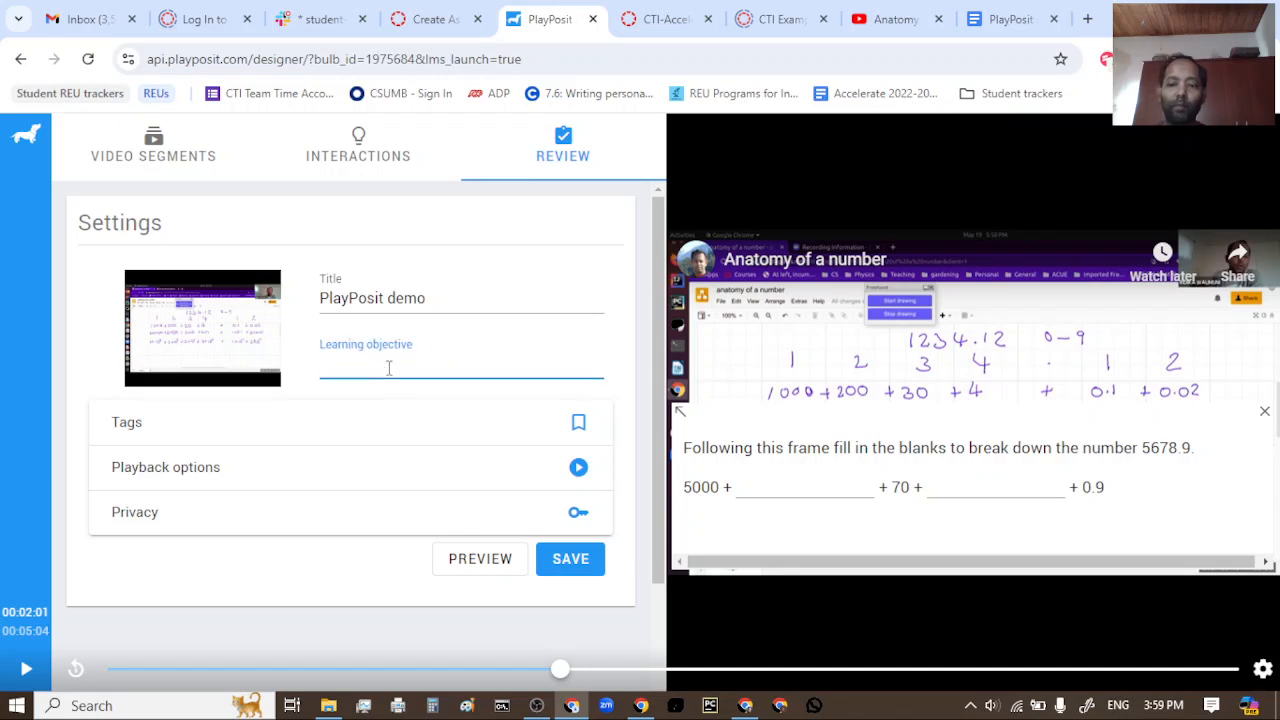
{"action": "left_click", "coordinate": [254, 434]}
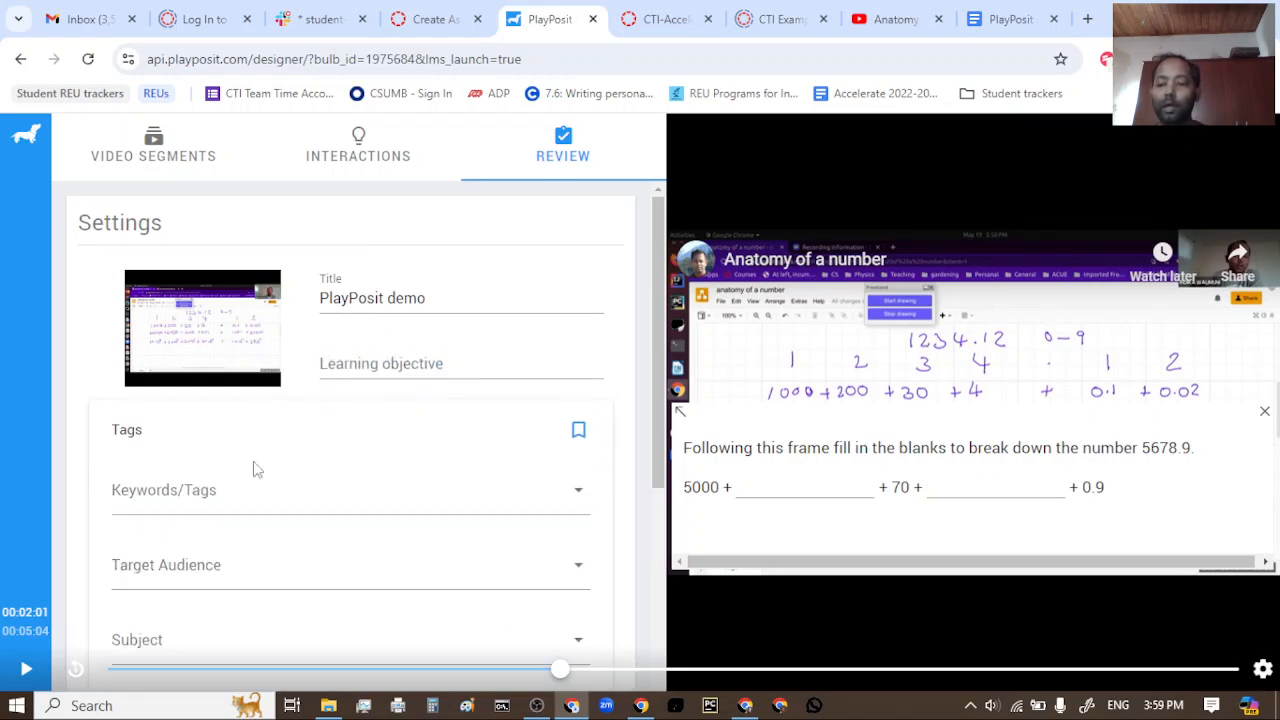
{"action": "scroll", "coordinate": [254, 470], "scroll_direction": "down", "scroll_amount": 3}
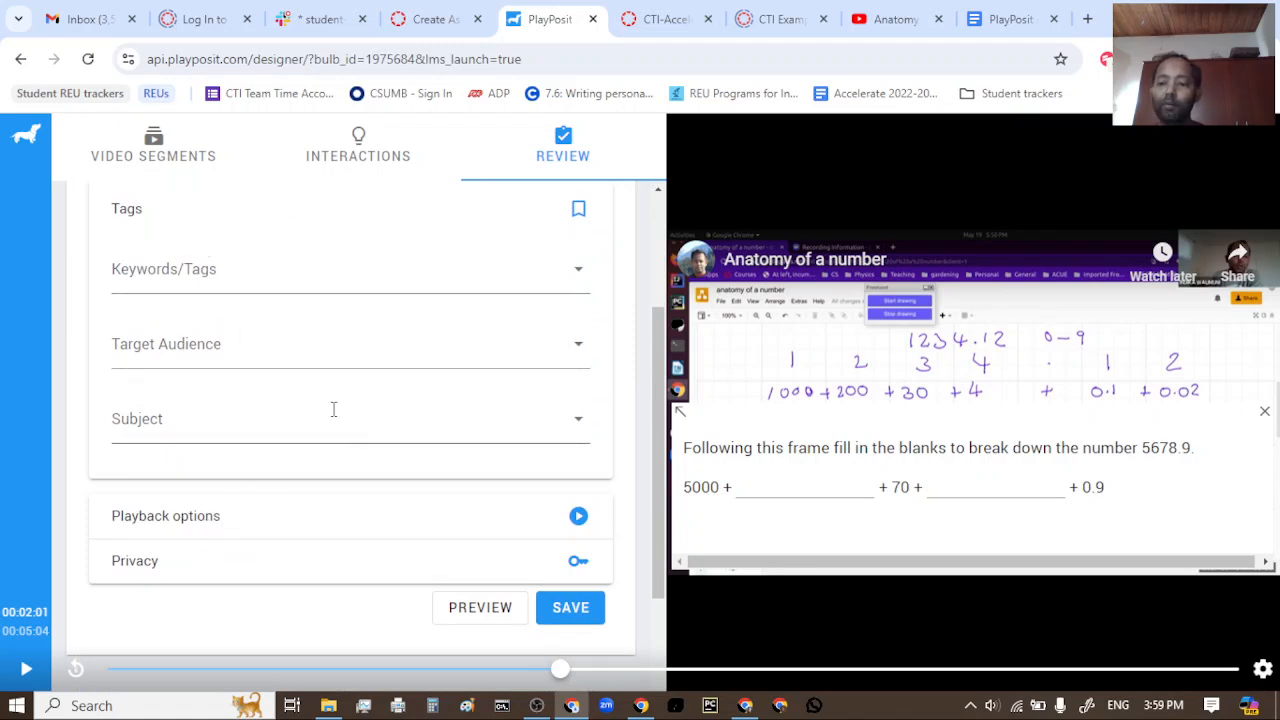
{"action": "scroll", "coordinate": [330, 415], "scroll_direction": "down", "scroll_amount": 2}
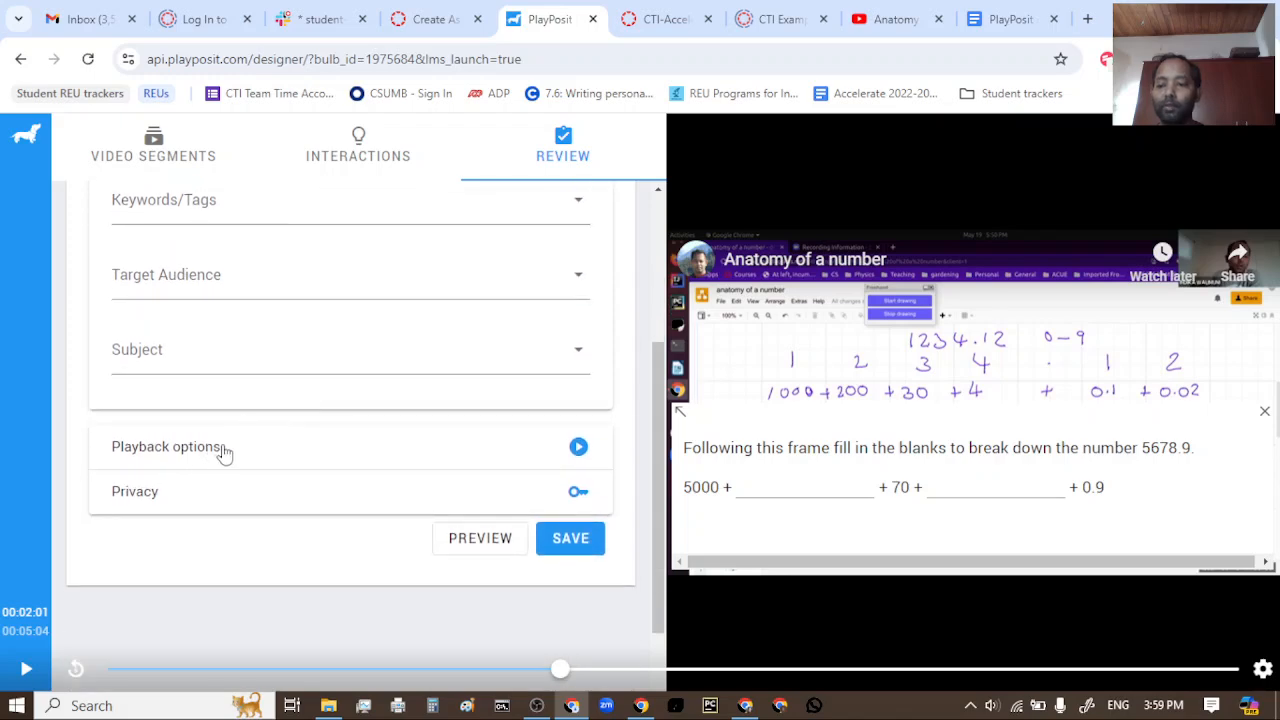
Step: In the playback options, allow learners to rewind after an interaction appears and to retake the bulb upon completion
{"action": "left_click", "coordinate": [222, 450]}
{"action": "scroll", "coordinate": [297, 368], "scroll_direction": "up", "scroll_amount": 1}
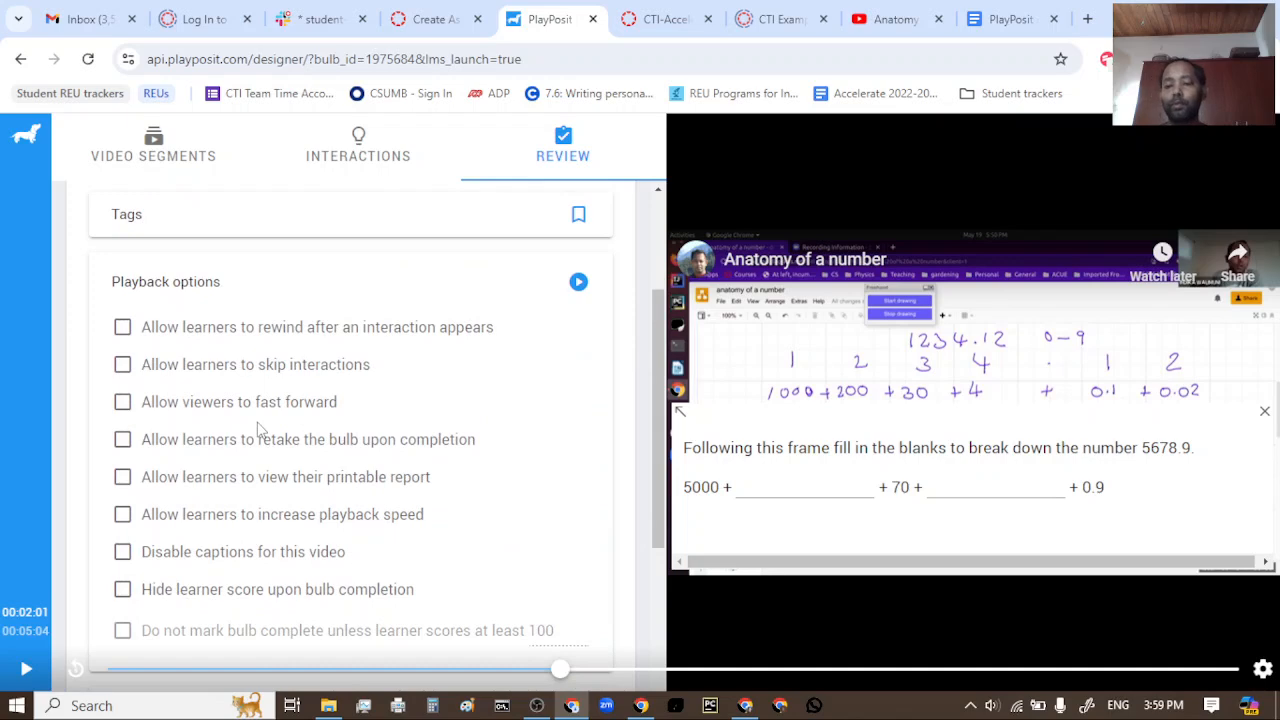
{"action": "left_click", "coordinate": [123, 328]}
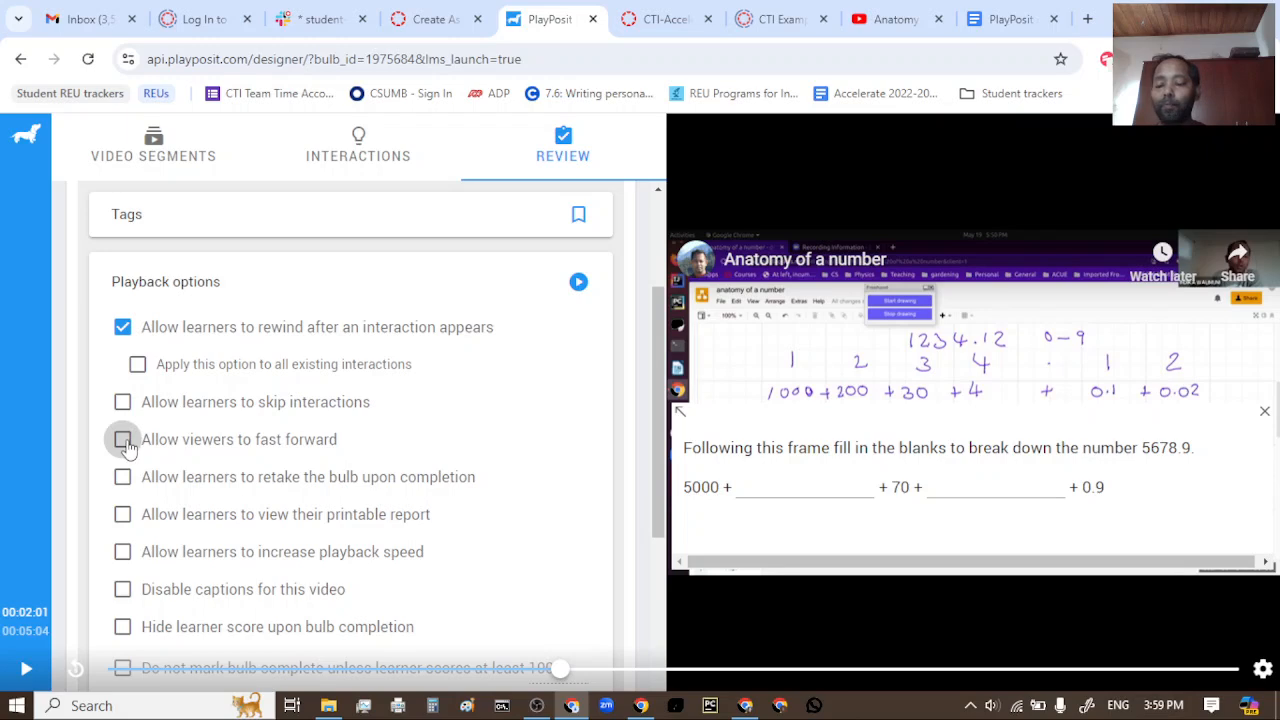
{"action": "scroll", "coordinate": [125, 440], "scroll_direction": "down", "scroll_amount": 1}
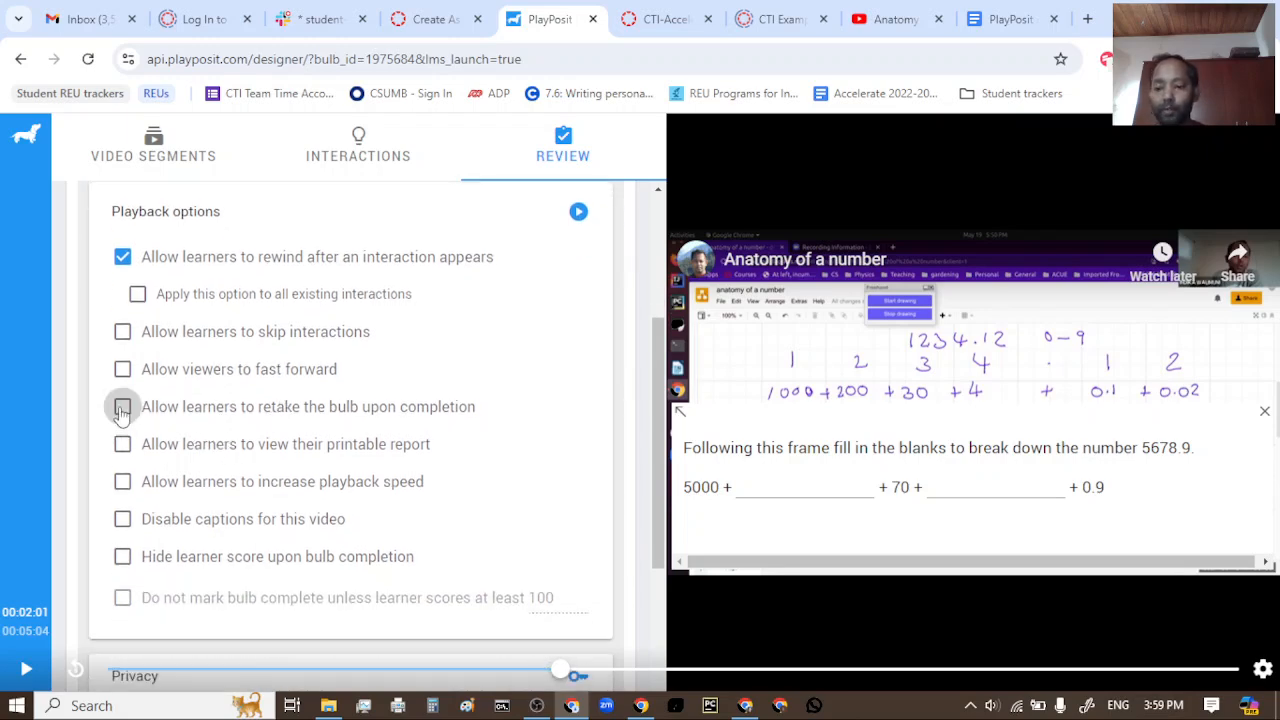
{"action": "left_click", "coordinate": [122, 406]}
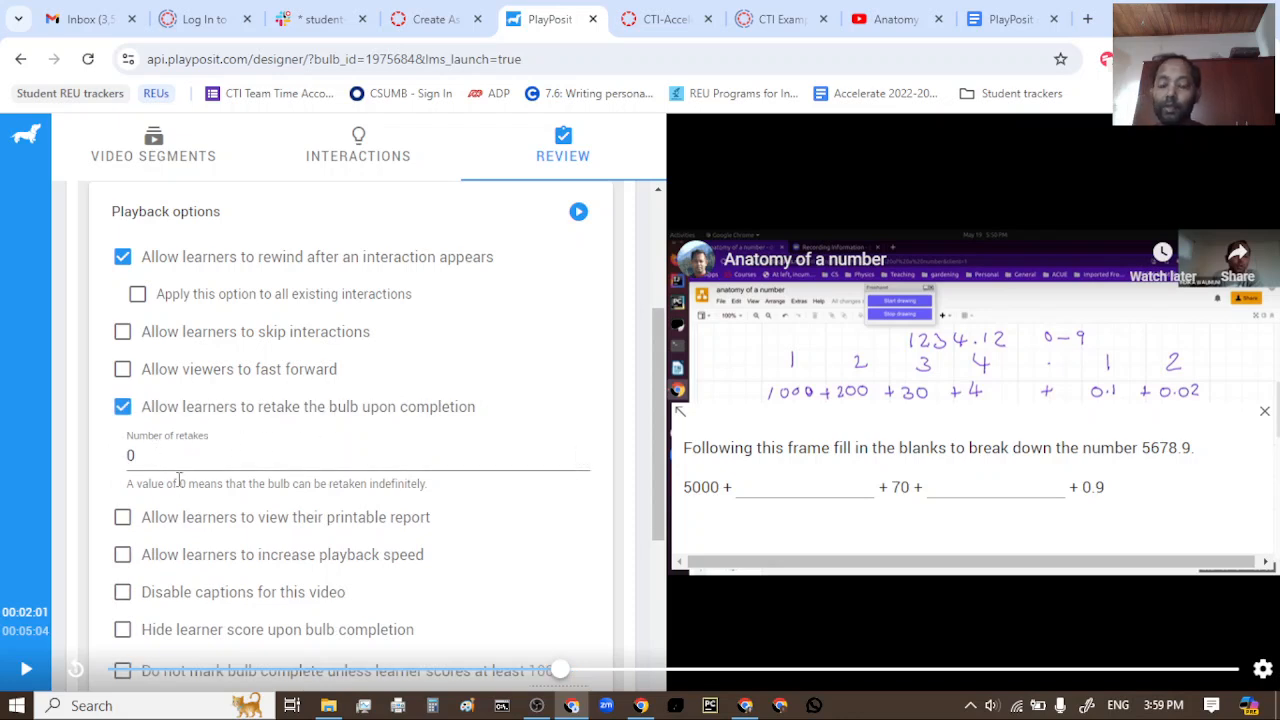
Step: Allow learners to increase the playback speed, leaving the printable report option off
{"action": "scroll", "coordinate": [310, 505], "scroll_direction": "down", "scroll_amount": 1}
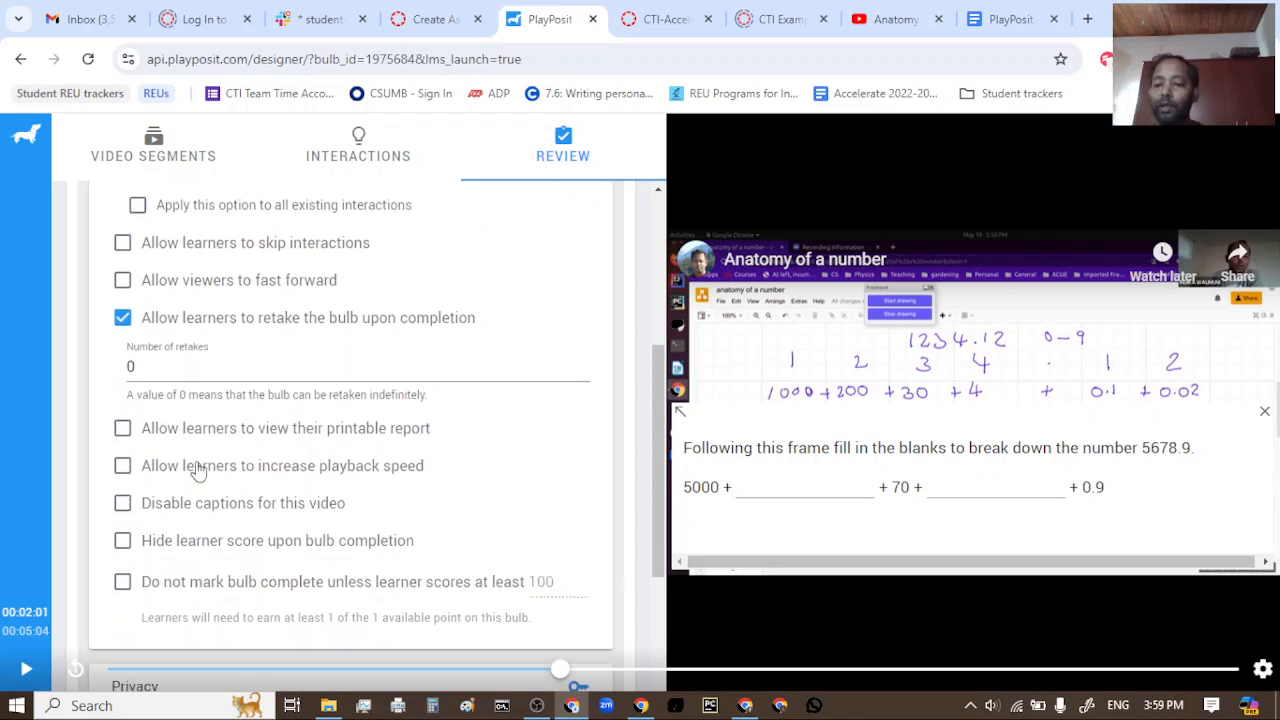
{"action": "left_click", "coordinate": [123, 430]}
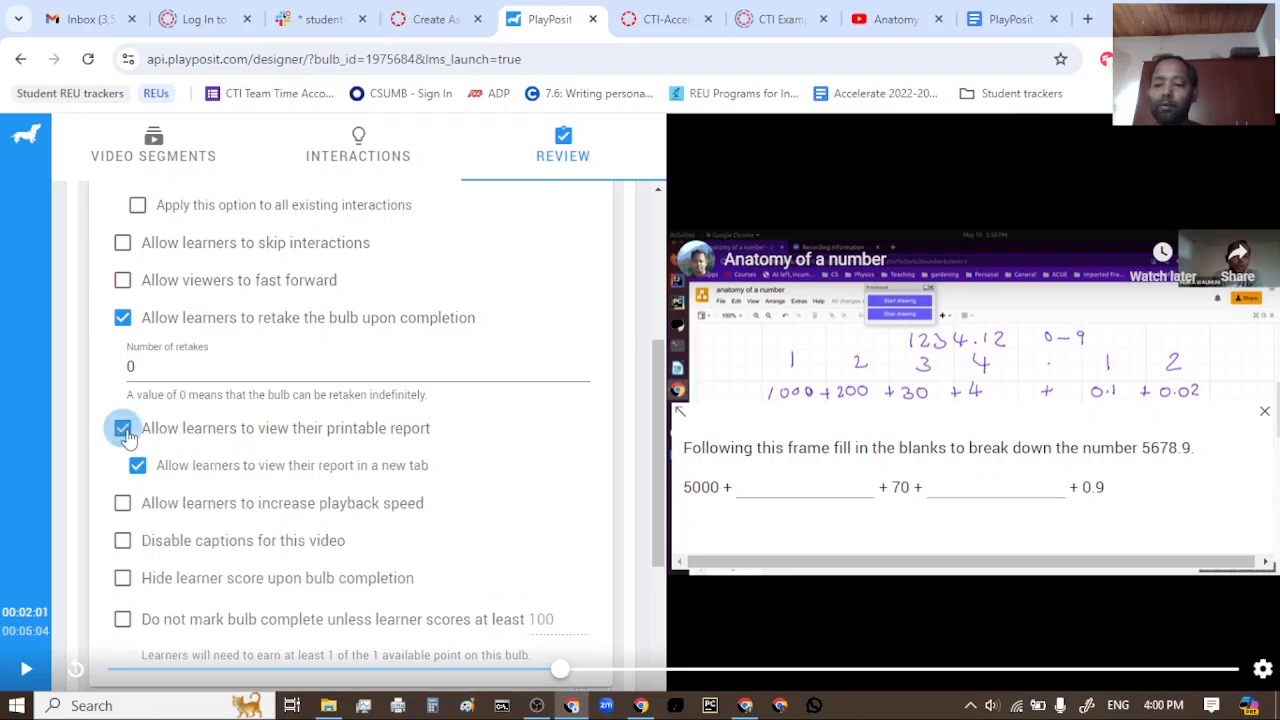
{"action": "left_click", "coordinate": [123, 430]}
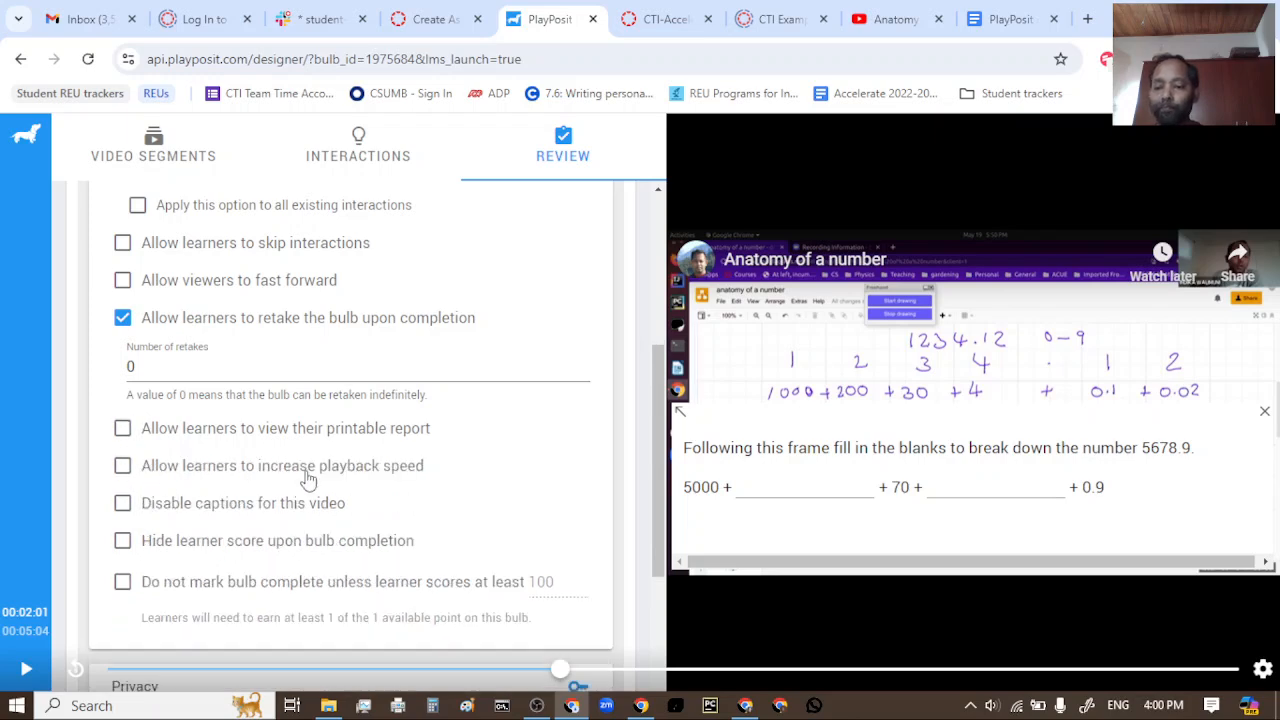
{"action": "left_click", "coordinate": [121, 468]}
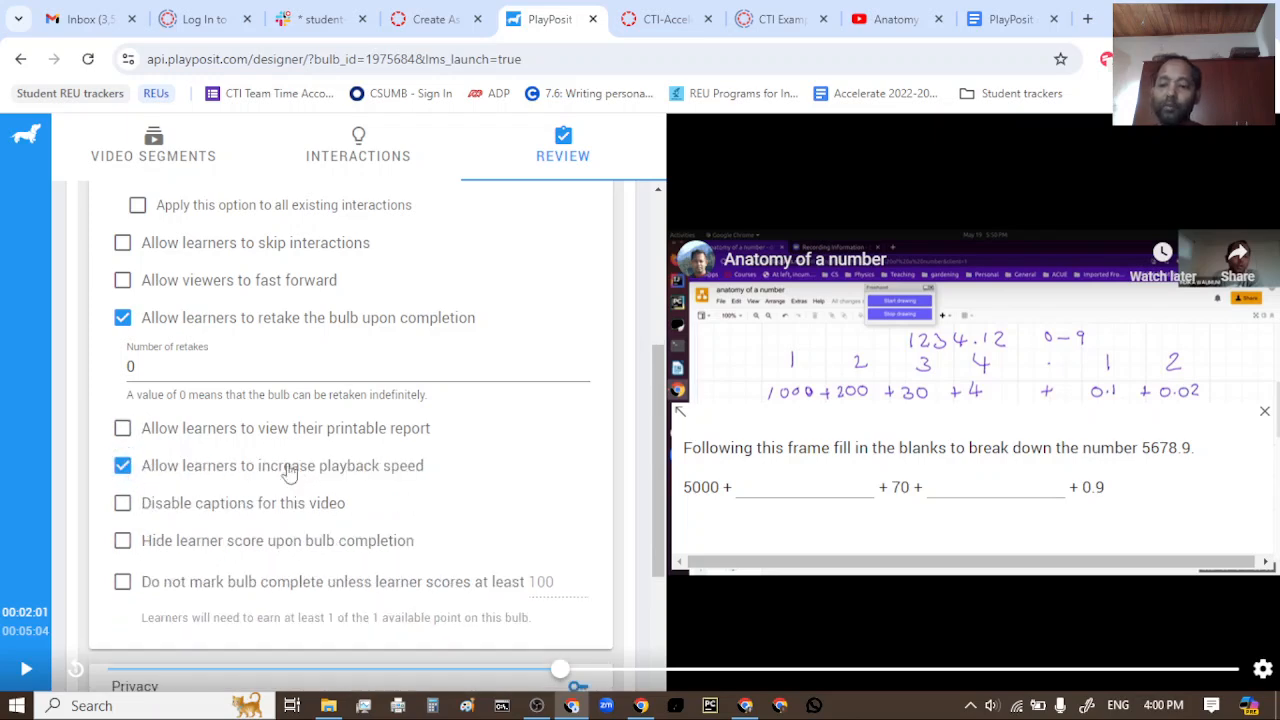
Step: Check the bulb's privacy options, then save the changed settings and the bulb
{"action": "scroll", "coordinate": [478, 512], "scroll_direction": "down", "scroll_amount": 1}
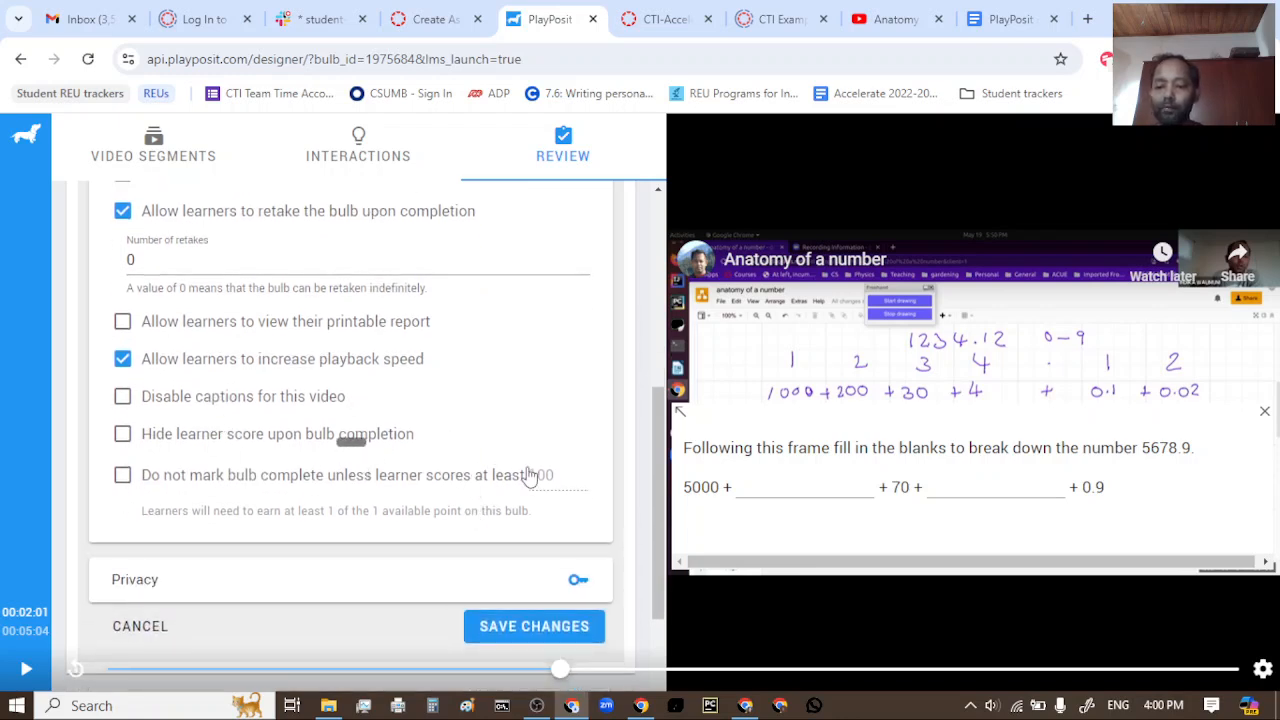
{"action": "scroll", "coordinate": [458, 496], "scroll_direction": "down", "scroll_amount": 1}
{"action": "left_click", "coordinate": [239, 492]}
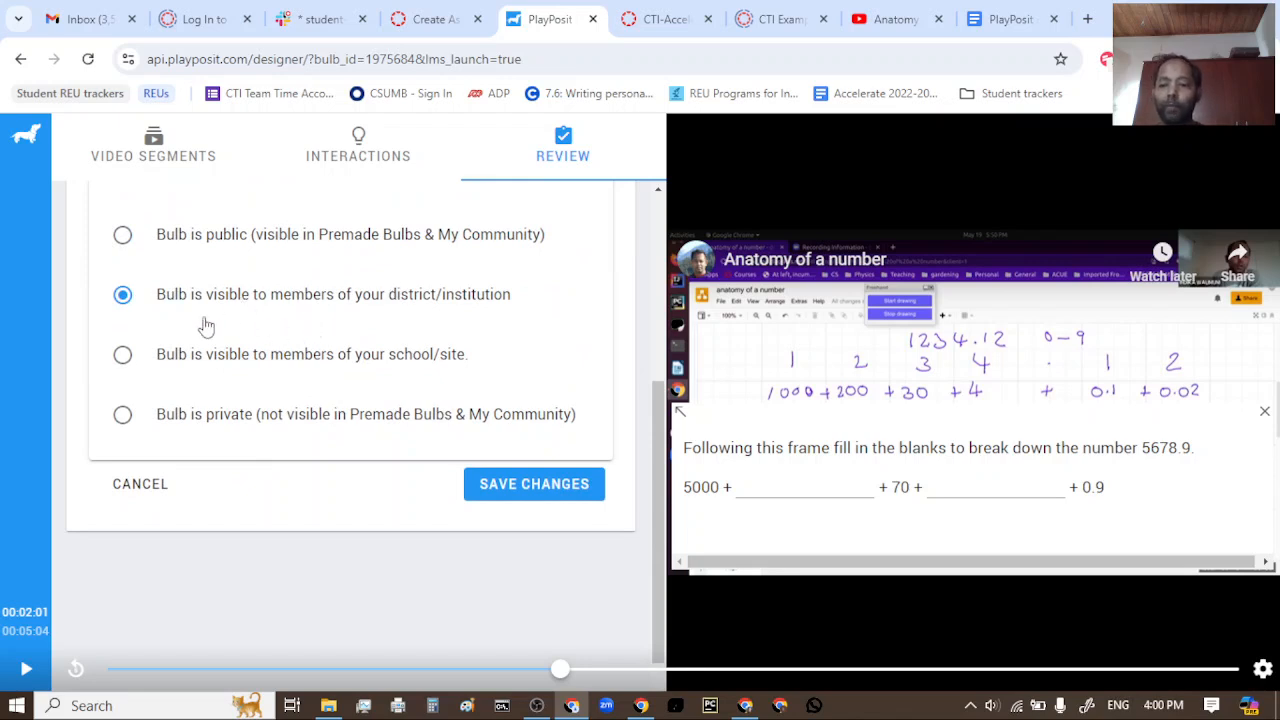
{"action": "left_click", "coordinate": [543, 500]}
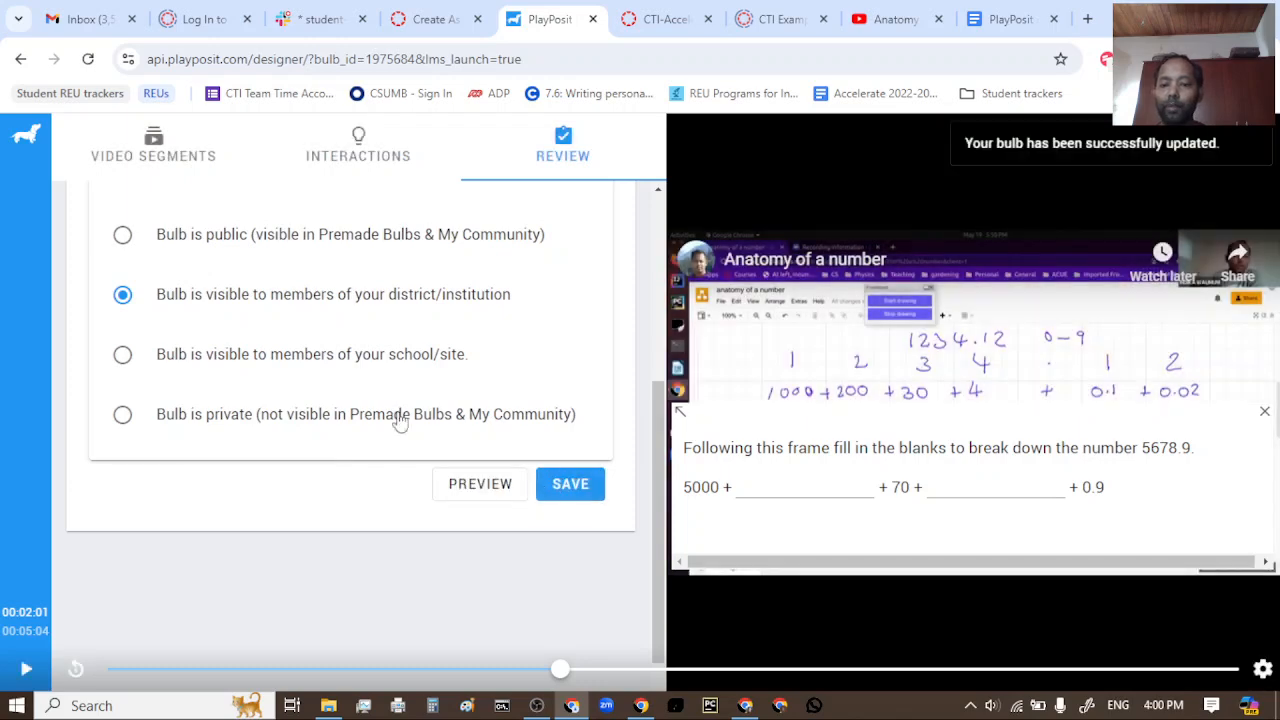
{"action": "left_click", "coordinate": [573, 494]}
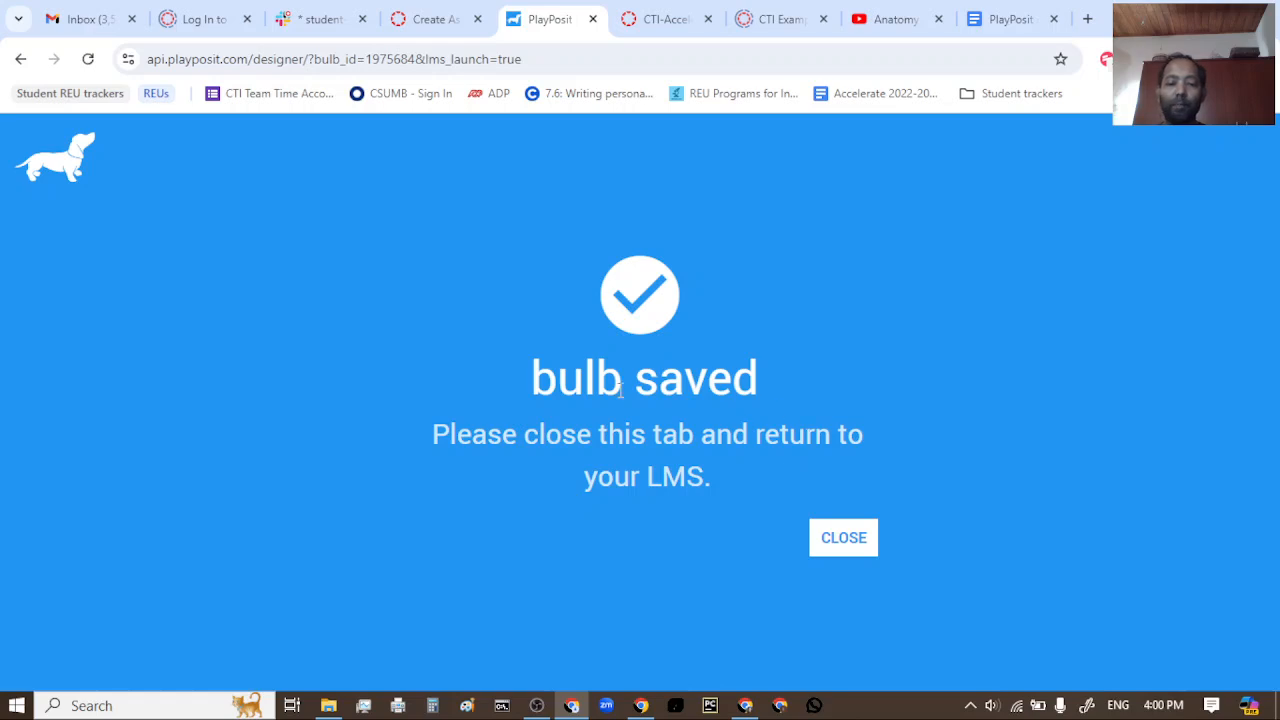
Step: Close the bulb designer and return to the Canvas assignment's external tool window listing the bulbs
{"action": "left_click", "coordinate": [848, 546]}
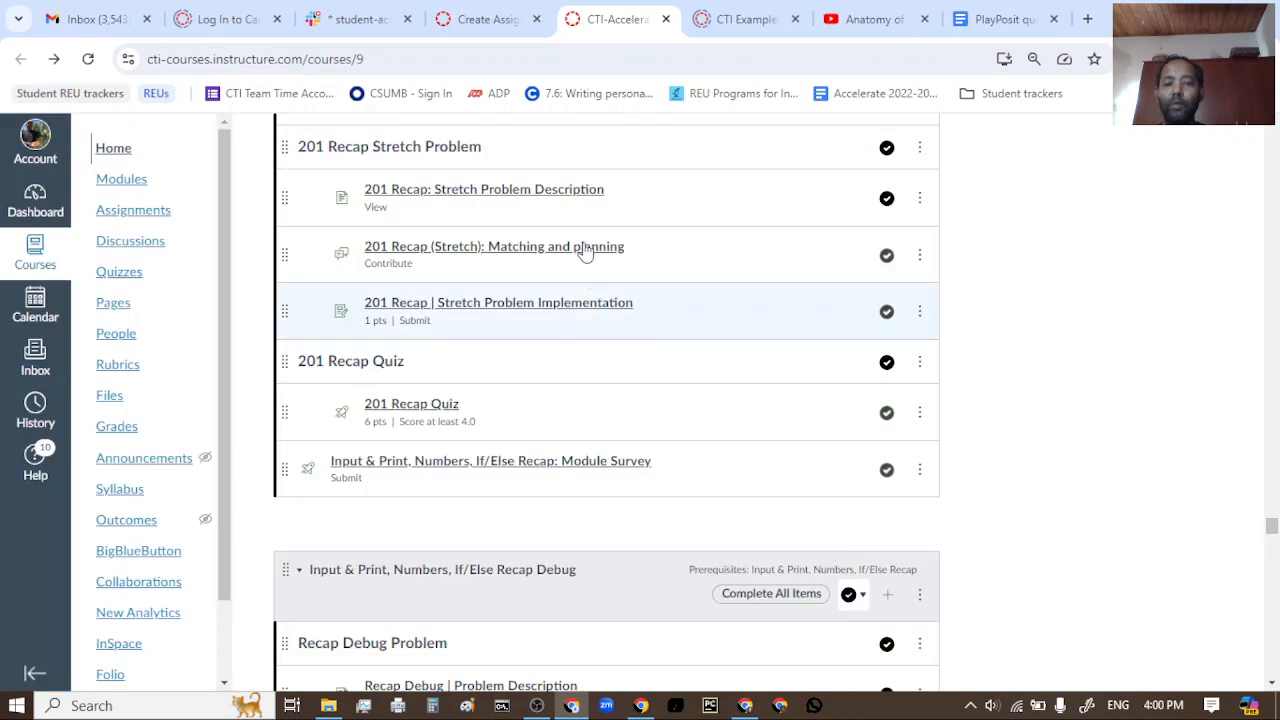
{"action": "left_click", "coordinate": [480, 24]}
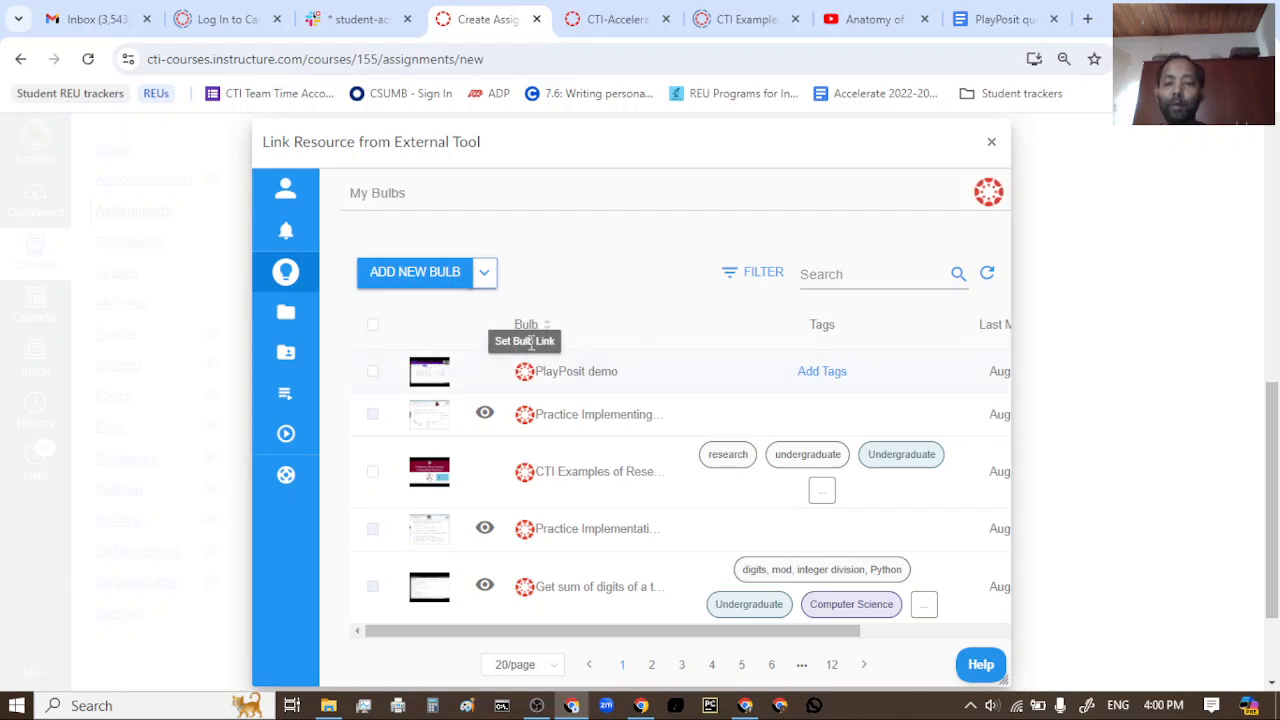
Step: Link the "PlayPosit demo" bulb with the Self Paced learner experience and confirm PlayPosit as the assignment's external tool
{"action": "left_click", "coordinate": [525, 372]}
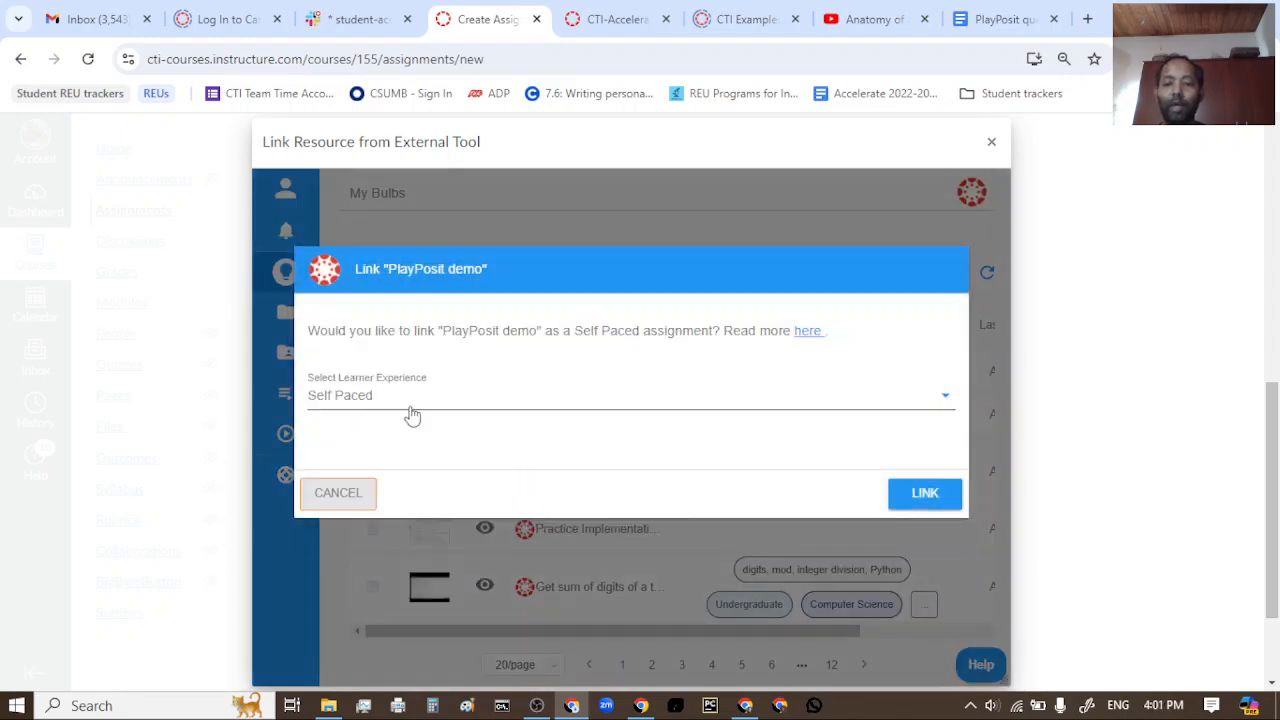
{"action": "left_click", "coordinate": [479, 410]}
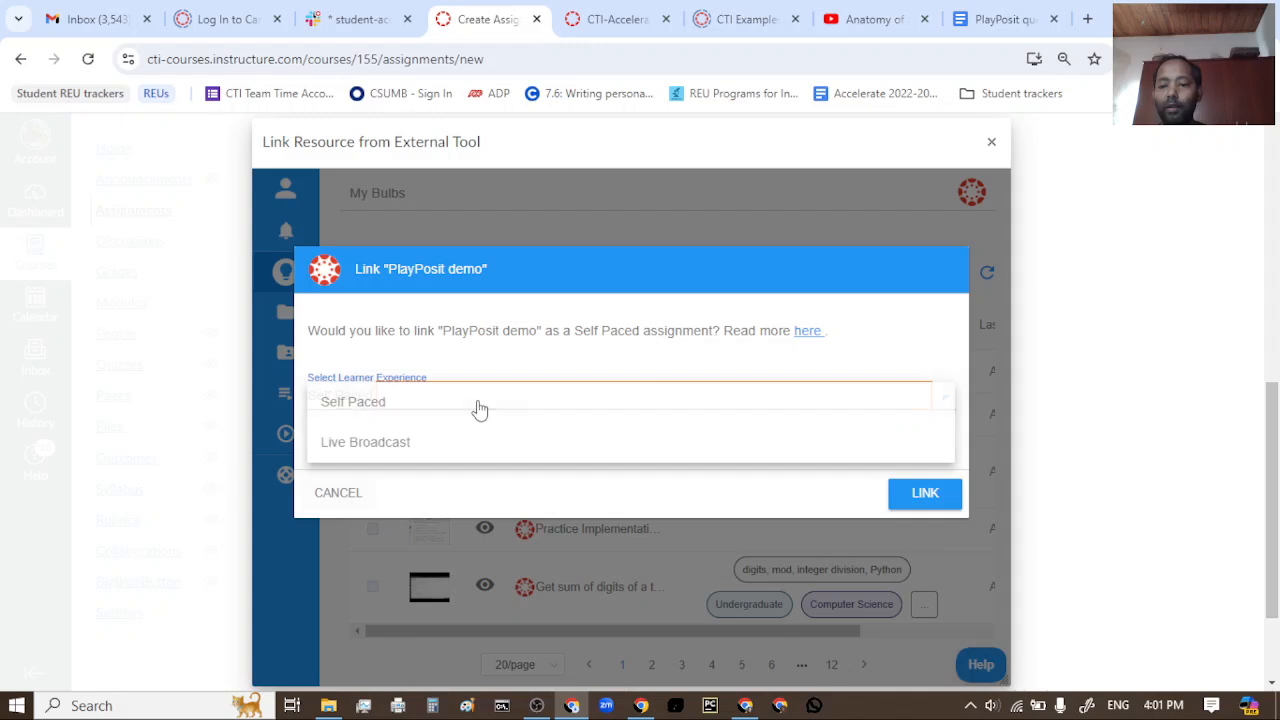
{"action": "left_click", "coordinate": [368, 406]}
{"action": "left_click", "coordinate": [920, 492]}
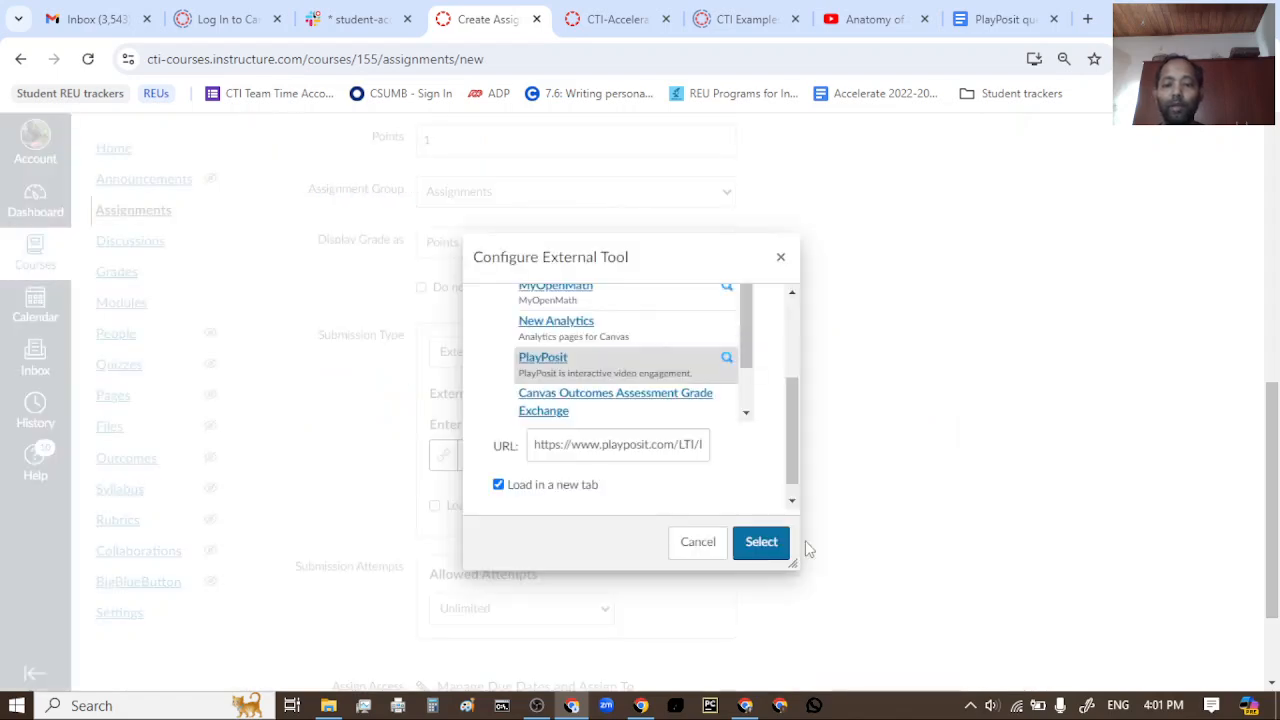
{"action": "left_click", "coordinate": [765, 543]}
Step: Review the assignment's name, points and external tool settings, then save and publish the assignment
{"action": "scroll", "coordinate": [907, 470], "scroll_direction": "down", "scroll_amount": 2}
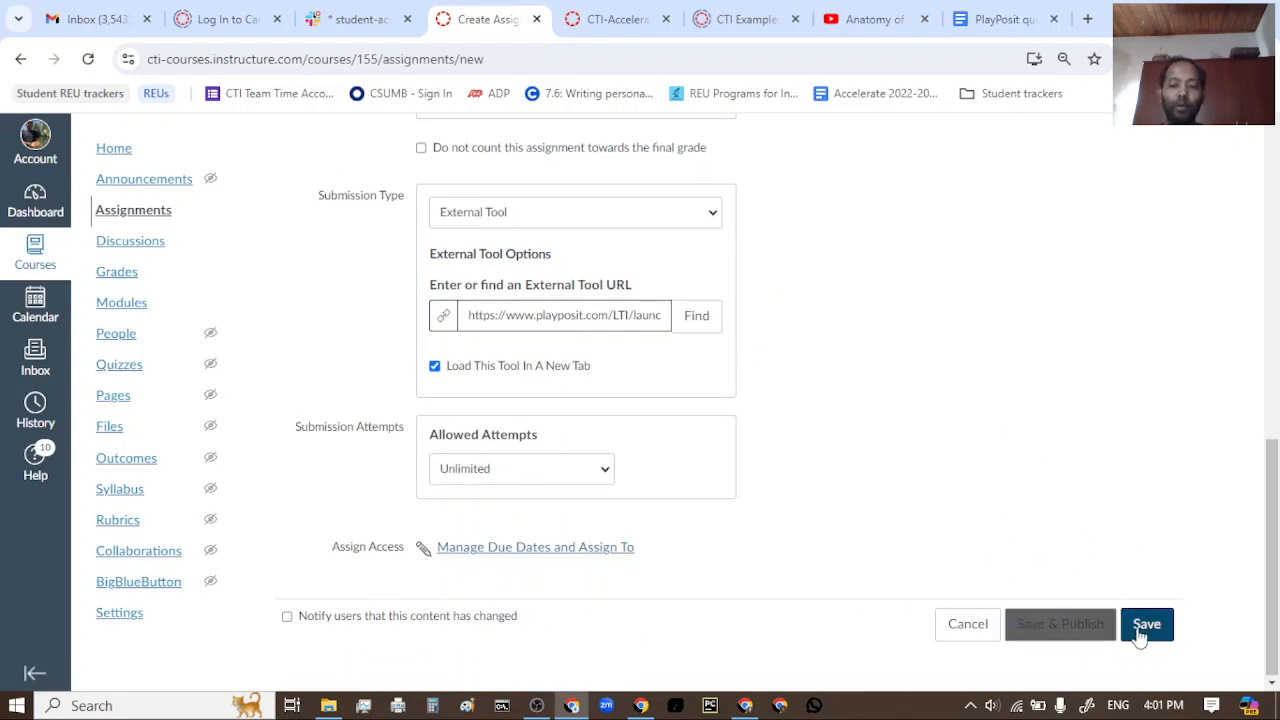
{"action": "scroll", "coordinate": [931, 531], "scroll_direction": "up", "scroll_amount": 3}
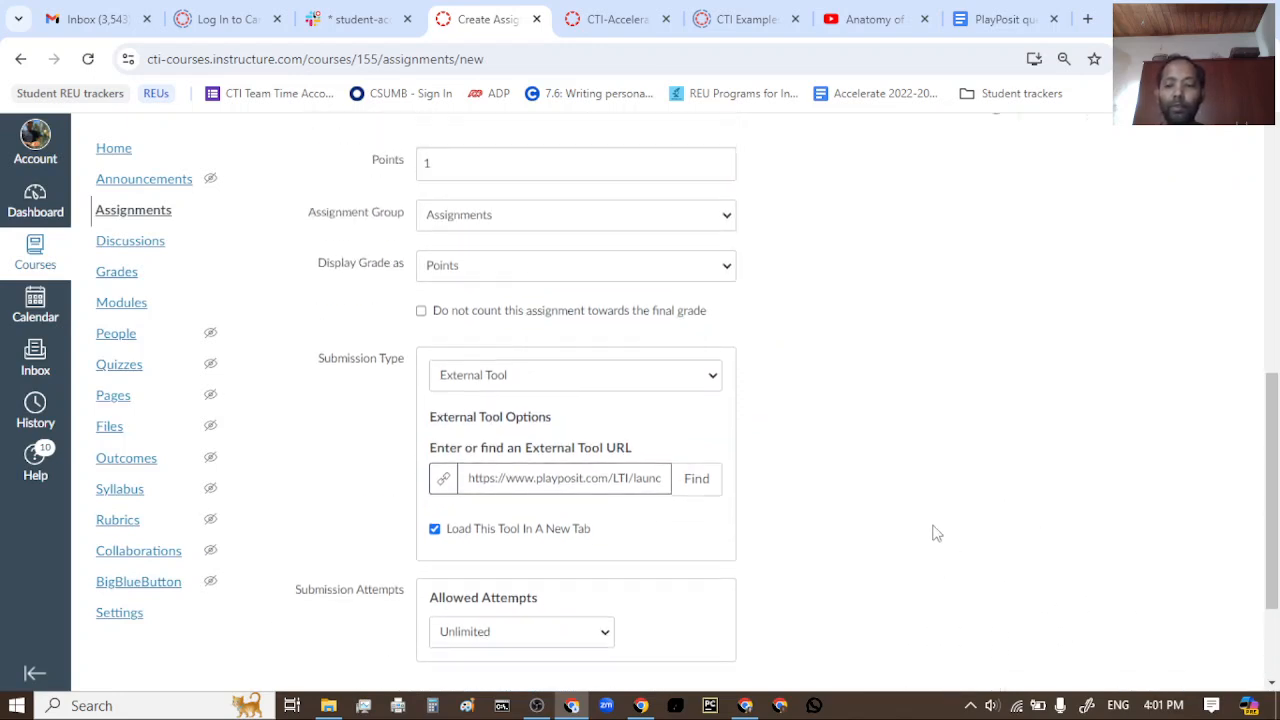
{"action": "scroll", "coordinate": [932, 534], "scroll_direction": "down", "scroll_amount": 3}
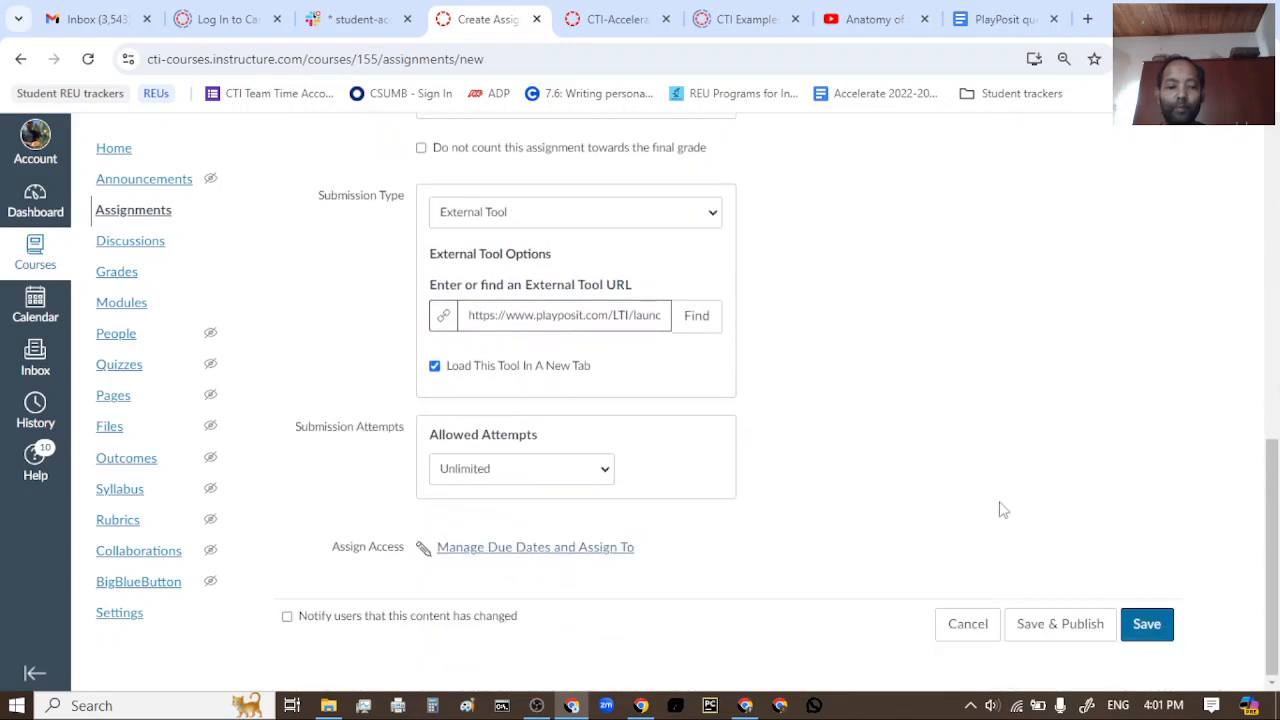
{"action": "scroll", "coordinate": [1006, 486], "scroll_direction": "up", "scroll_amount": 2}
{"action": "scroll", "coordinate": [1010, 487], "scroll_direction": "down", "scroll_amount": 1}
{"action": "scroll", "coordinate": [1010, 487], "scroll_direction": "down", "scroll_amount": 1}
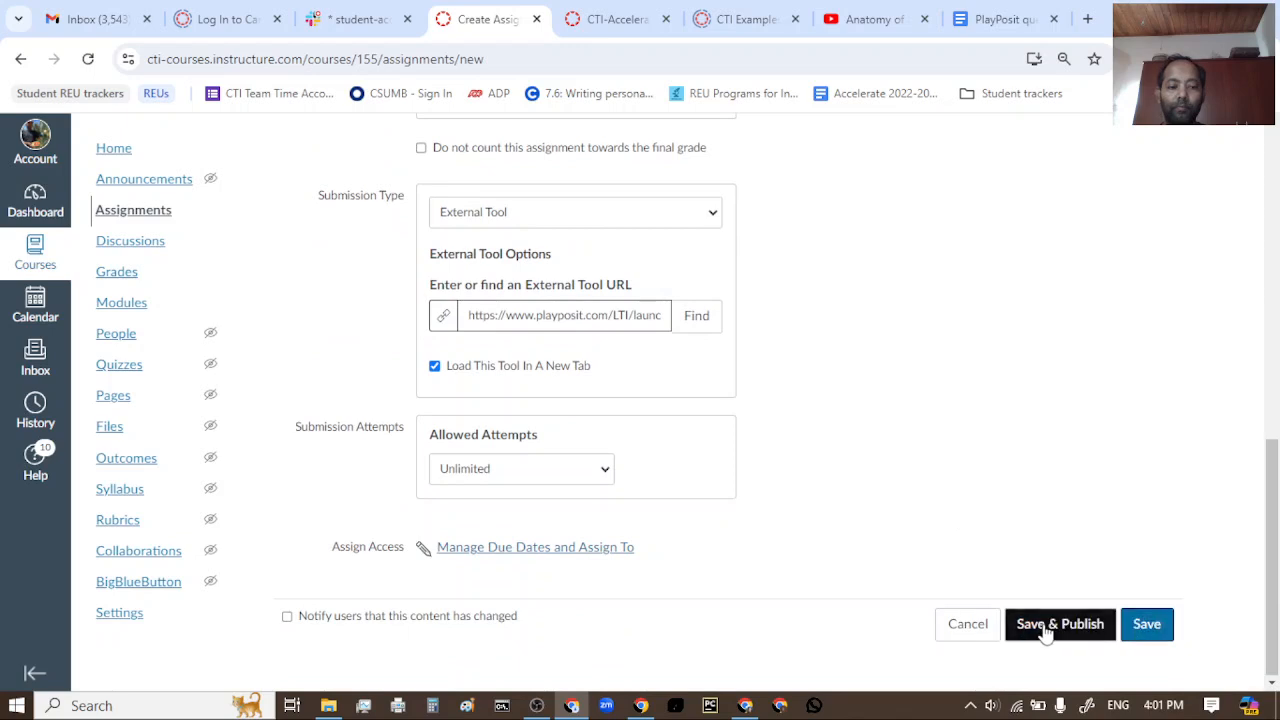
{"action": "scroll", "coordinate": [1043, 491], "scroll_direction": "up", "scroll_amount": 5}
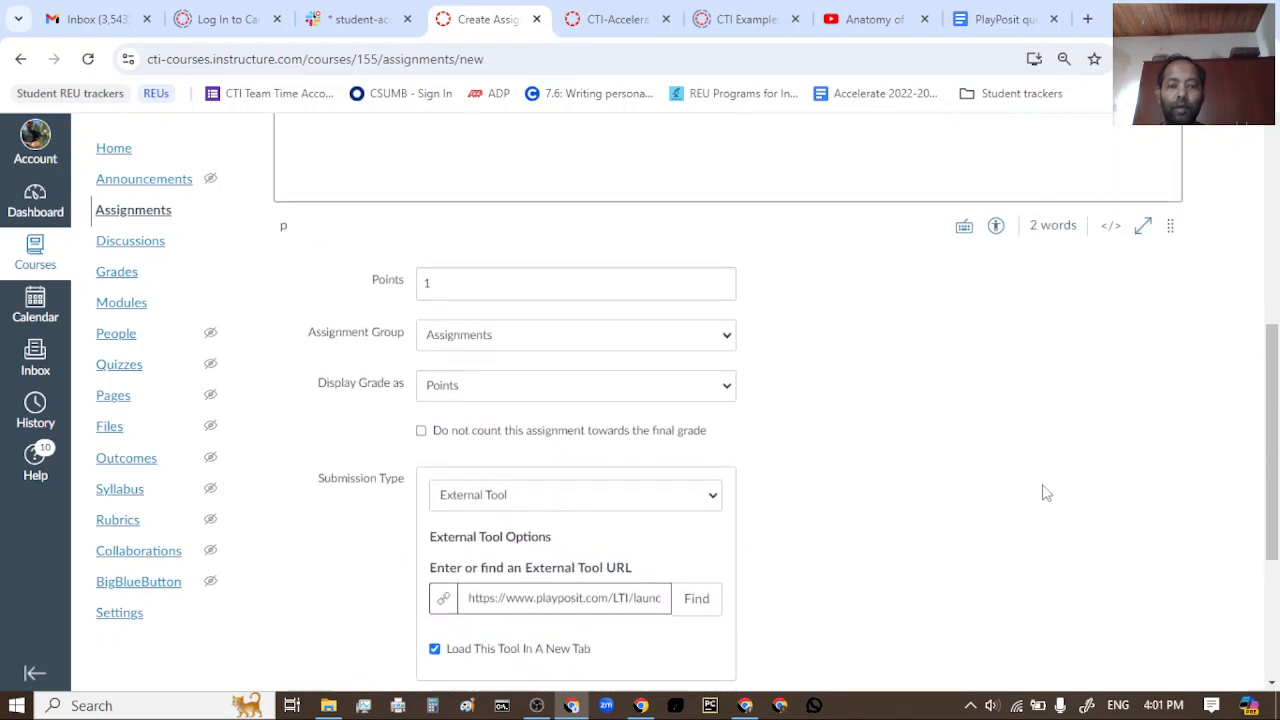
{"action": "scroll", "coordinate": [1009, 430], "scroll_direction": "up", "scroll_amount": 1}
{"action": "scroll", "coordinate": [997, 478], "scroll_direction": "down", "scroll_amount": 5}
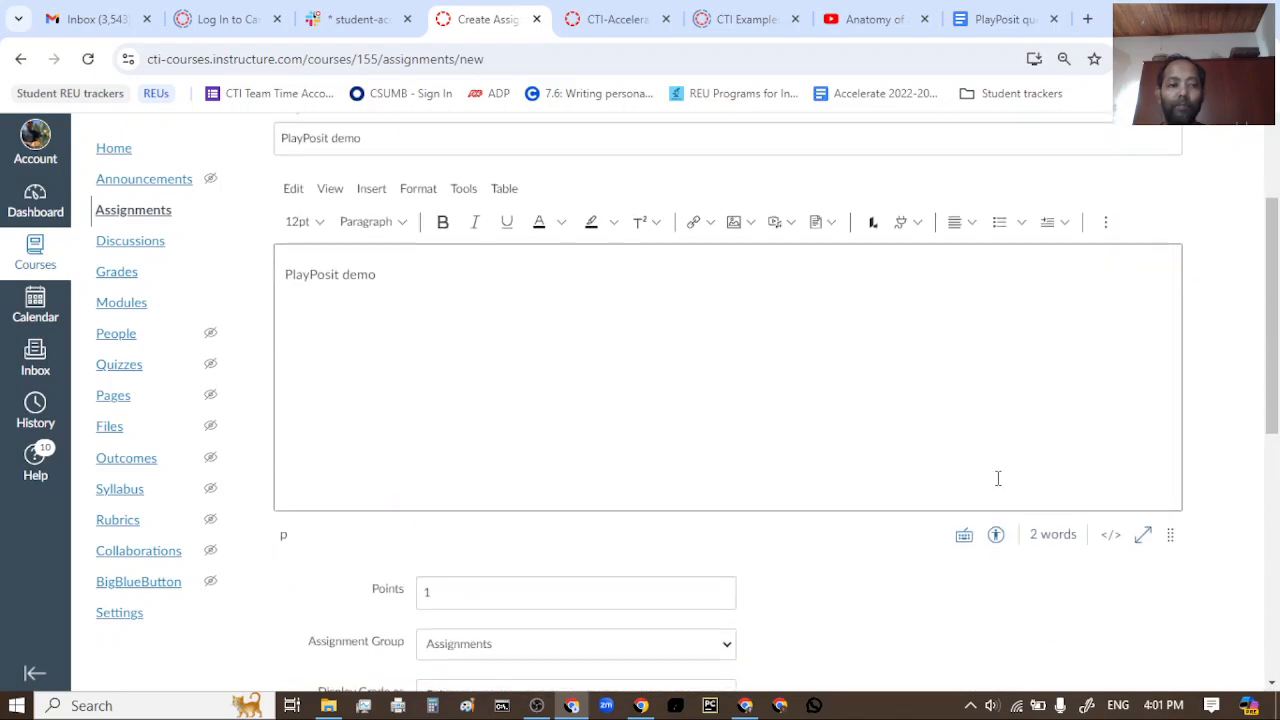
{"action": "left_click", "coordinate": [1086, 625]}
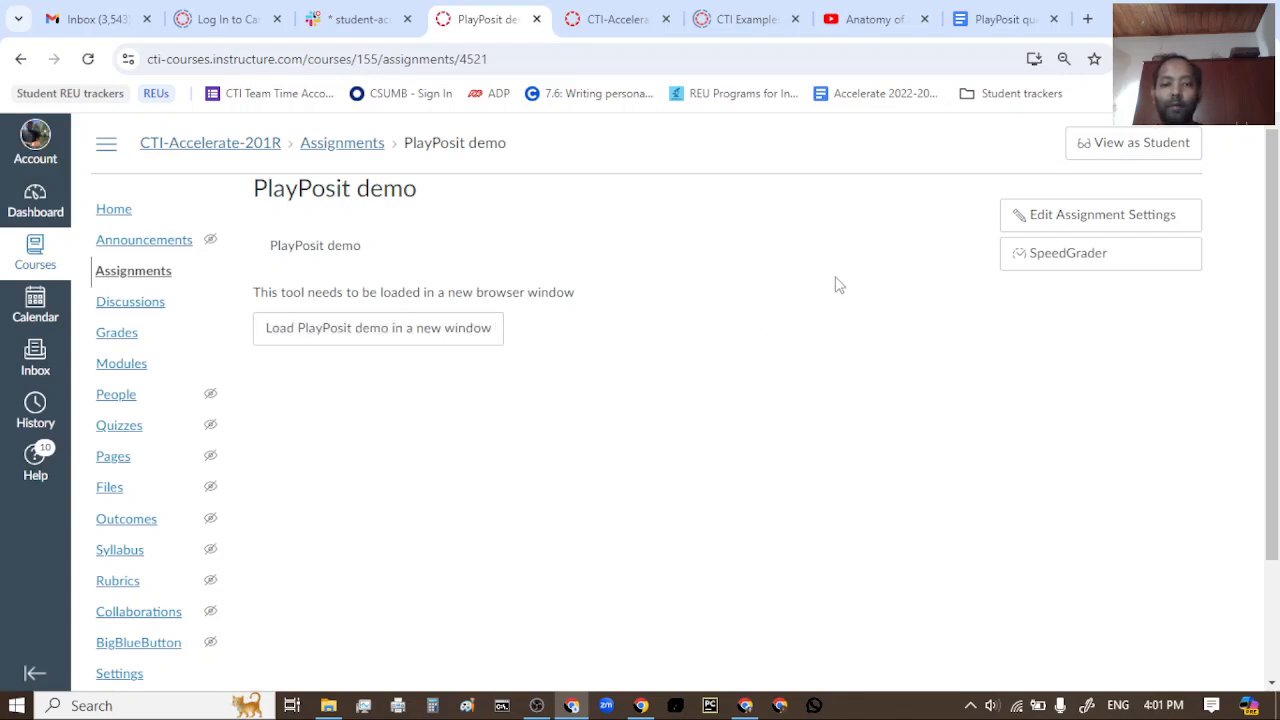
Step: Edit the assignment settings to turn off loading the tool in a new tab, and save the assignment
{"action": "left_click", "coordinate": [1048, 218]}
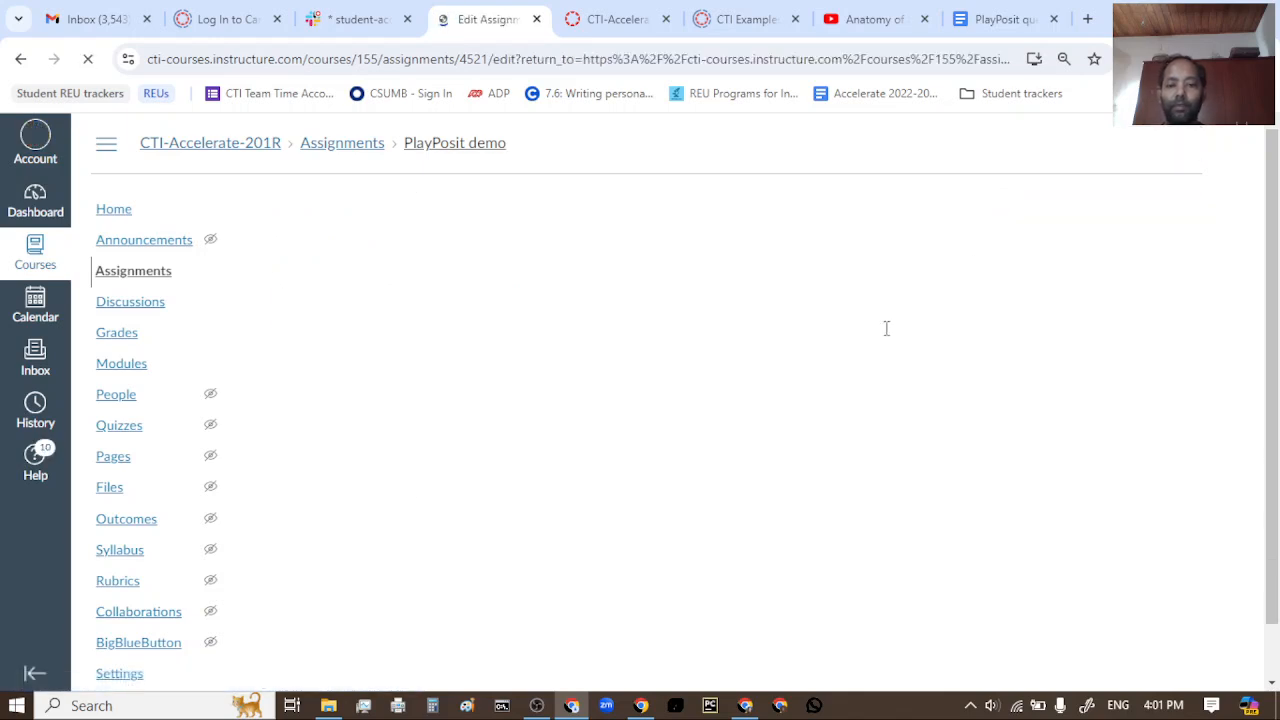
{"action": "scroll", "coordinate": [974, 549], "scroll_direction": "down", "scroll_amount": 5}
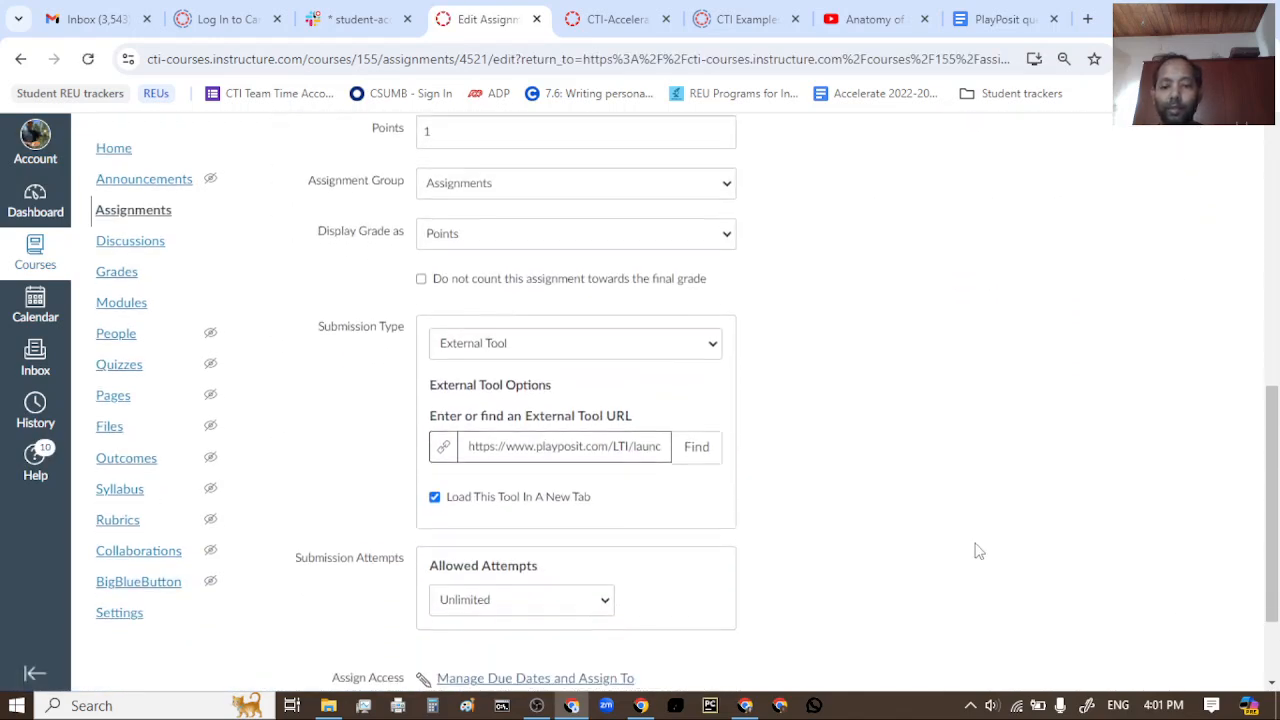
{"action": "scroll", "coordinate": [979, 551], "scroll_direction": "down", "scroll_amount": 1}
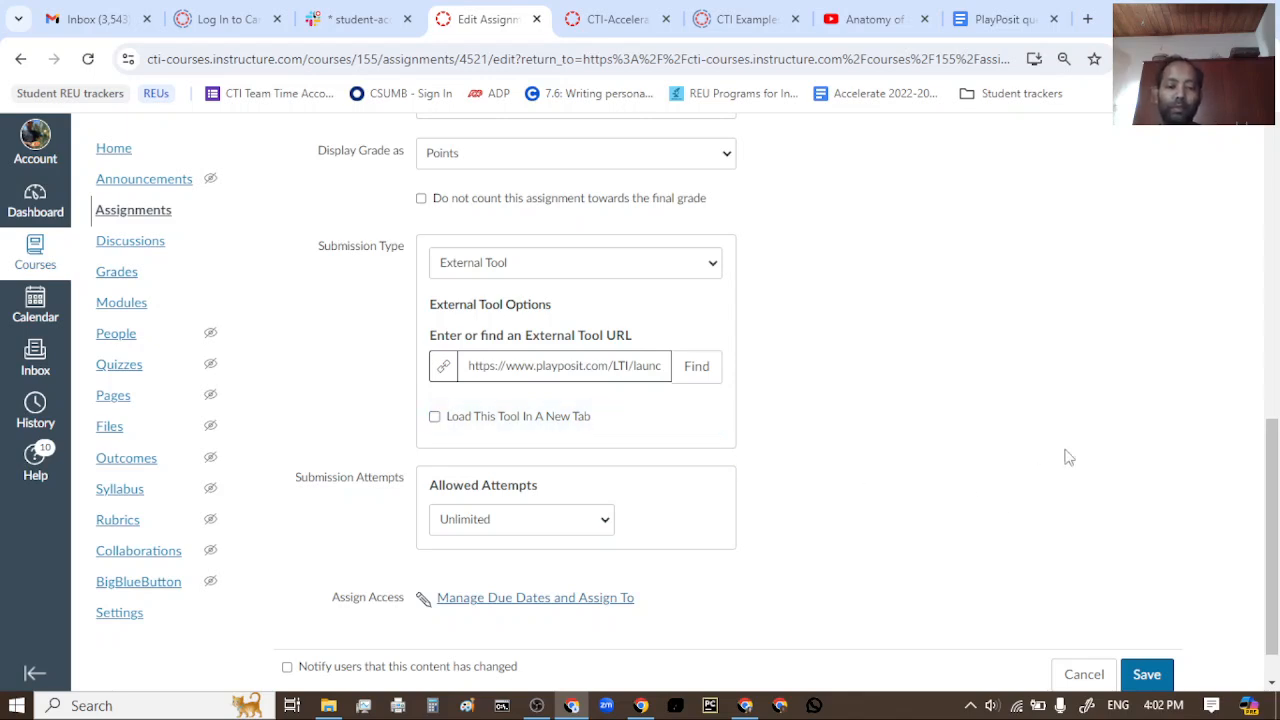
{"action": "scroll", "coordinate": [1068, 457], "scroll_direction": "down", "scroll_amount": 1}
{"action": "left_click", "coordinate": [1149, 627]}
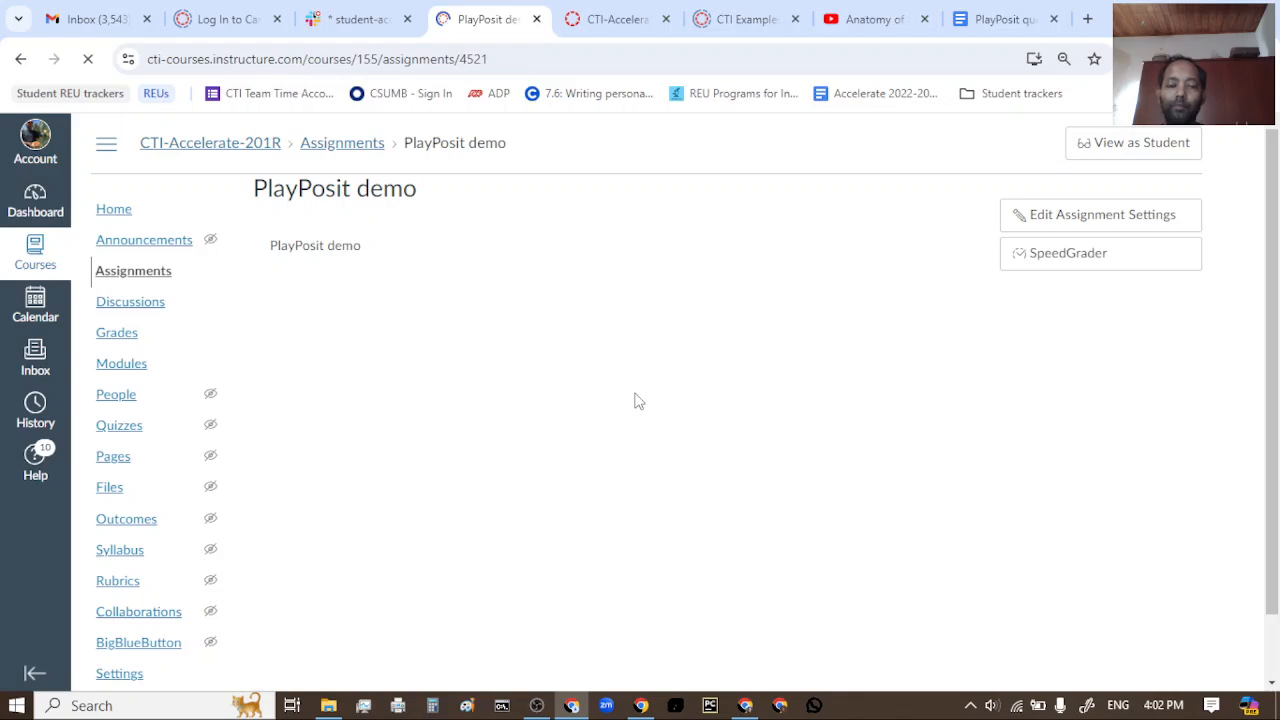
Step: Enter PlayPosit from the embedded assignment and examine the PlayPosit demo bulb's available actions and the bulb list
{"action": "scroll", "coordinate": [1095, 486], "scroll_direction": "down", "scroll_amount": 1}
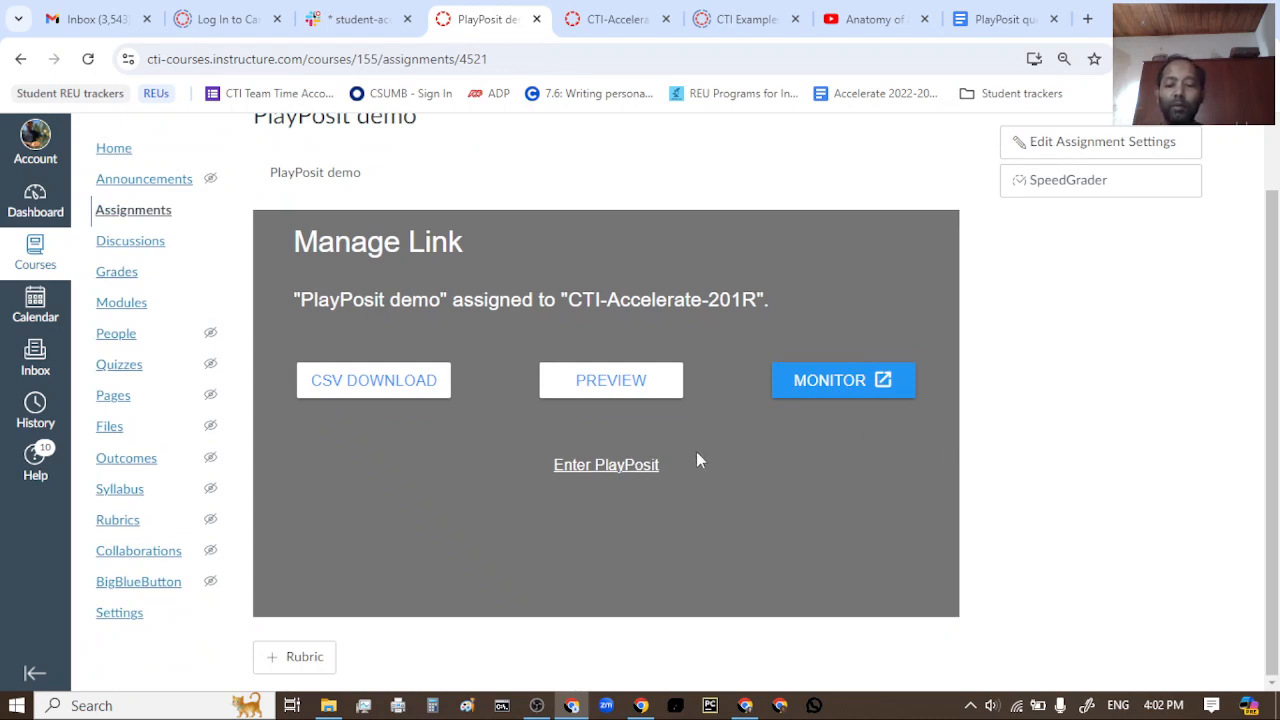
{"action": "left_click", "coordinate": [641, 465]}
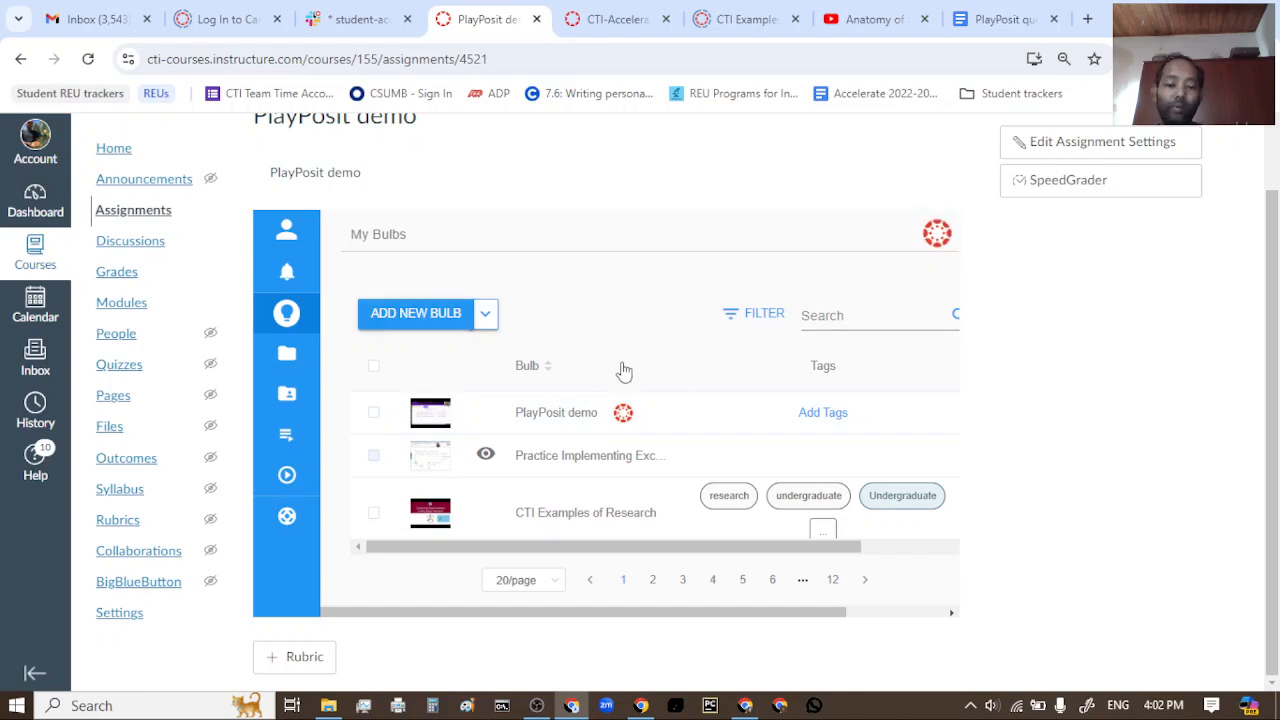
{"action": "left_click", "coordinate": [425, 417]}
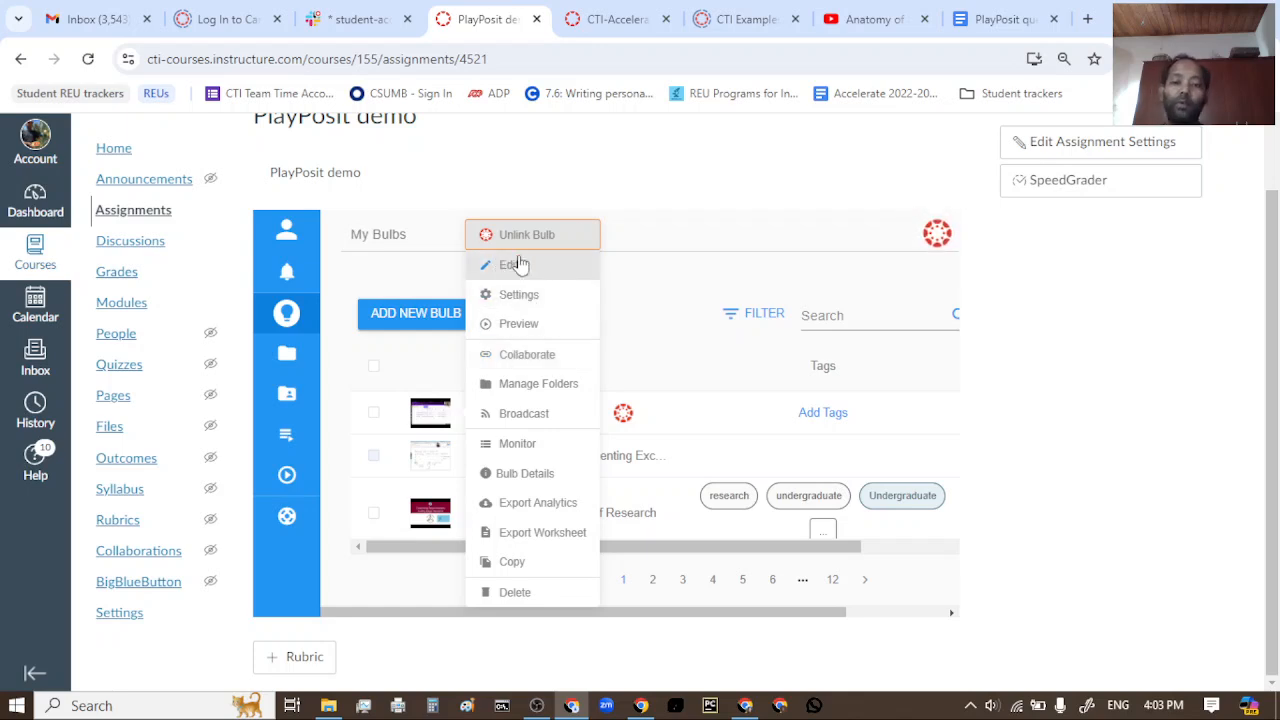
{"action": "left_click", "coordinate": [640, 270]}
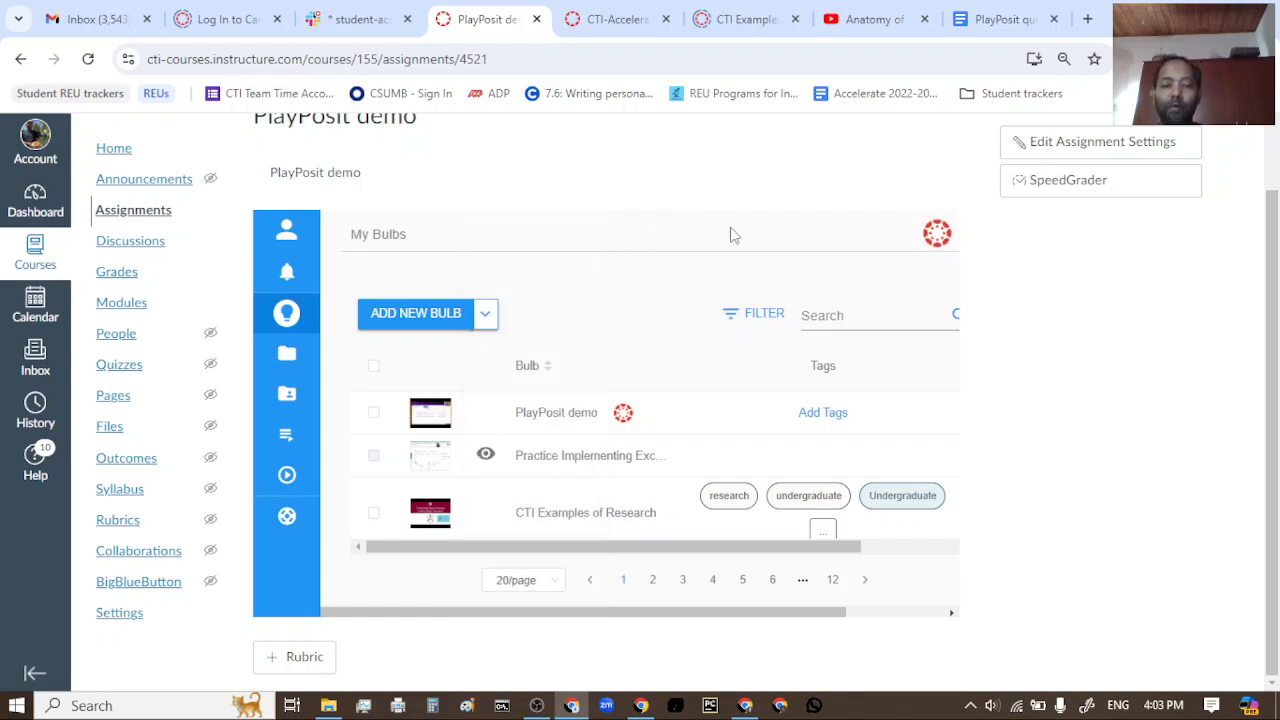
{"action": "scroll", "coordinate": [846, 408], "scroll_direction": "down", "scroll_amount": 3}
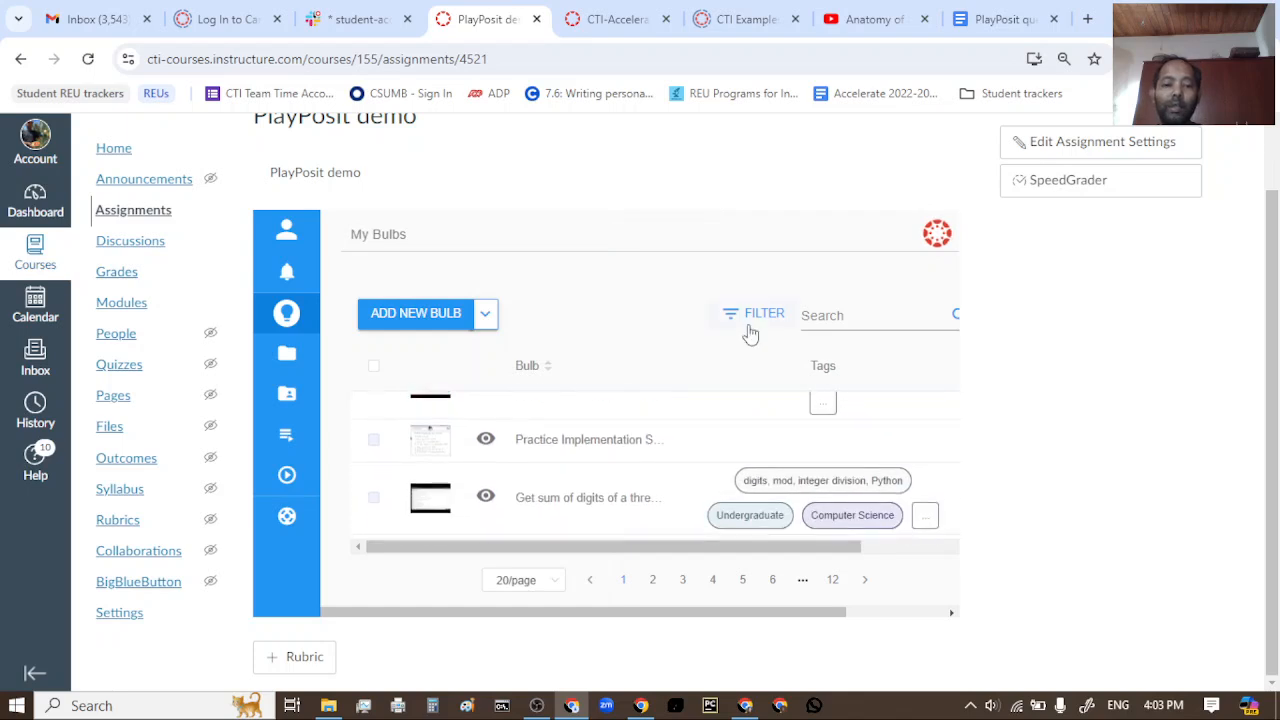
{"action": "scroll", "coordinate": [868, 494], "scroll_direction": "down", "scroll_amount": 3}
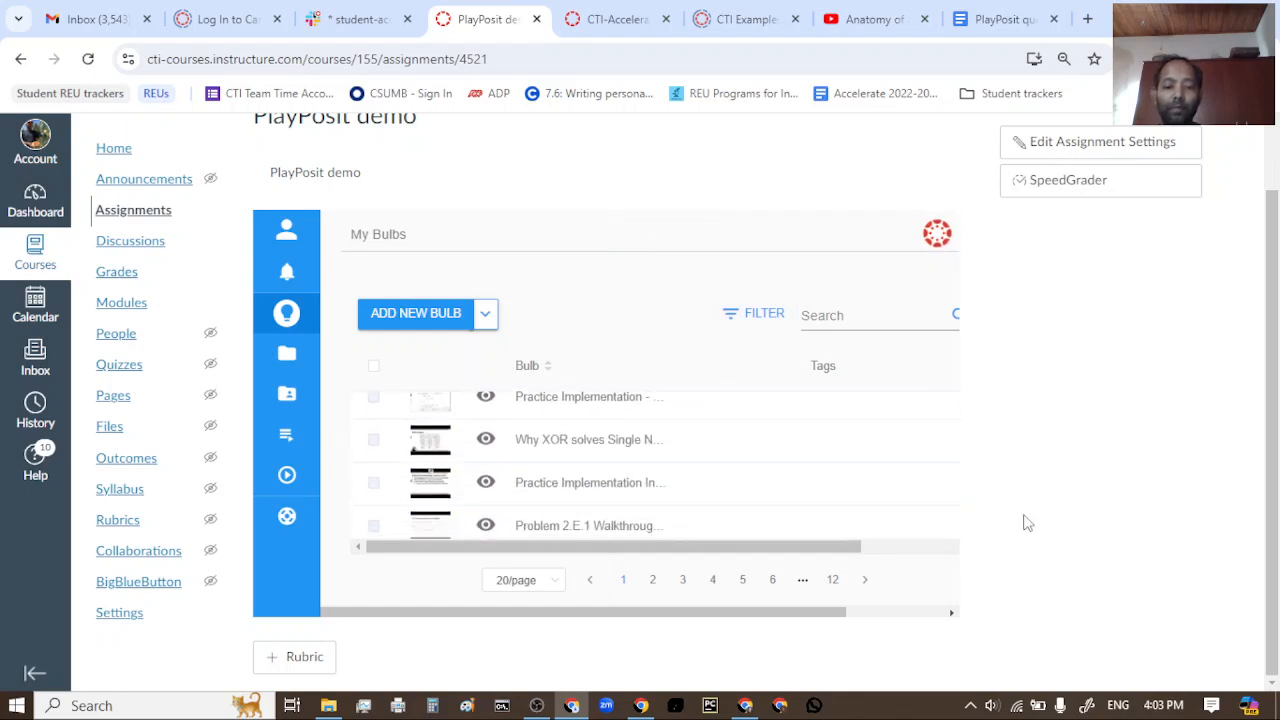
{"action": "scroll", "coordinate": [1250, 447], "scroll_direction": "up", "scroll_amount": 1}
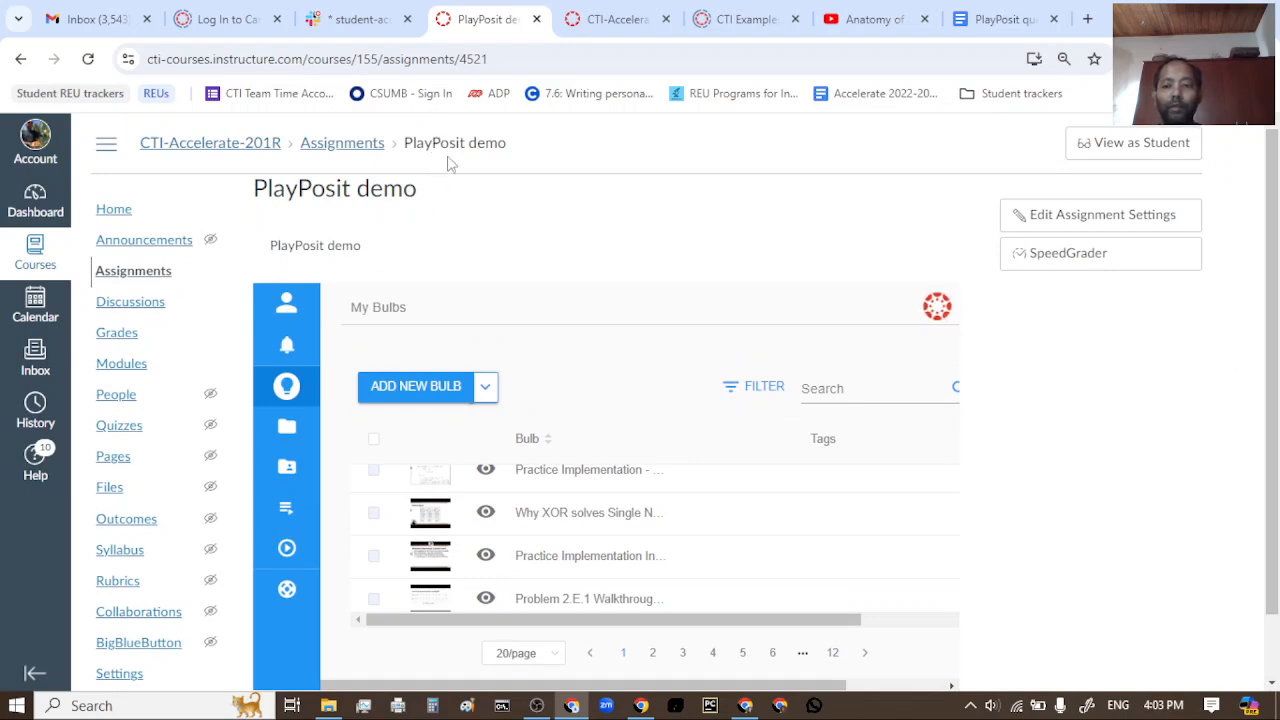
Step: View the assignment as a student, play the embedded video briefly and pause it, then leave the student view
{"action": "left_click", "coordinate": [1120, 145]}
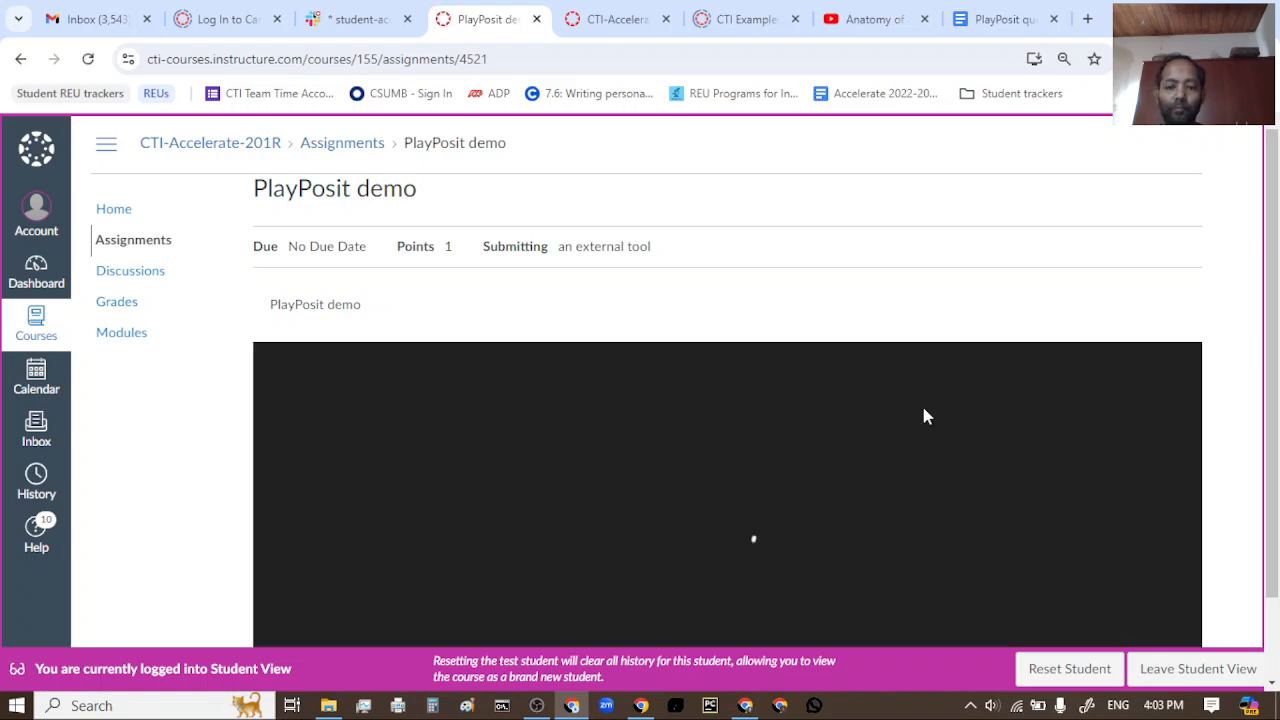
{"action": "scroll", "coordinate": [1240, 347], "scroll_direction": "down", "scroll_amount": 1}
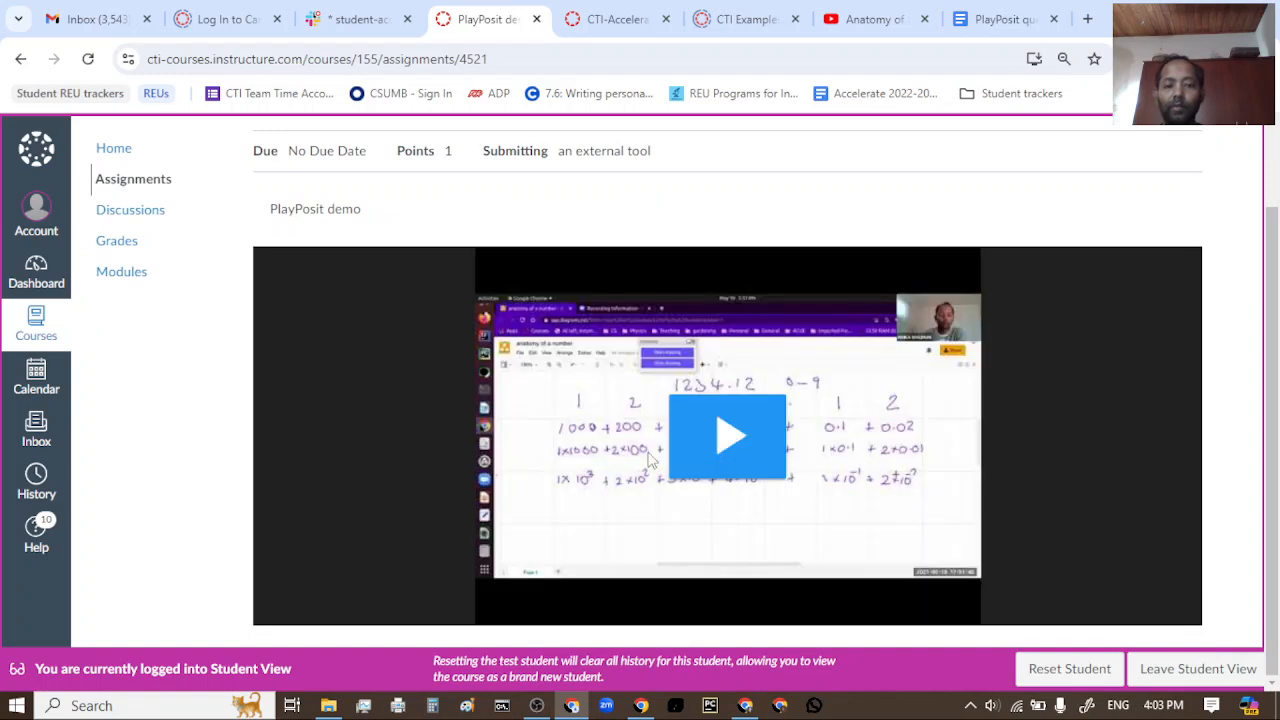
{"action": "left_click", "coordinate": [729, 446]}
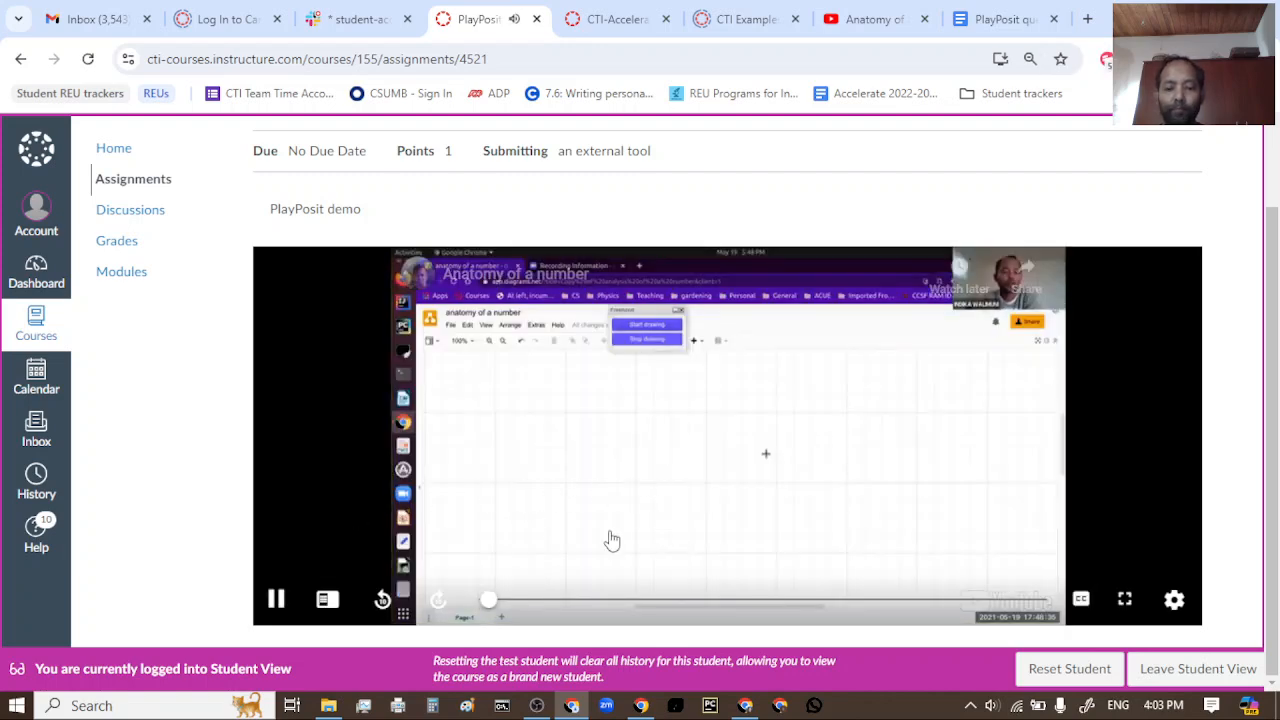
{"action": "left_click", "coordinate": [276, 599]}
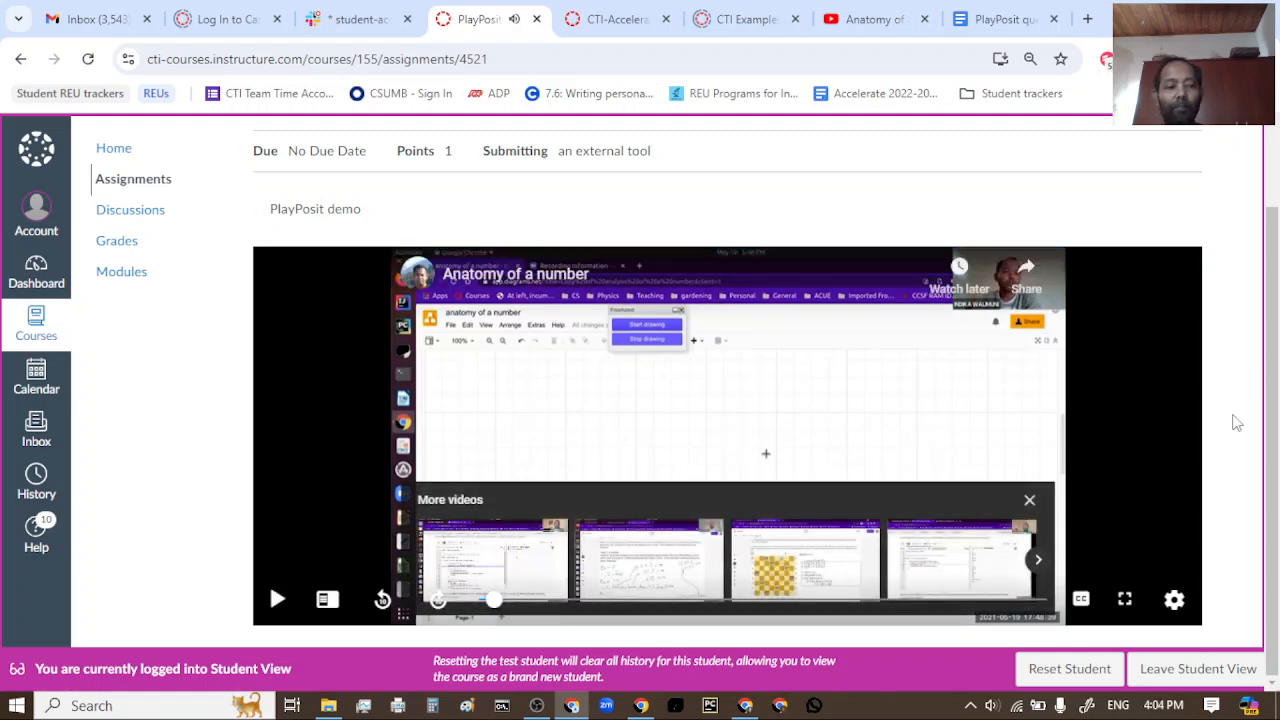
{"action": "left_click", "coordinate": [1205, 682]}
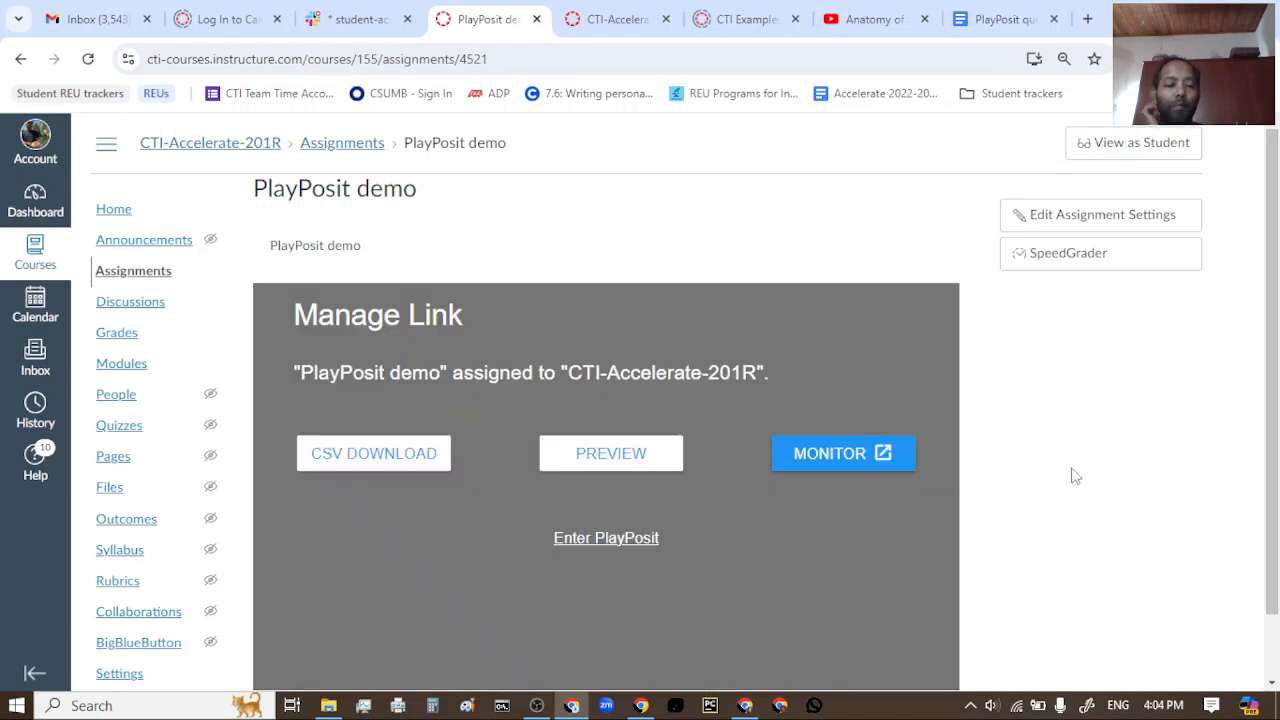
{"action": "scroll", "coordinate": [1088, 476], "scroll_direction": "down", "scroll_amount": 1}
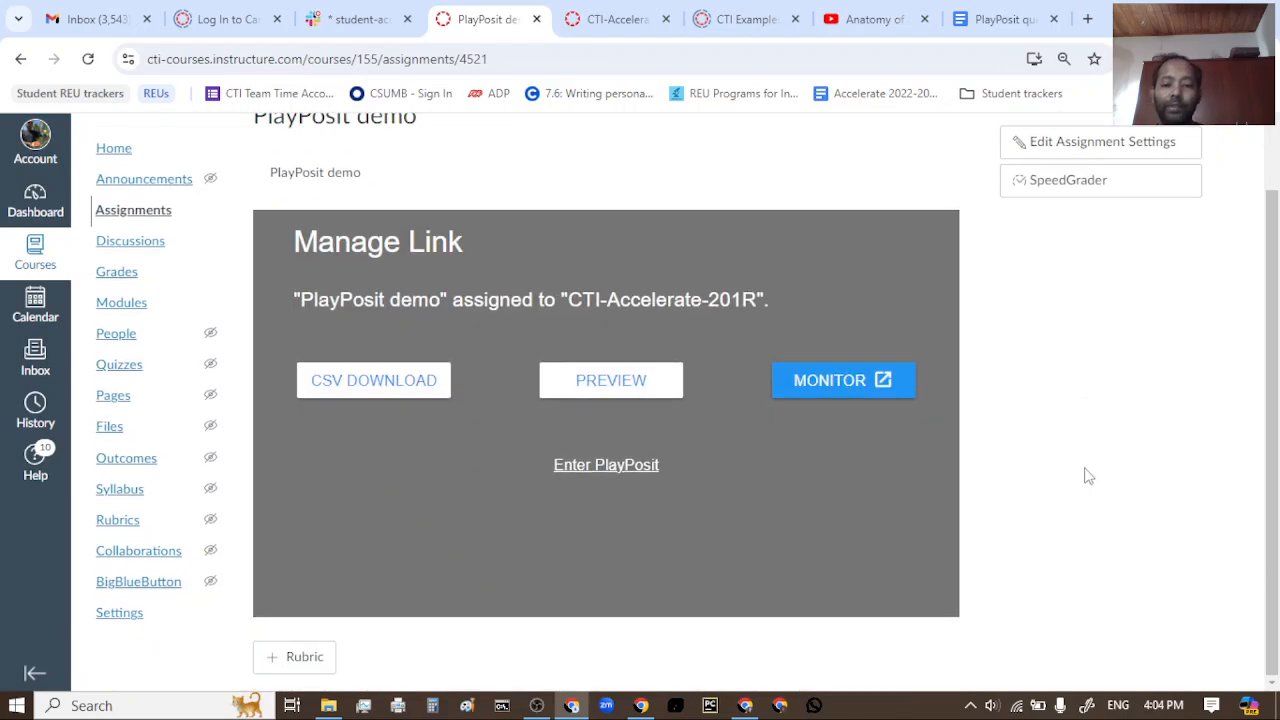